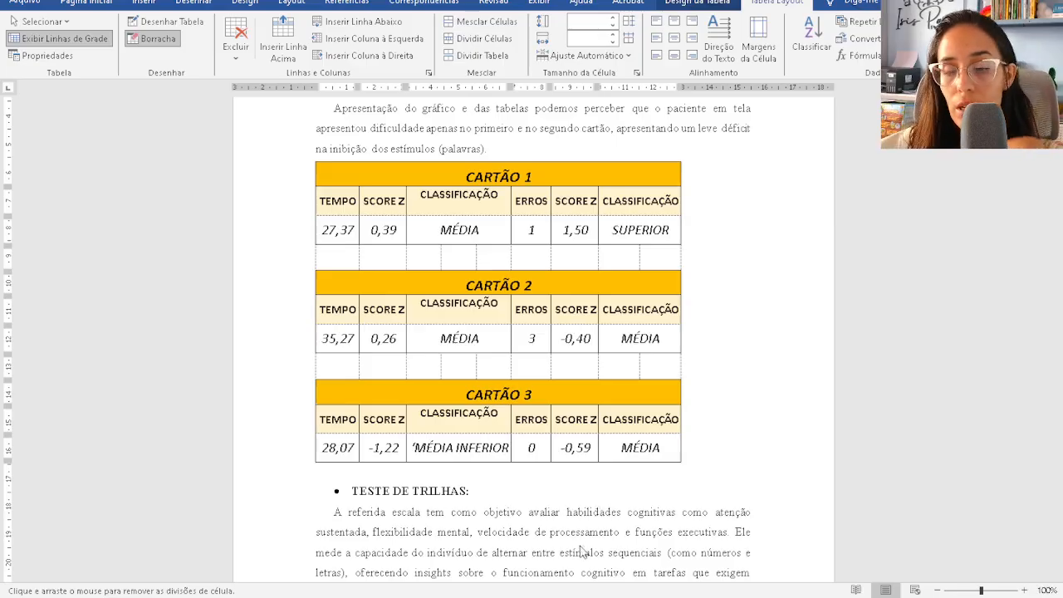
# - Delete the old CARTÃO 1–3 table below the Stroop paragraph with Excluir Tabela
pyautogui.click(309, 155)
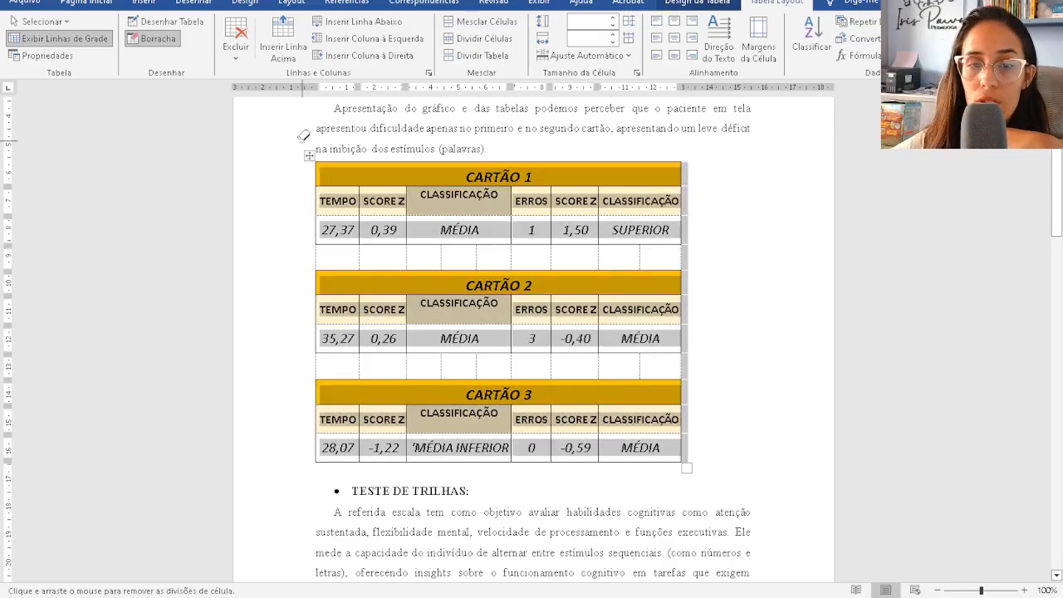
pyautogui.click(154, 38)
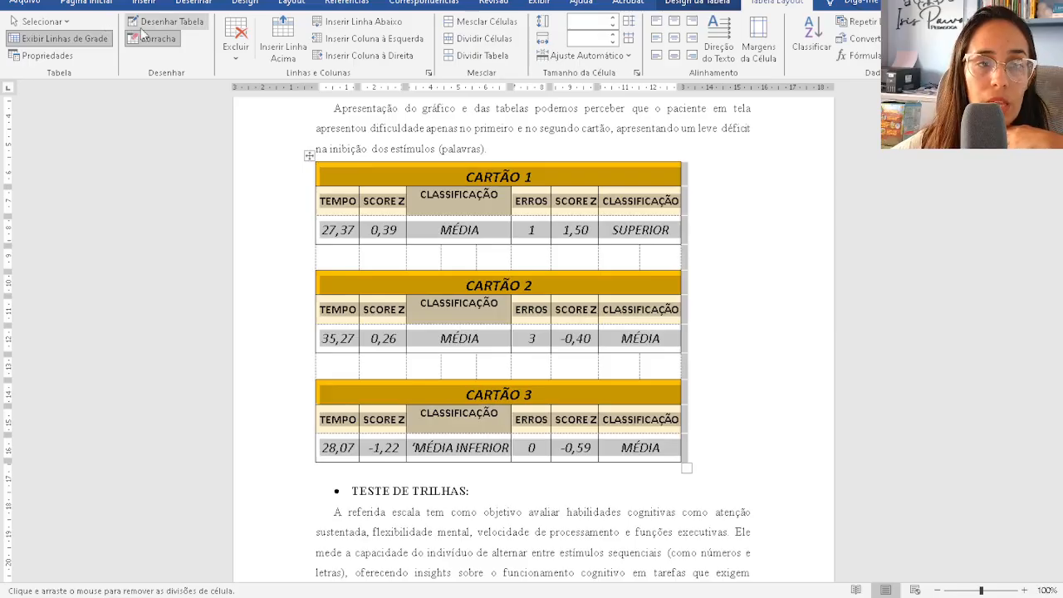
pyautogui.click(58, 39)
pyautogui.click(308, 157)
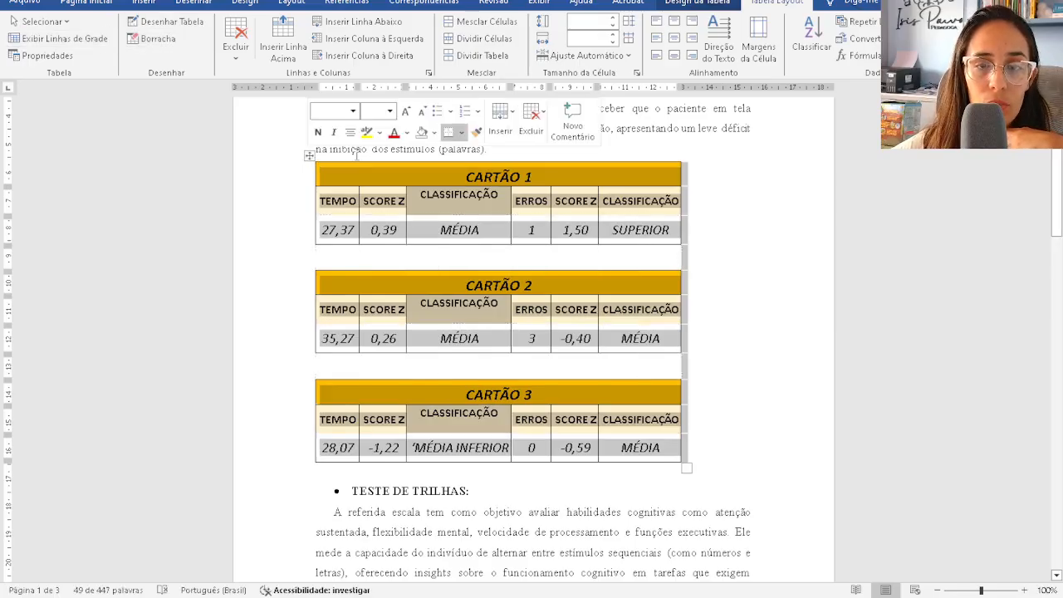
pyautogui.click(530, 118)
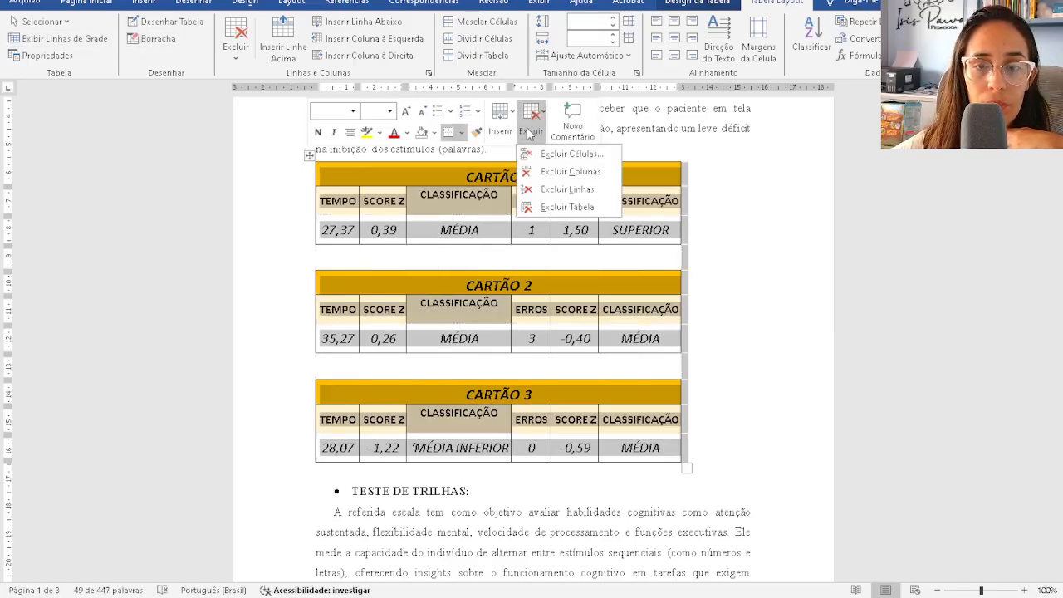
pyautogui.click(552, 209)
pyautogui.scroll(3, 522, 206)
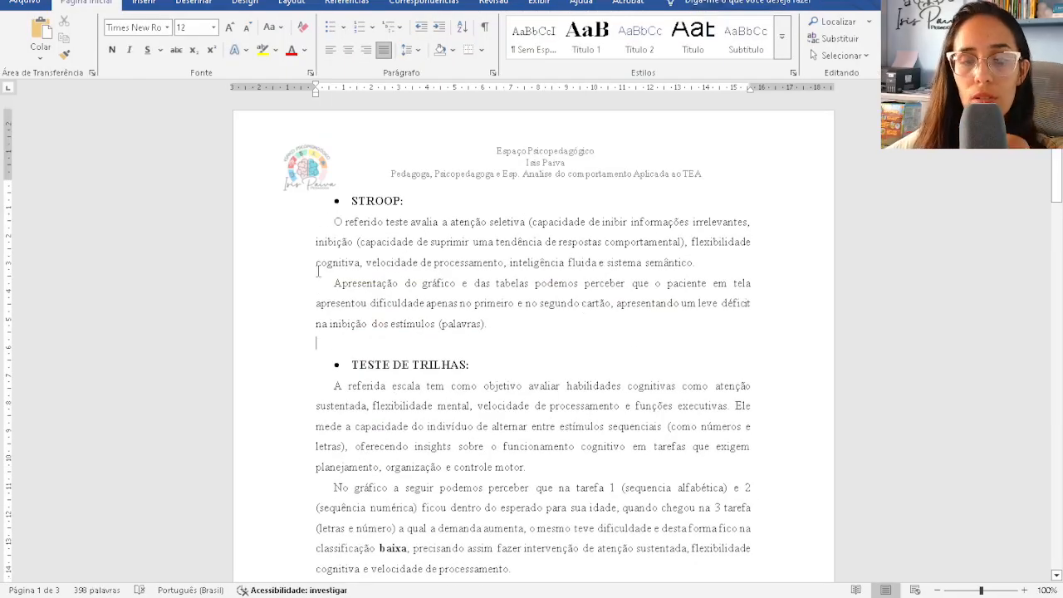
# - Select the CARTÃO 1–3 score range in the TESTE STROOP workbook
pyautogui.moveTo(333, 223); pyautogui.dragTo(501, 330)
pyautogui.click(497, 349)
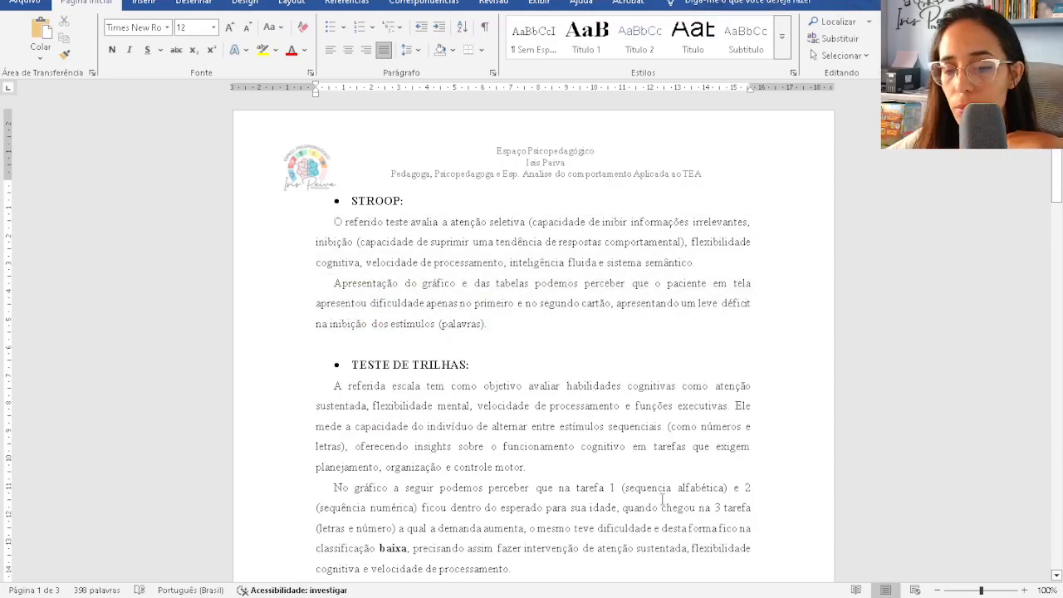
pyautogui.moveTo(668, 594)
pyautogui.click(706, 556)
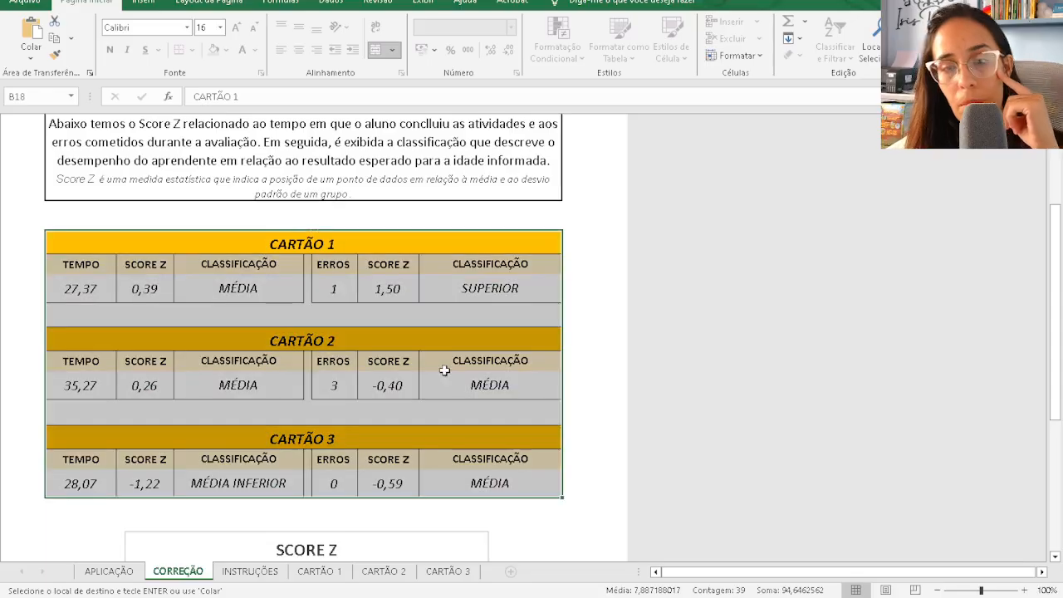
pyautogui.click(440, 218)
pyautogui.scroll(3, 287, 358)
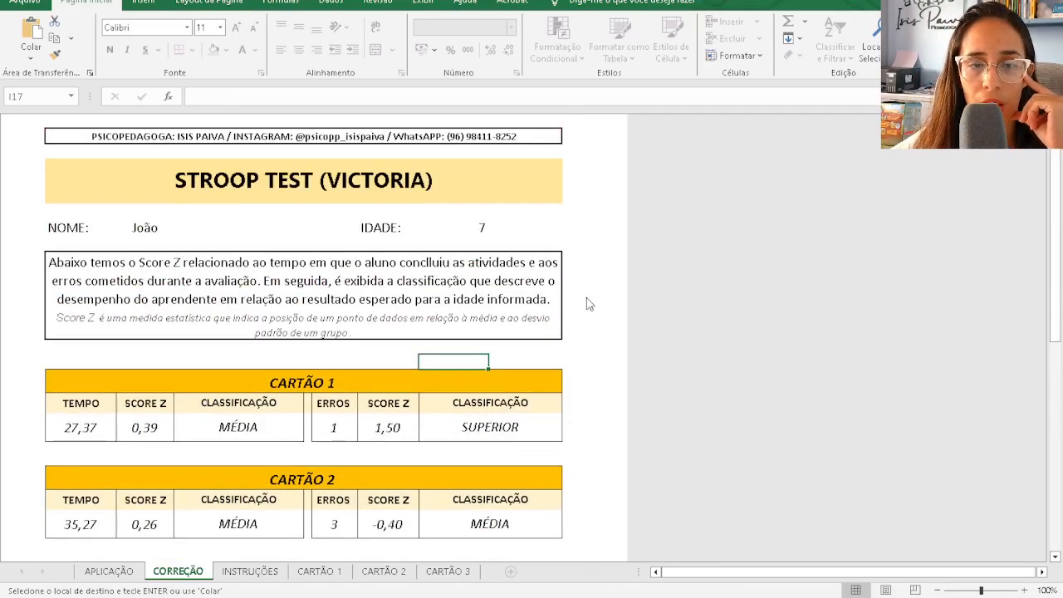
pyautogui.scroll(-3, 75, 240)
pyautogui.moveTo(72, 162); pyautogui.dragTo(114, 398)
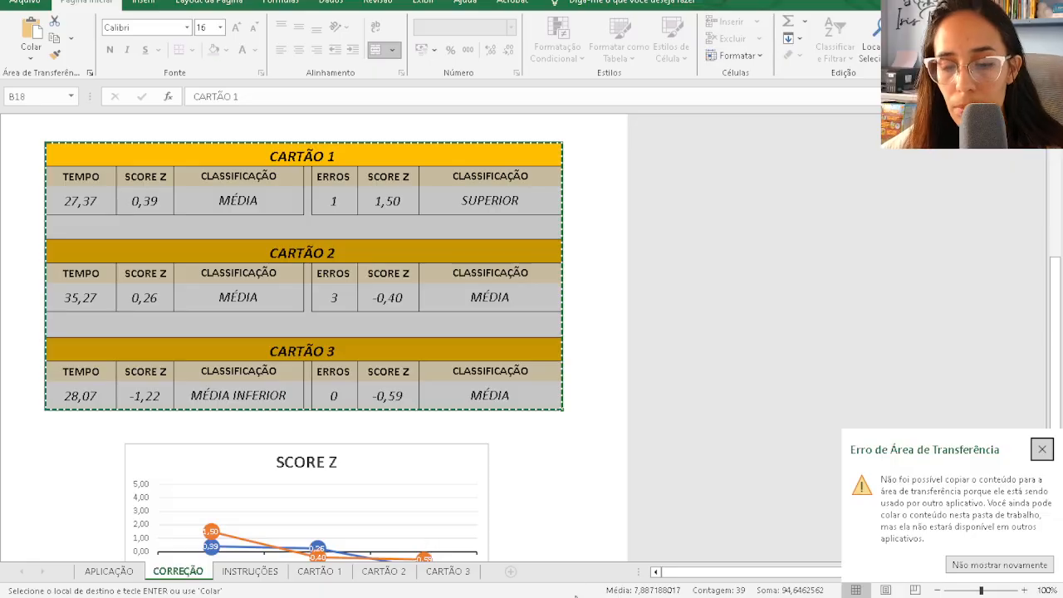
# - Copy the CARTÃO range and paste it on the blank line after STROOP in Word
pyautogui.hotkey('alt', 'Tab')
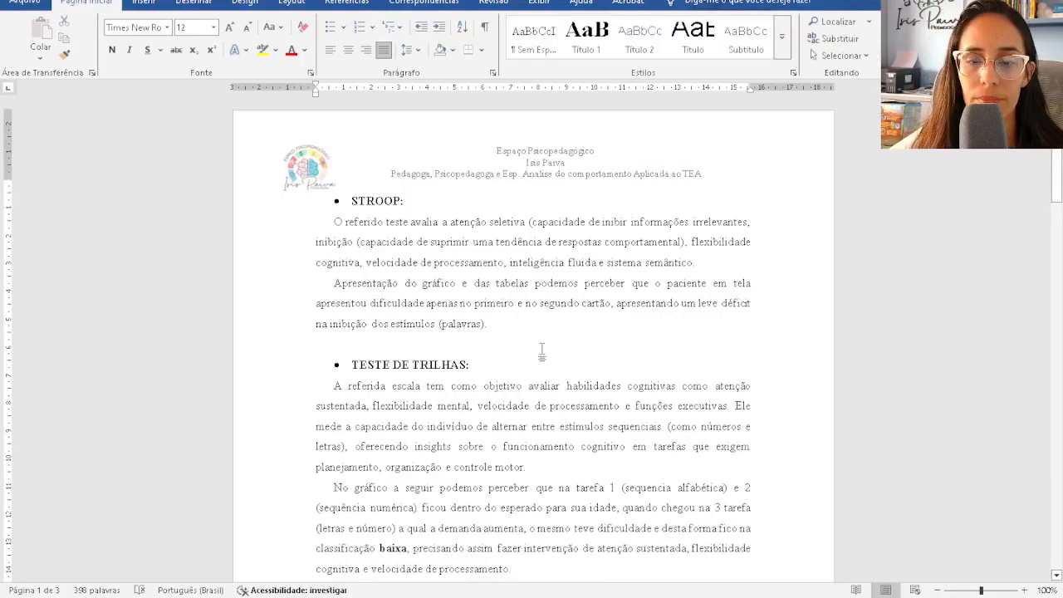
pyautogui.click(481, 337)
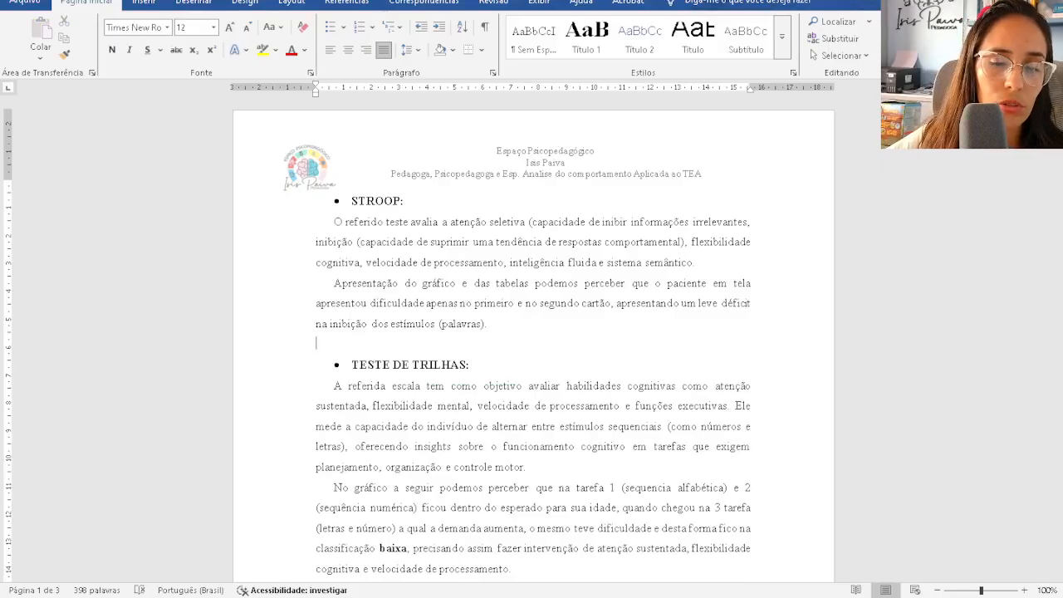
pyautogui.click(587, 533)
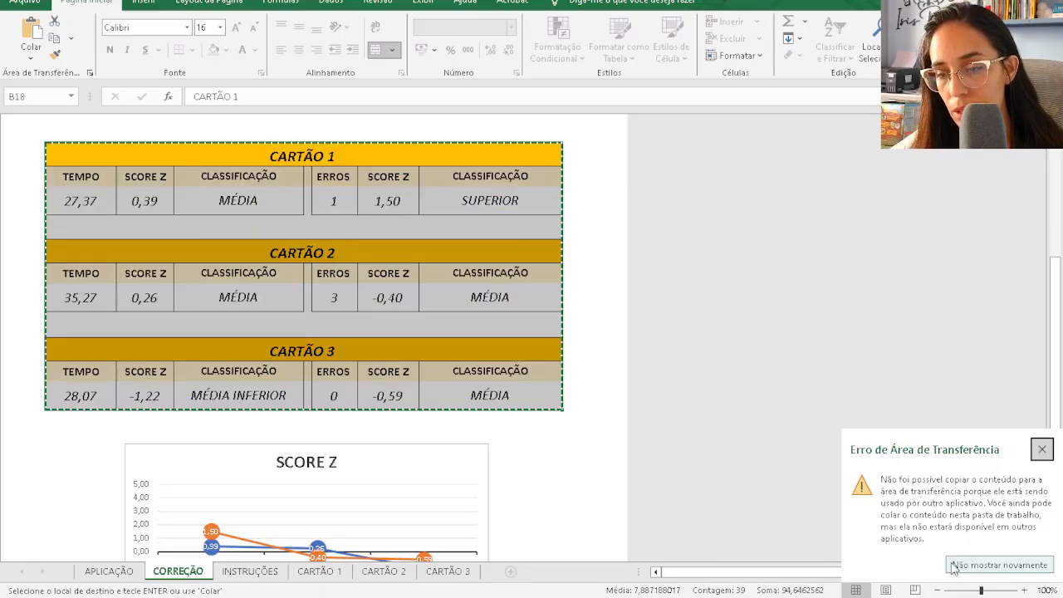
pyautogui.click(1011, 565)
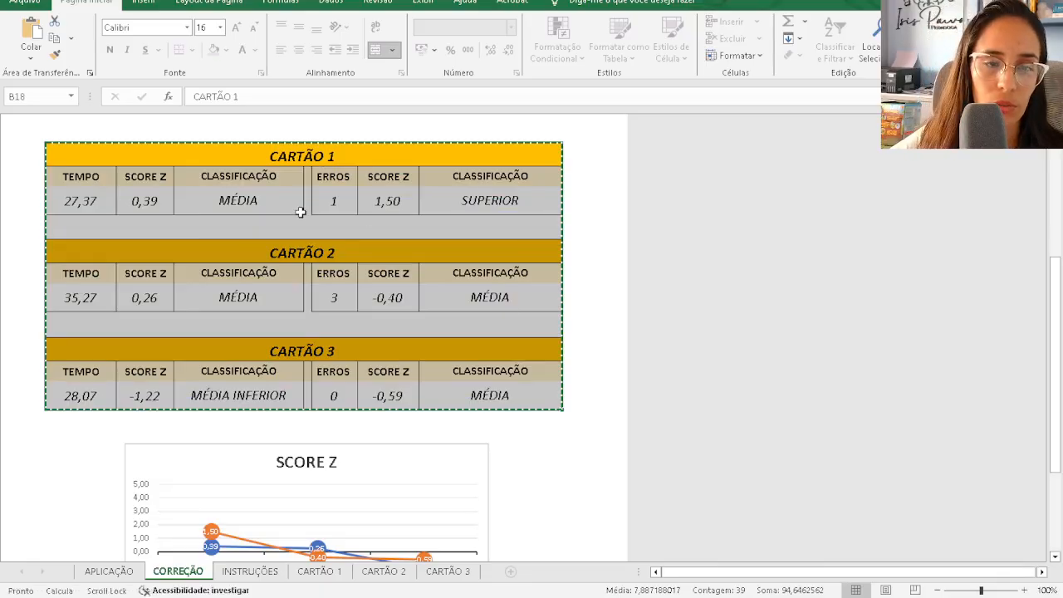
pyautogui.hotkey('ctrl', 'c')
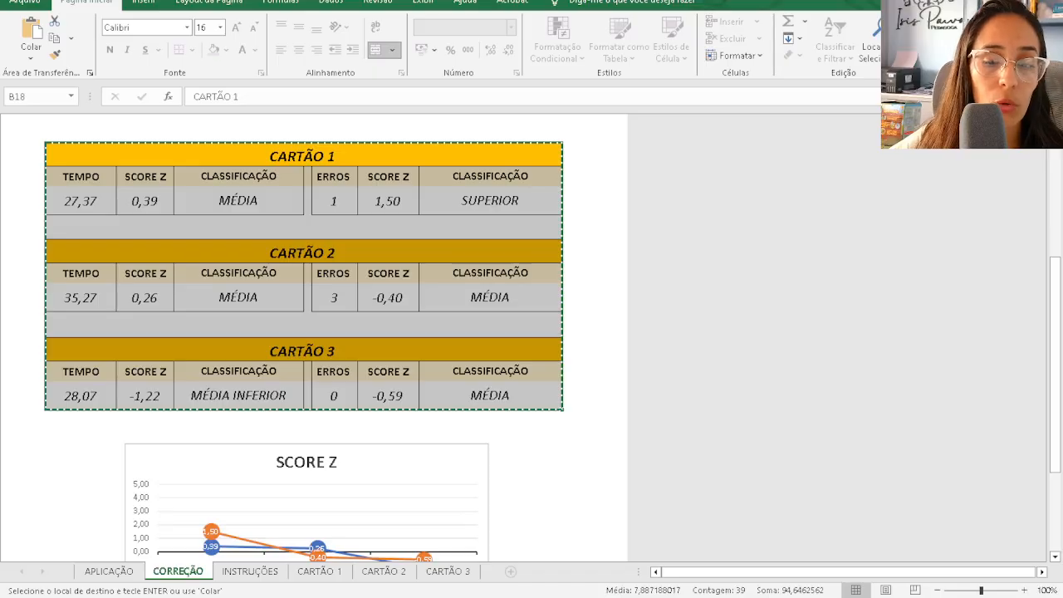
pyautogui.hotkey('alt', 'Tab')
pyautogui.hotkey('ctrl', 'v')
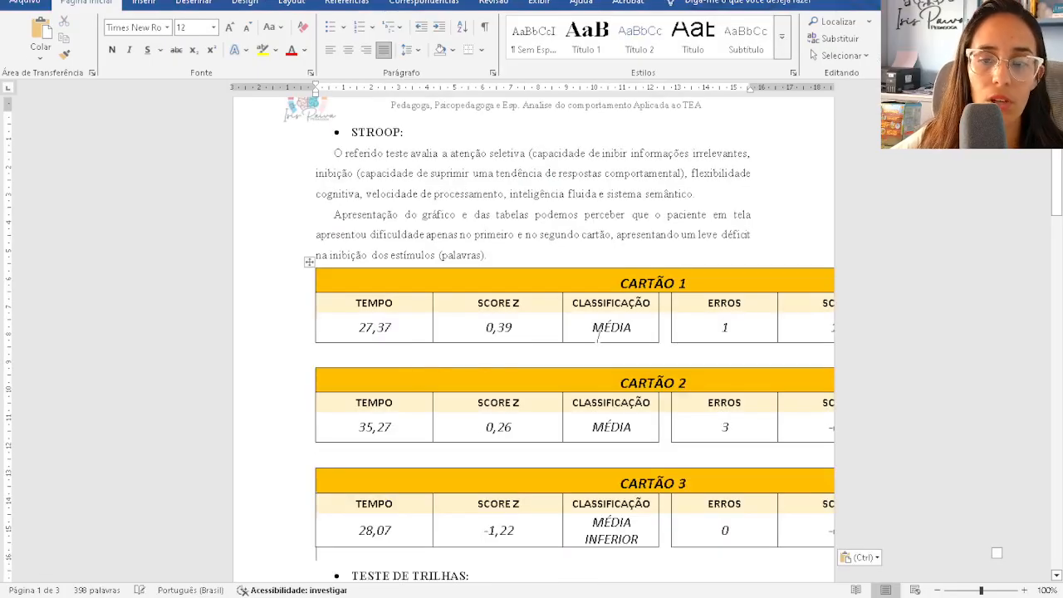
# - Auto-fit the pasted CARTÃO tables with Ajuste Automático do Conteúdo
pyautogui.click(583, 309)
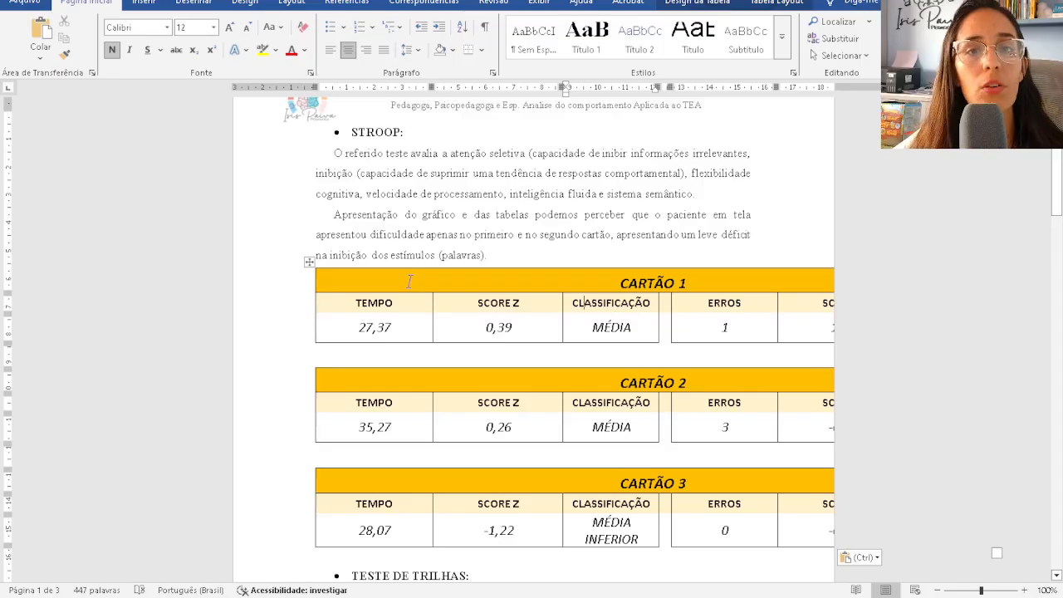
pyautogui.click(309, 261)
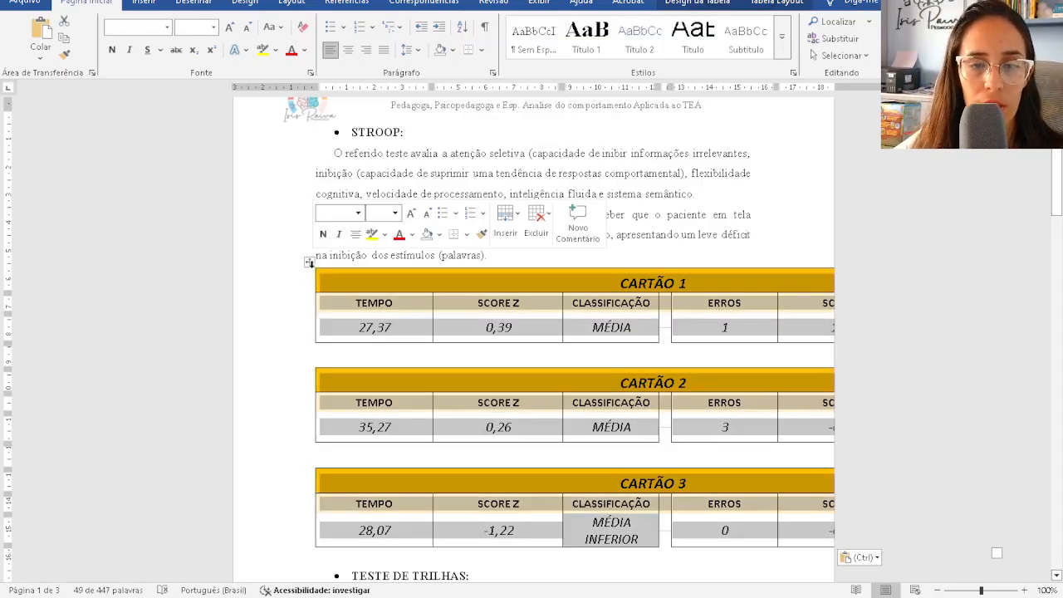
pyautogui.press('ctrl')
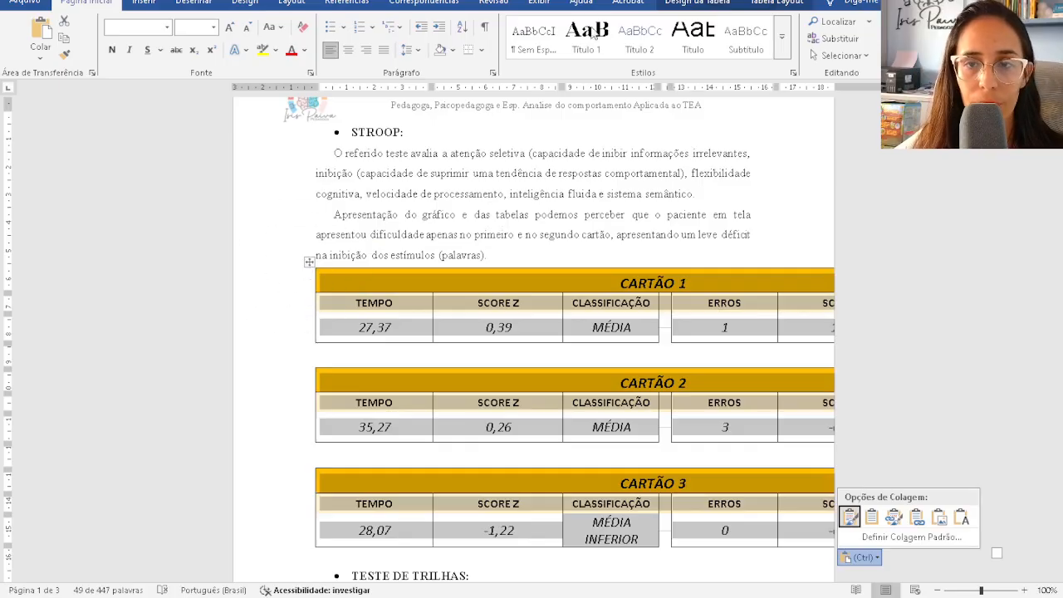
pyautogui.click(772, 5)
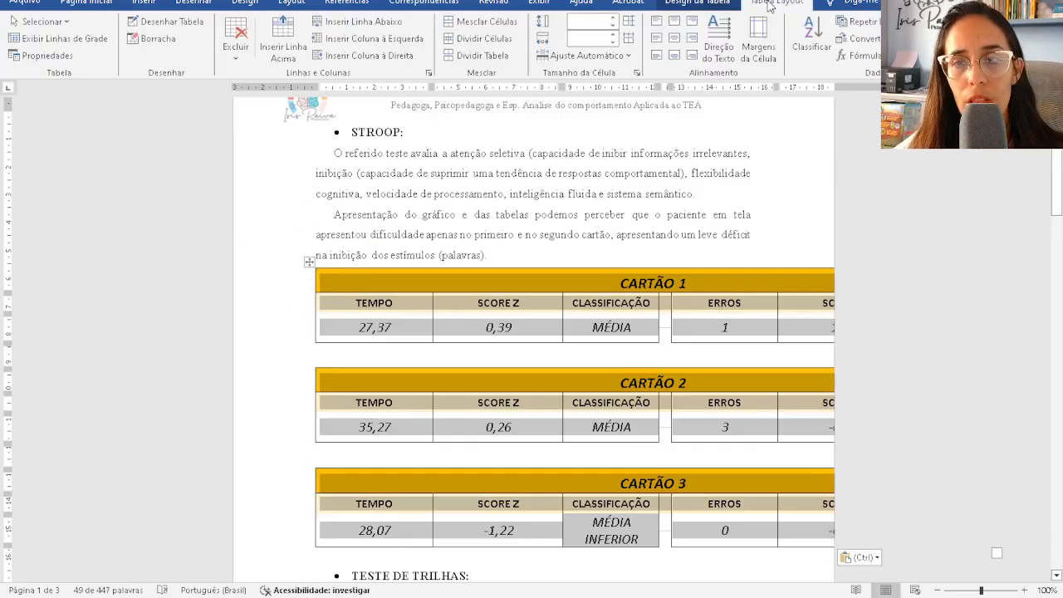
pyautogui.click(587, 56)
pyautogui.click(591, 72)
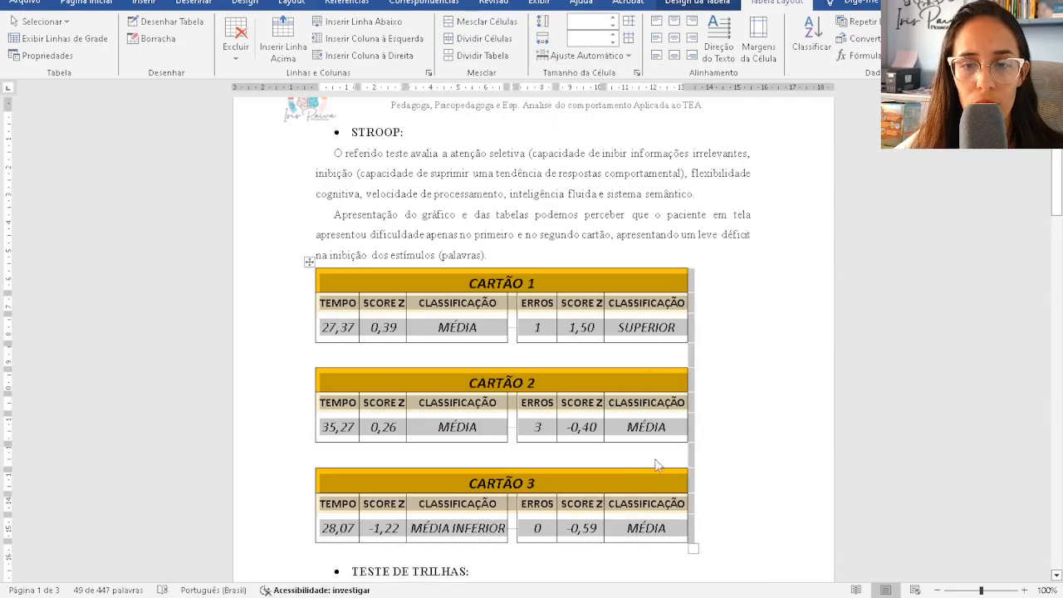
pyautogui.click(714, 310)
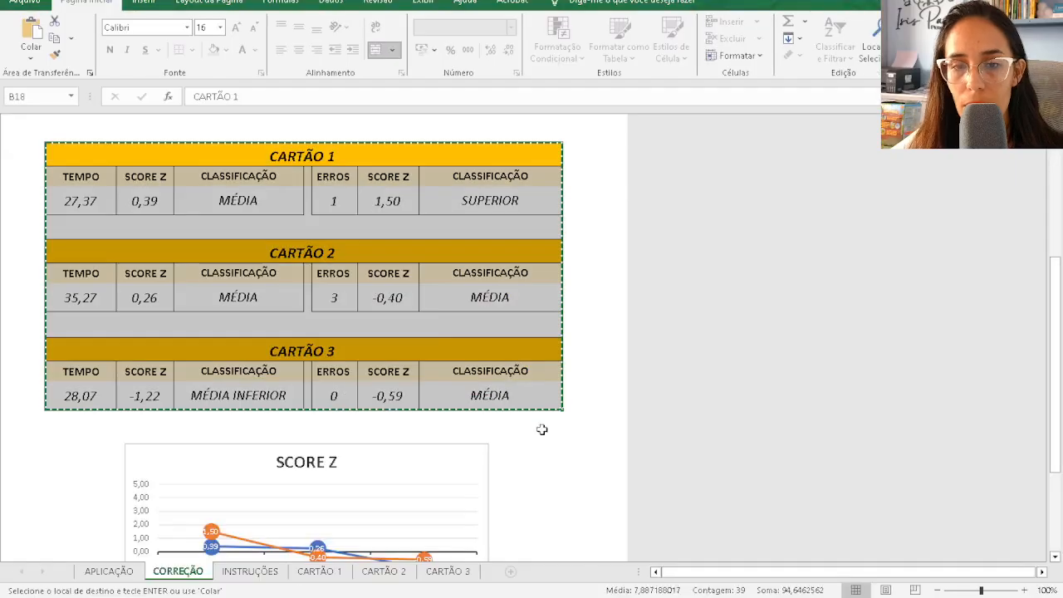
pyautogui.click(710, 548)
pyautogui.click(57, 225)
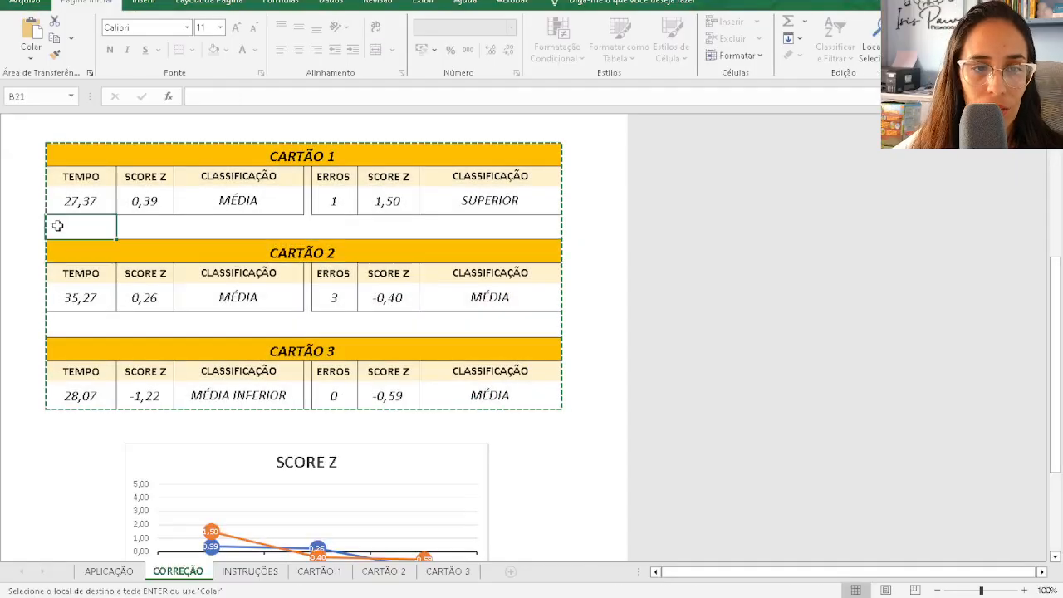
pyautogui.click(150, 226)
pyautogui.click(298, 227)
pyautogui.click(374, 227)
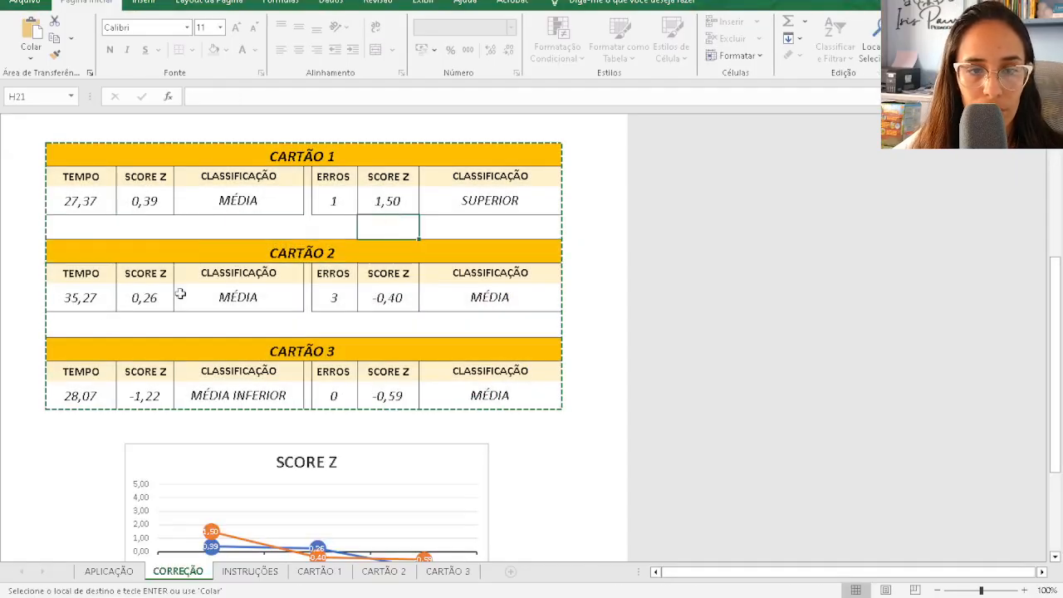
pyautogui.click(67, 322)
pyautogui.click(205, 323)
pyautogui.click(314, 325)
pyautogui.click(372, 324)
pyautogui.click(515, 325)
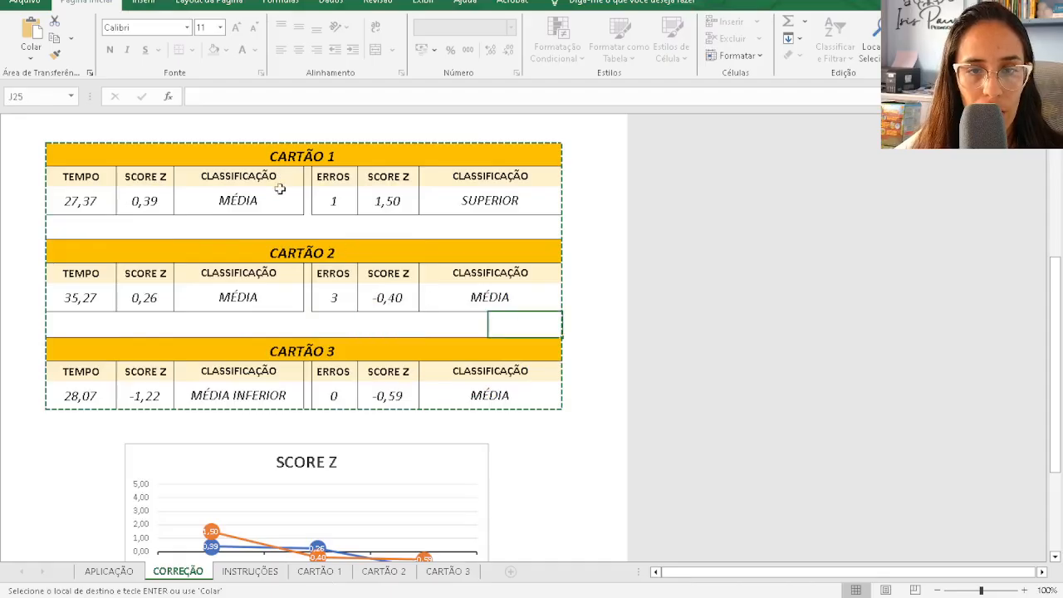
pyautogui.click(308, 200)
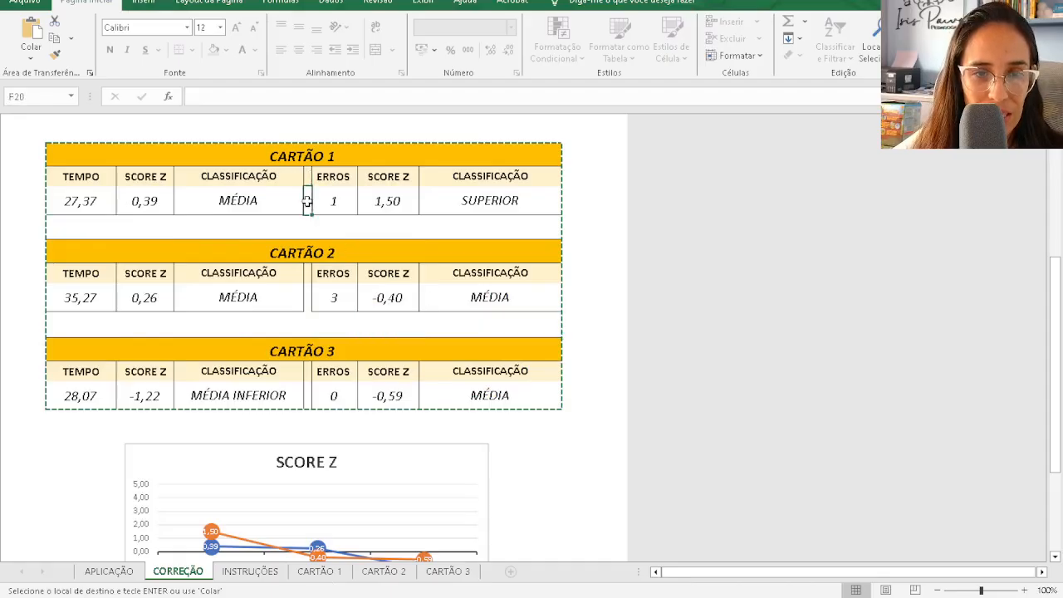
pyautogui.click(307, 274)
pyautogui.click(308, 299)
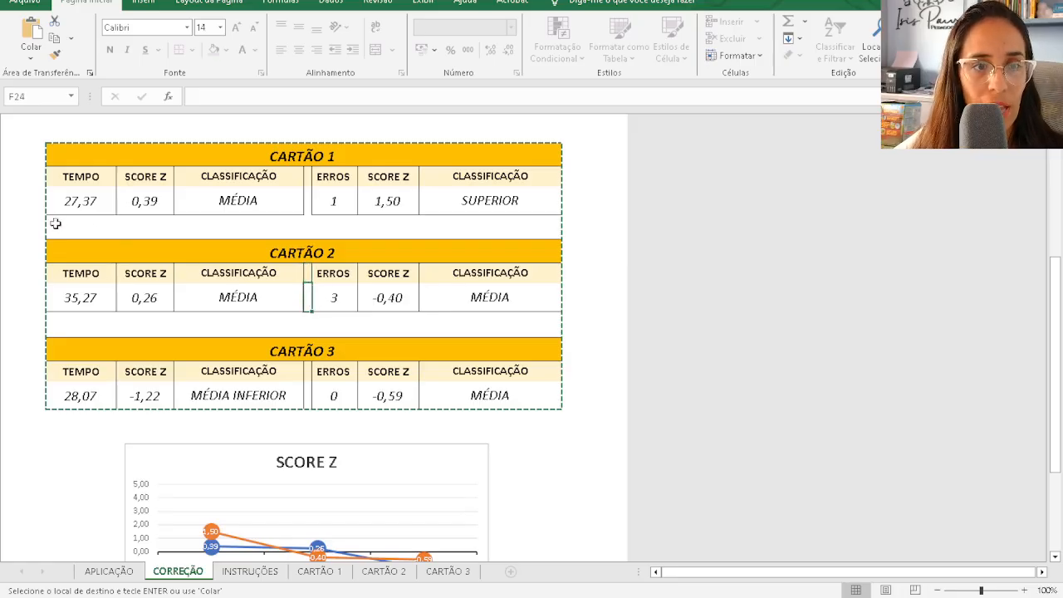
pyautogui.moveTo(52, 224); pyautogui.dragTo(538, 223)
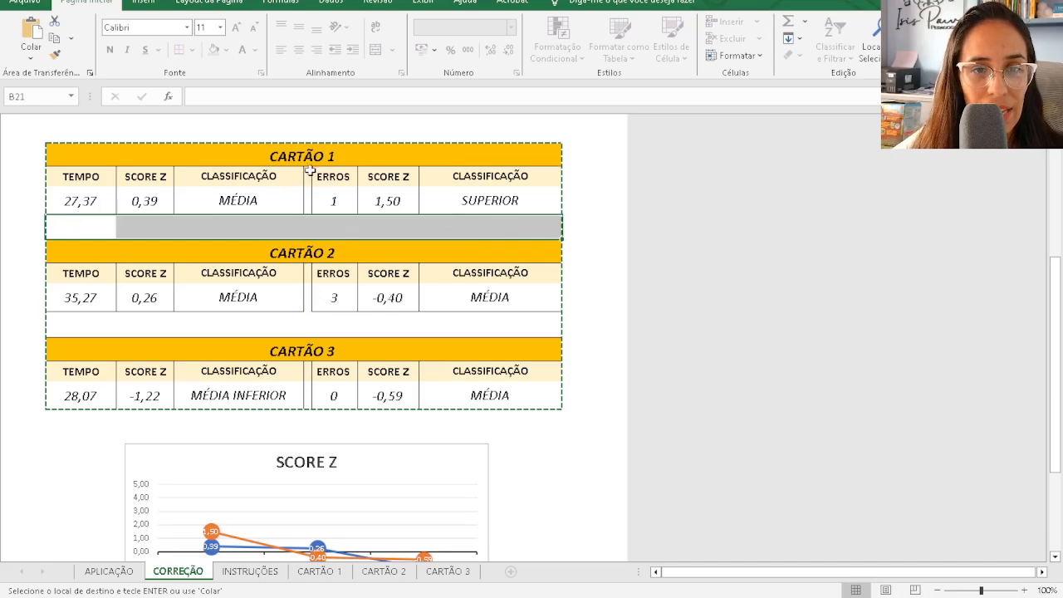
pyautogui.moveTo(305, 175); pyautogui.dragTo(311, 367)
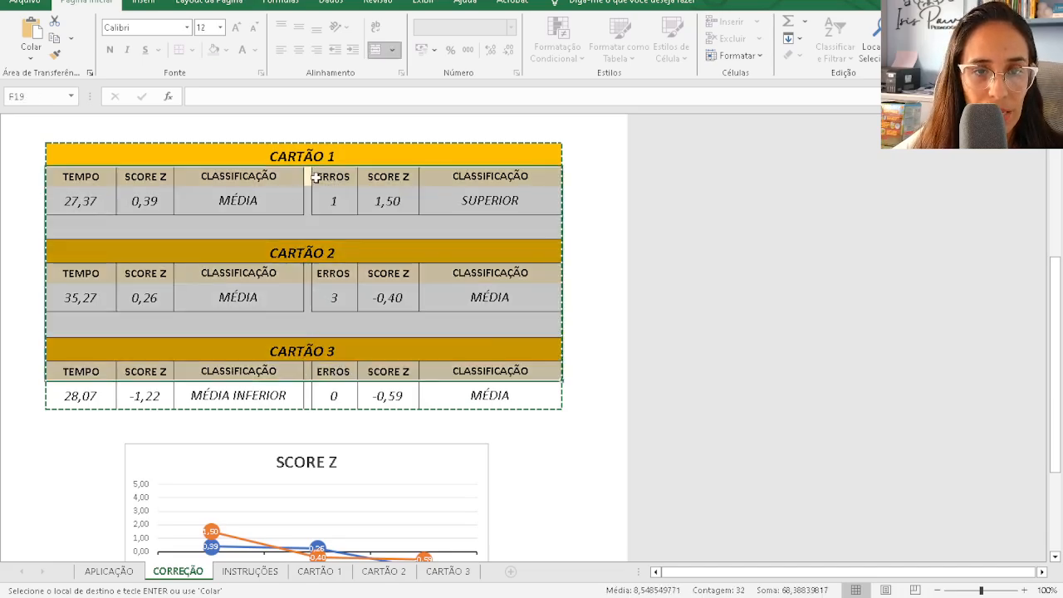
pyautogui.click(399, 252)
pyautogui.hotkey('alt', 'Tab')
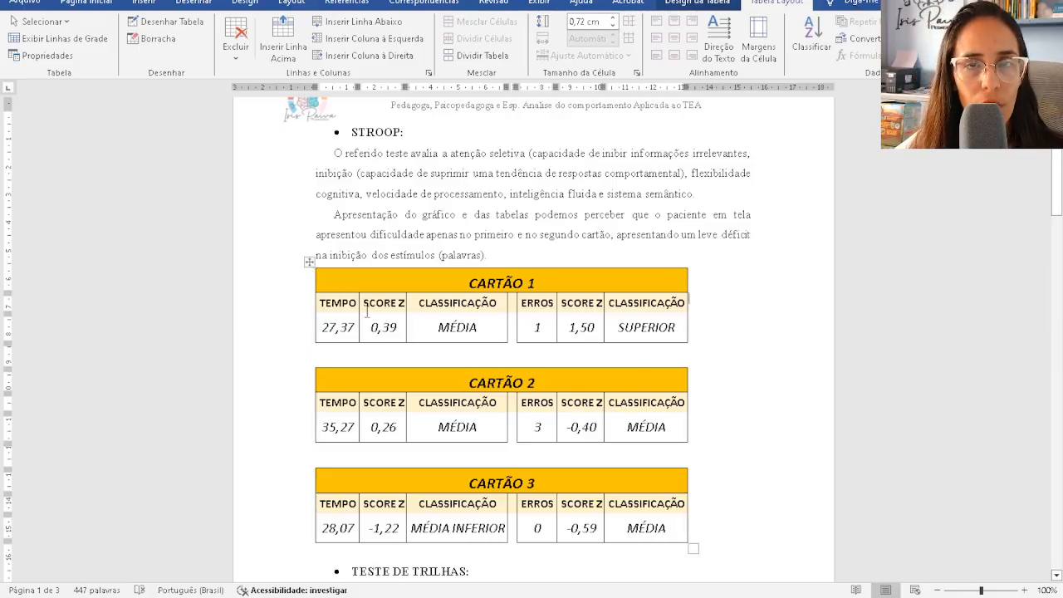
# - Erase the blank spacer rows under CARTÃO 1 and CARTÃO 2 with the border eraser
pyautogui.click(164, 44)
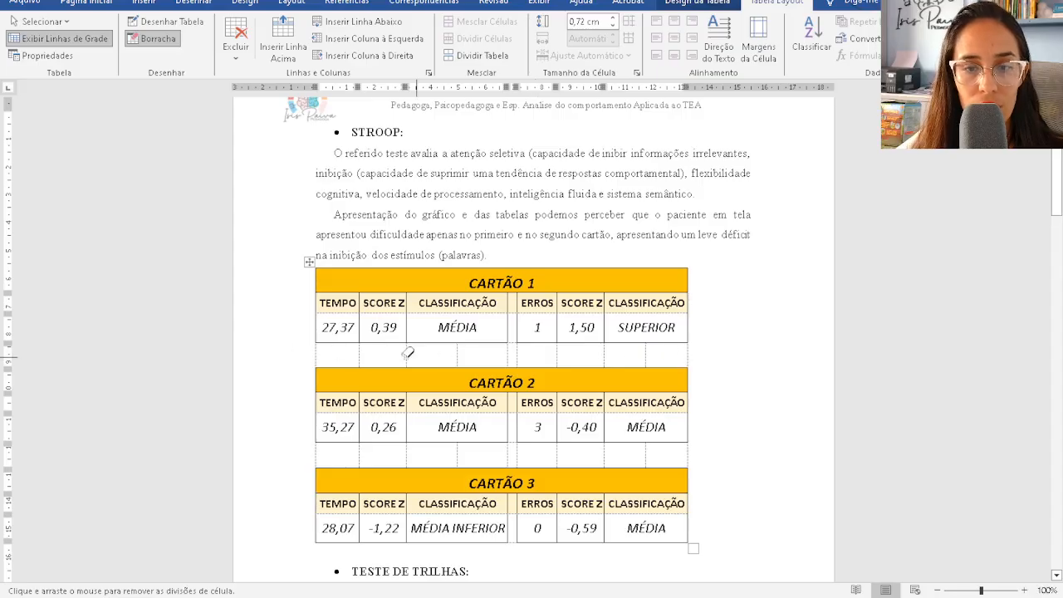
pyautogui.click(333, 342)
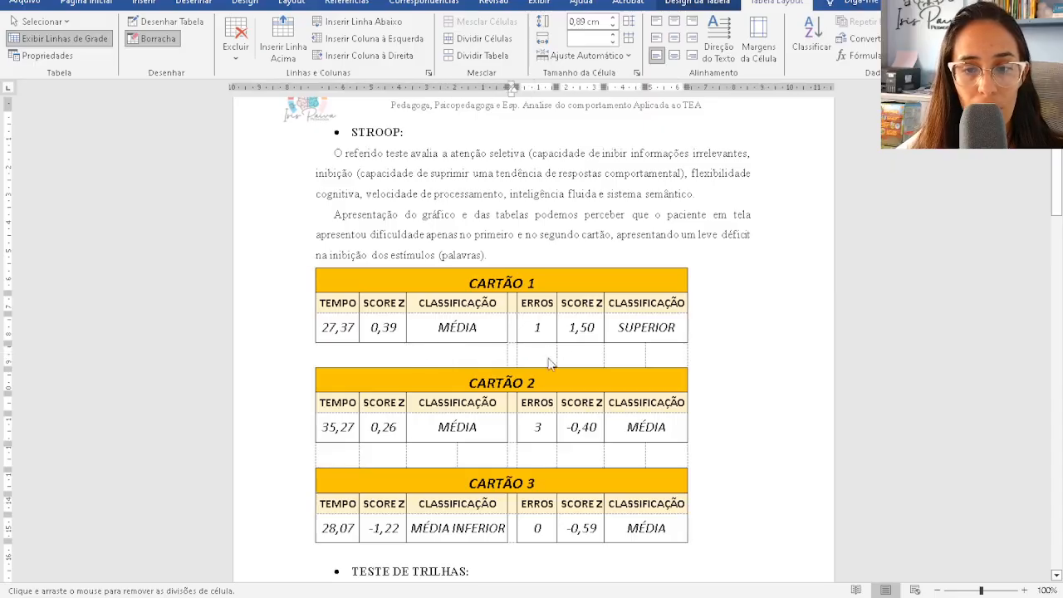
pyautogui.moveTo(553, 352); pyautogui.dragTo(704, 357)
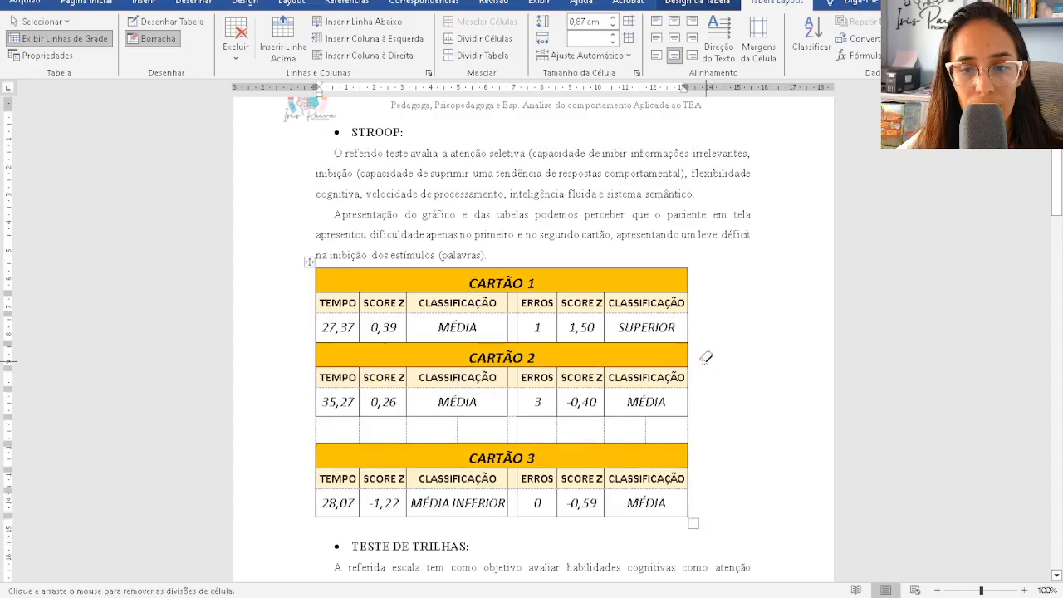
pyautogui.moveTo(309, 422)
pyautogui.mouseDown()
pyautogui.moveTo(705, 420)
pyautogui.moveTo(693, 427)
pyautogui.mouseUp()
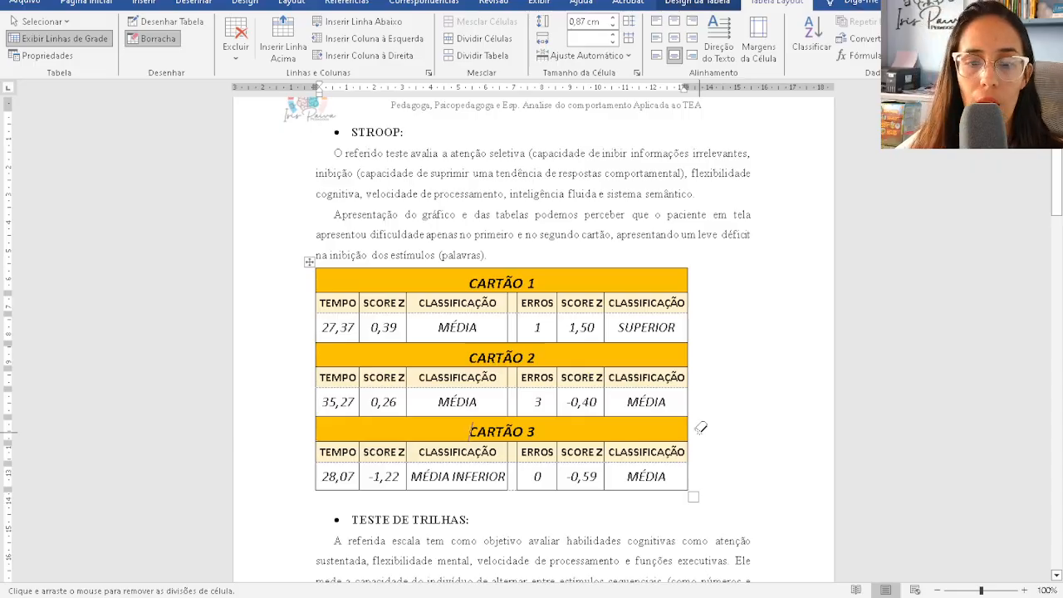
pyautogui.click(173, 40)
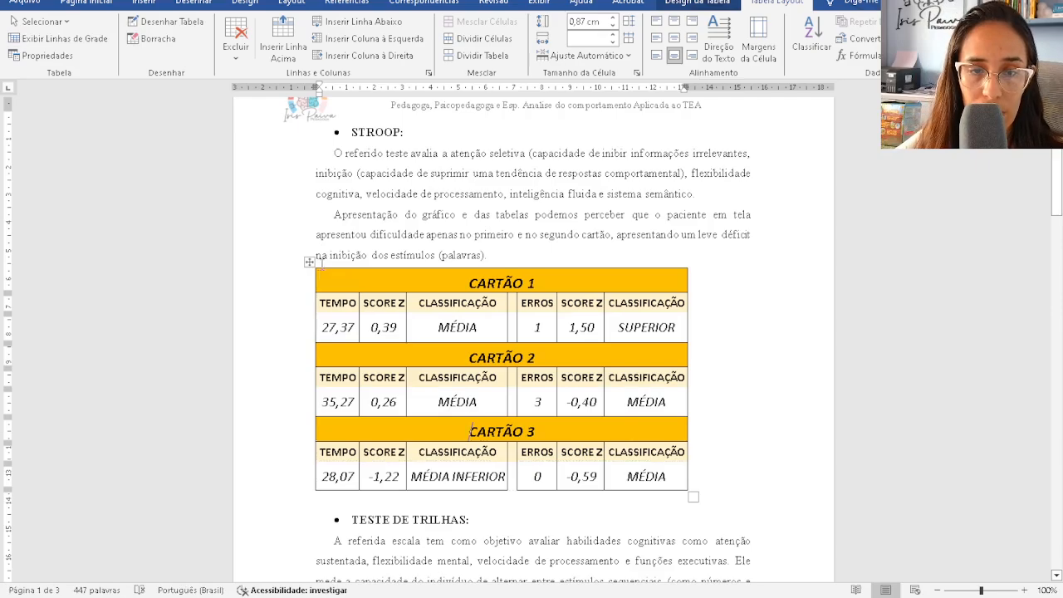
# - Set the font size of the whole Stroop table to 10
pyautogui.click(309, 262)
pyautogui.click(86, 3)
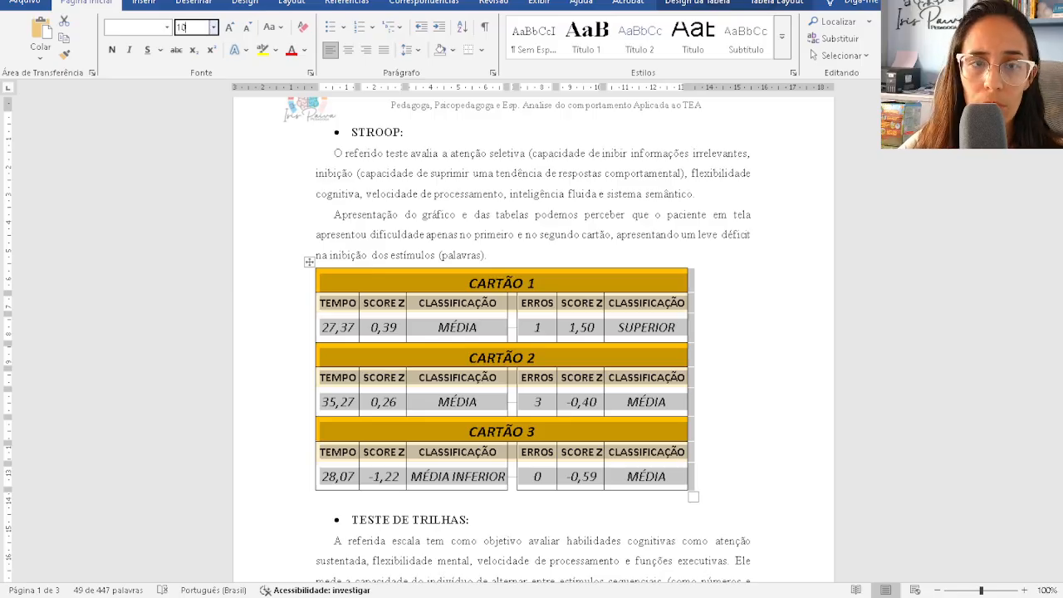
pyautogui.write('10')
pyautogui.press('Return')
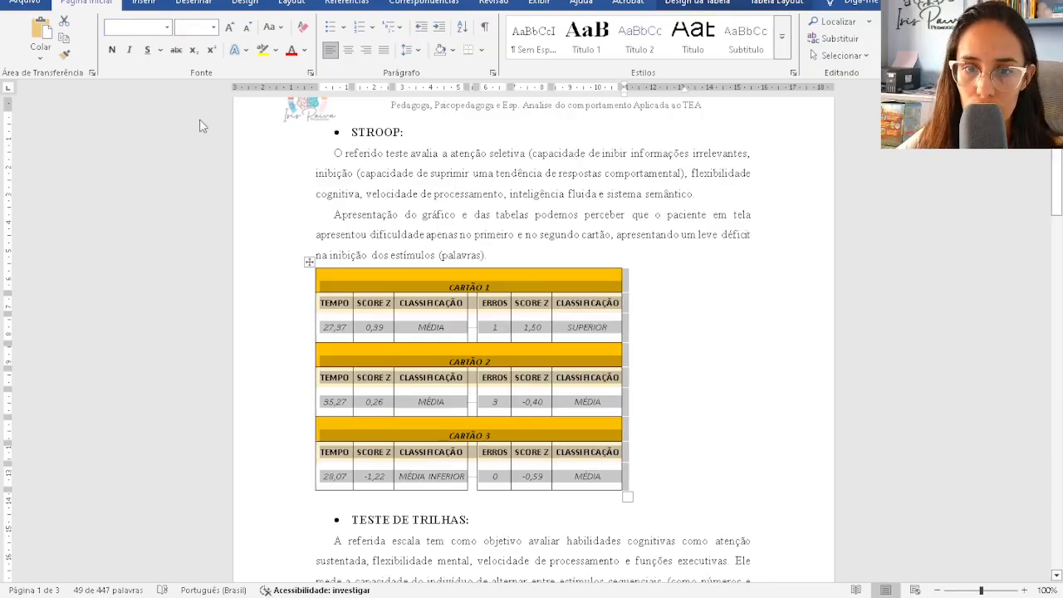
# - After checking the SCORE Z header in Excel, shorten the CARTÃO 1 header row
pyautogui.moveTo(653, 591)
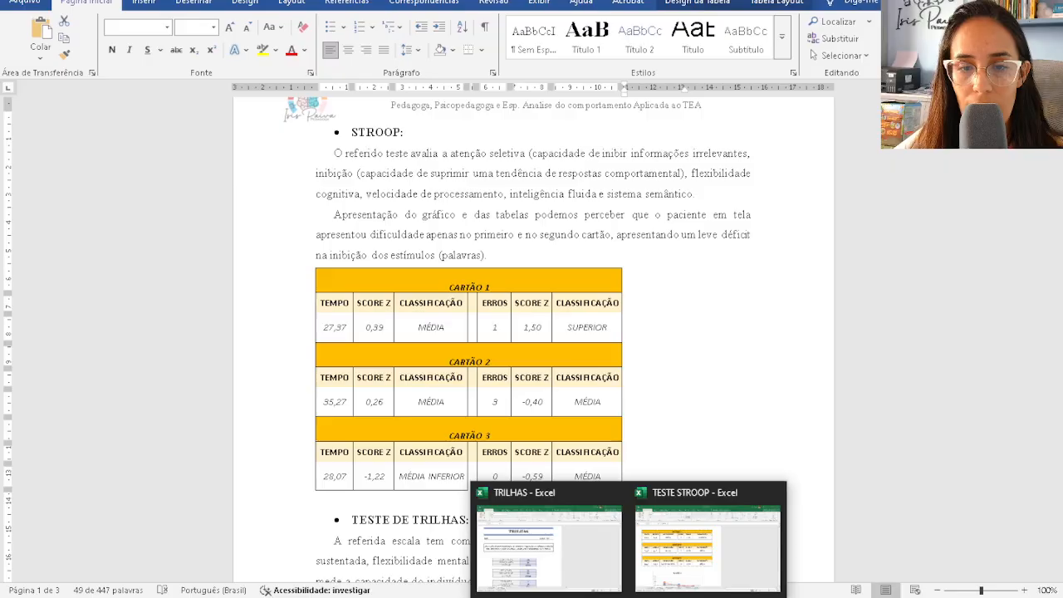
pyautogui.click(670, 520)
pyautogui.scroll(5, 382, 409)
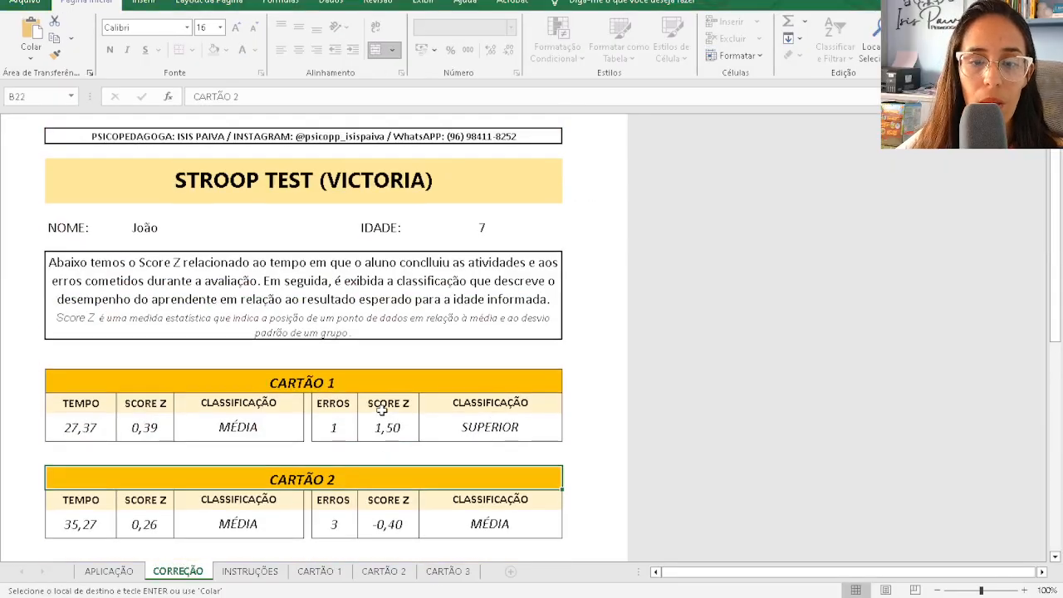
pyautogui.click(382, 408)
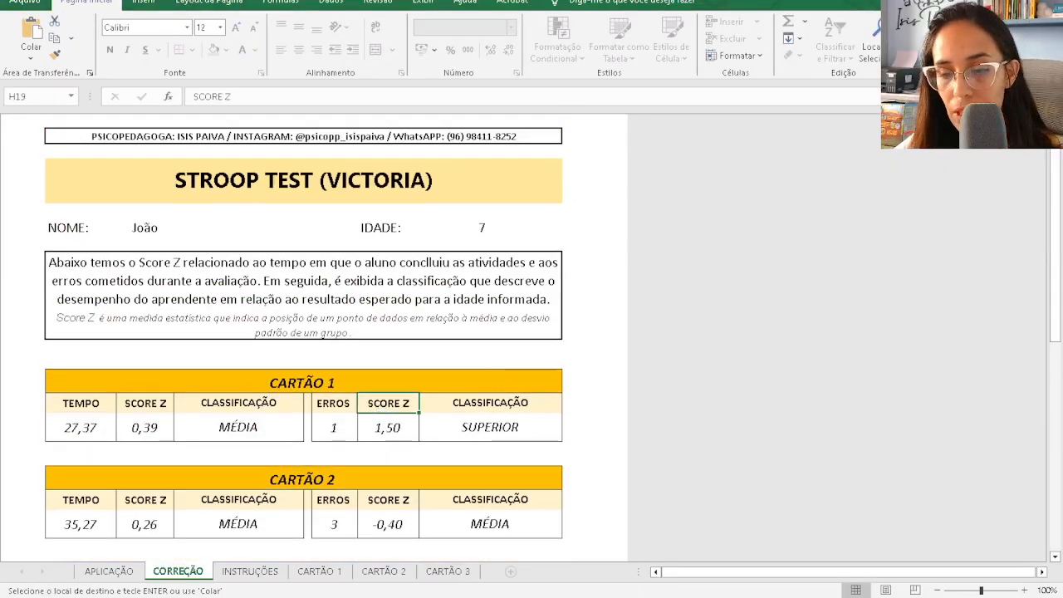
pyautogui.click(531, 595)
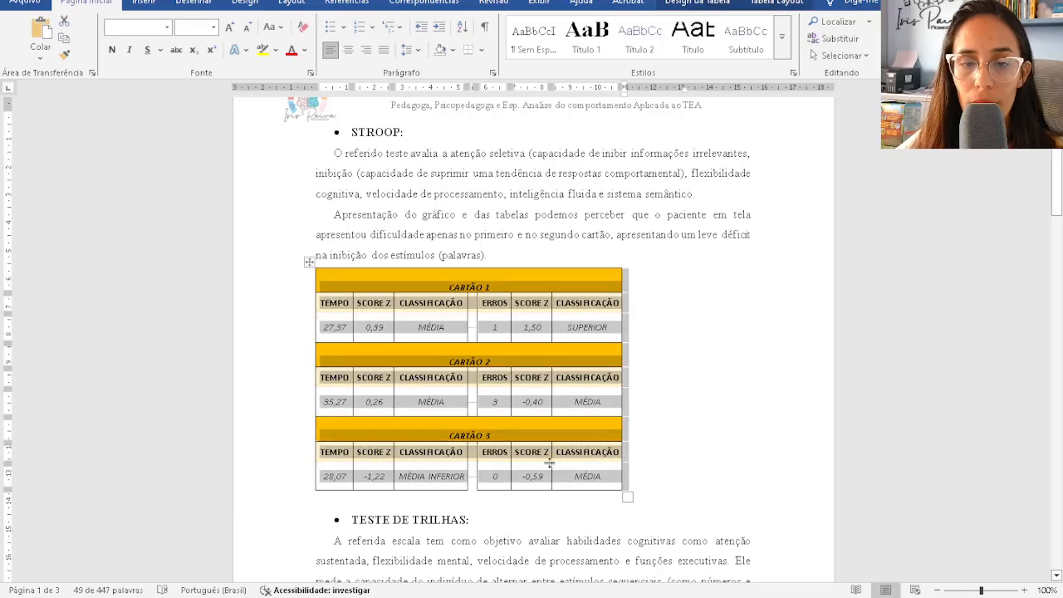
pyautogui.click(682, 389)
pyautogui.click(458, 264)
pyautogui.click(474, 288)
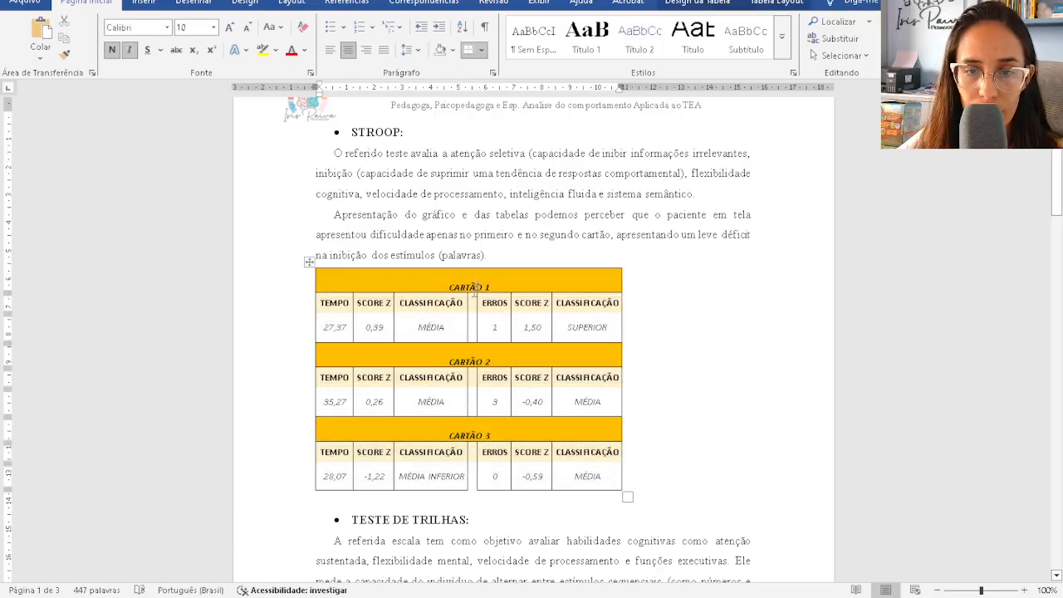
pyautogui.moveTo(472, 292)
pyautogui.mouseDown()
pyautogui.moveTo(474, 274)
pyautogui.moveTo(458, 328)
pyautogui.moveTo(457, 279)
pyautogui.mouseUp()
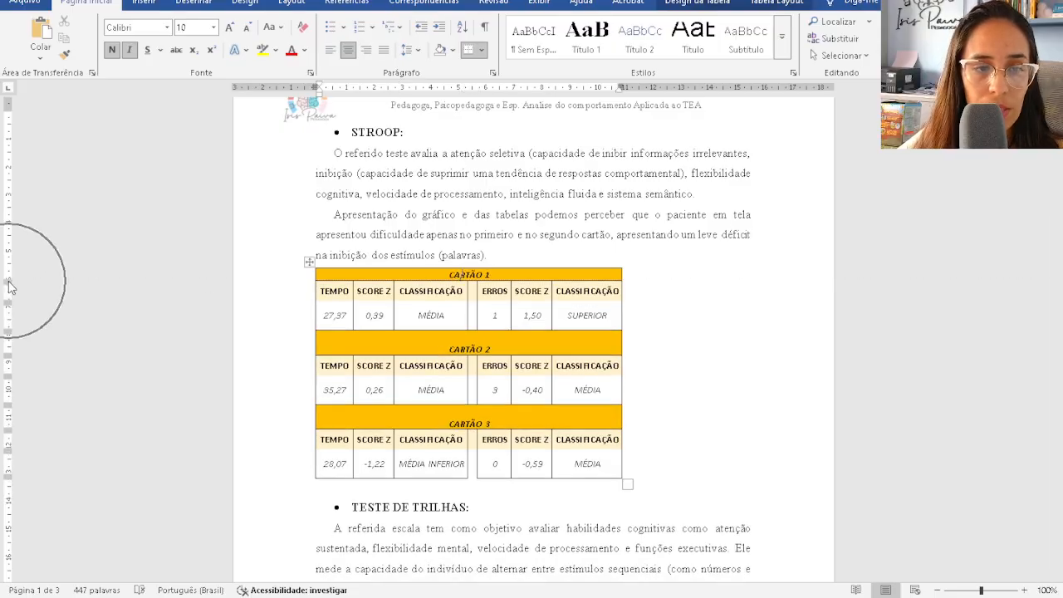
# - Drag up the borders of the CARTÃO 2 and 3 headers and CARTÃO 2 results row
pyautogui.moveTo(10, 282)
pyautogui.mouseDown()
pyautogui.moveTo(9, 325)
pyautogui.moveTo(7, 284)
pyautogui.mouseUp()
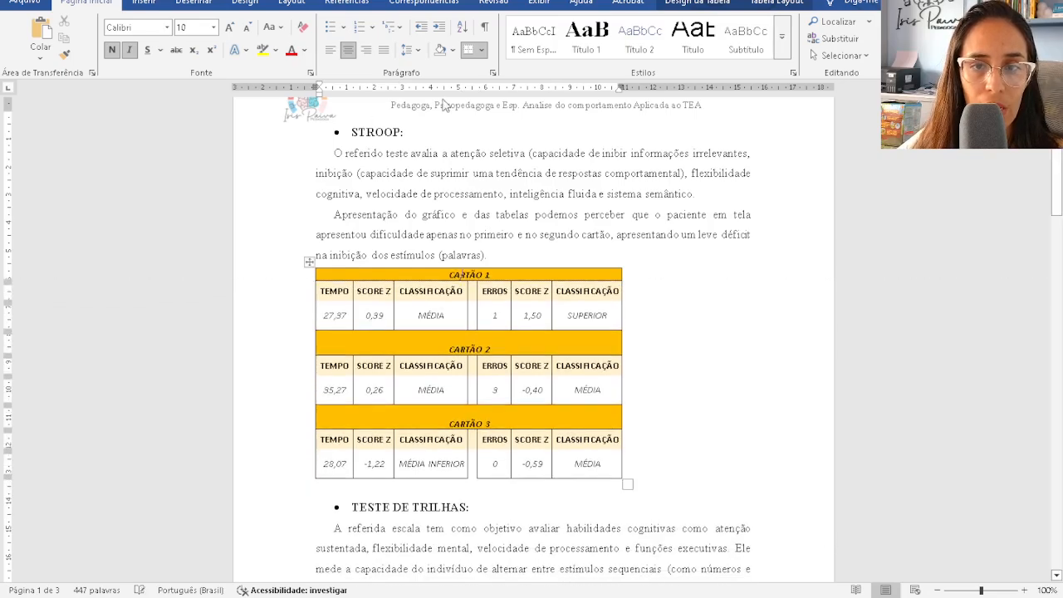
pyautogui.moveTo(620, 86)
pyautogui.mouseDown()
pyautogui.moveTo(707, 86)
pyautogui.moveTo(610, 90)
pyautogui.mouseUp()
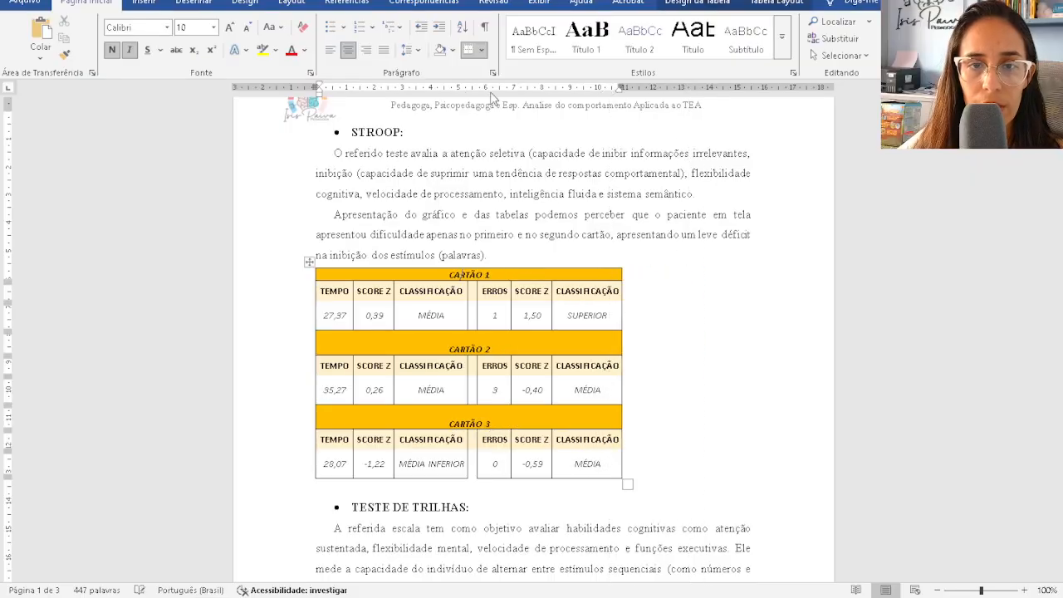
pyautogui.click(431, 314)
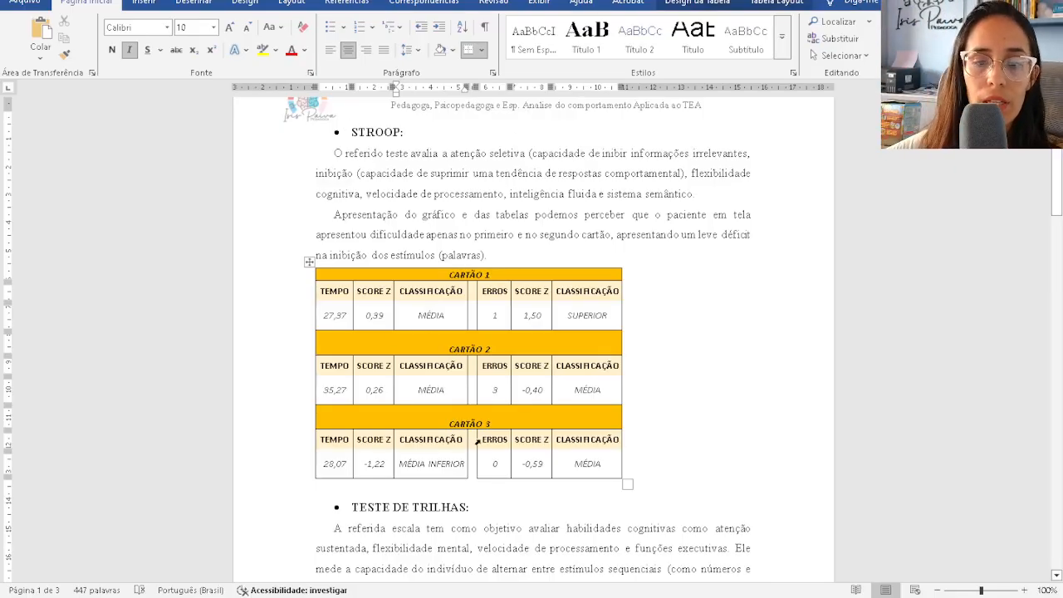
pyautogui.moveTo(471, 358); pyautogui.dragTo(472, 345)
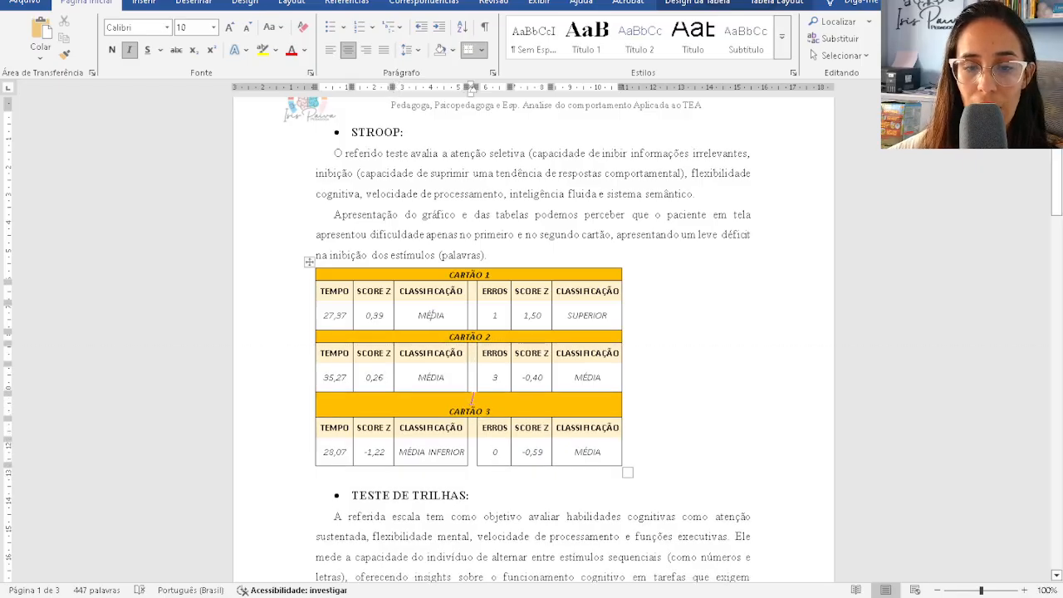
pyautogui.moveTo(472, 418); pyautogui.dragTo(473, 406)
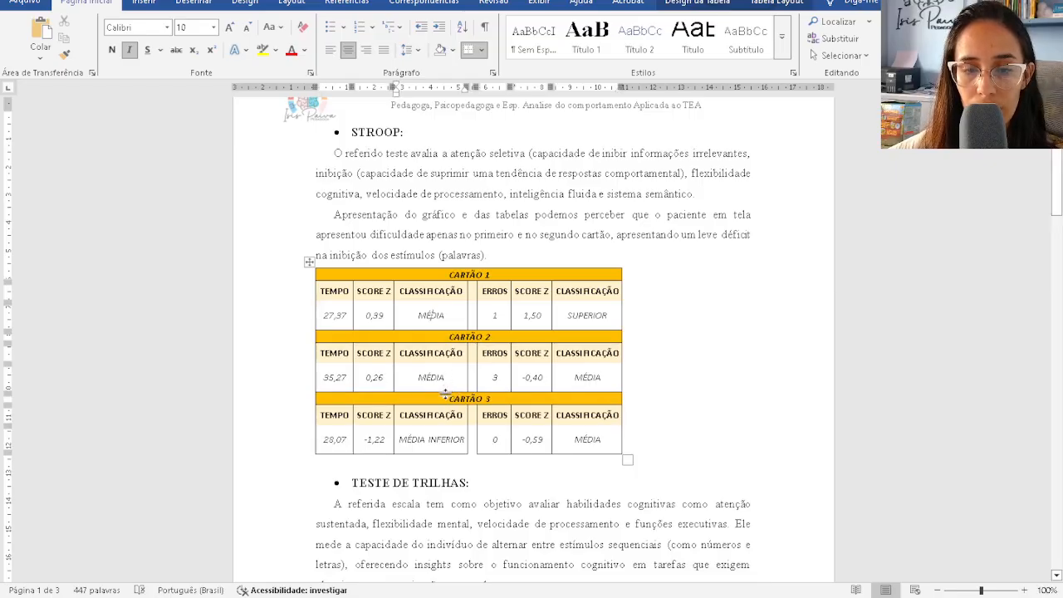
pyautogui.moveTo(445, 389); pyautogui.dragTo(445, 377)
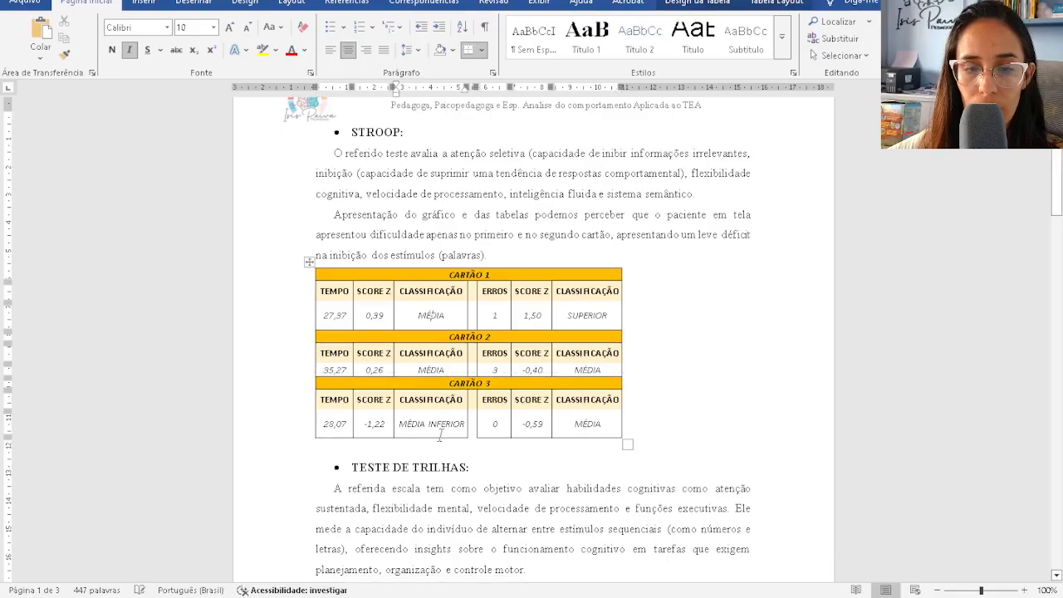
pyautogui.moveTo(441, 438); pyautogui.dragTo(444, 419)
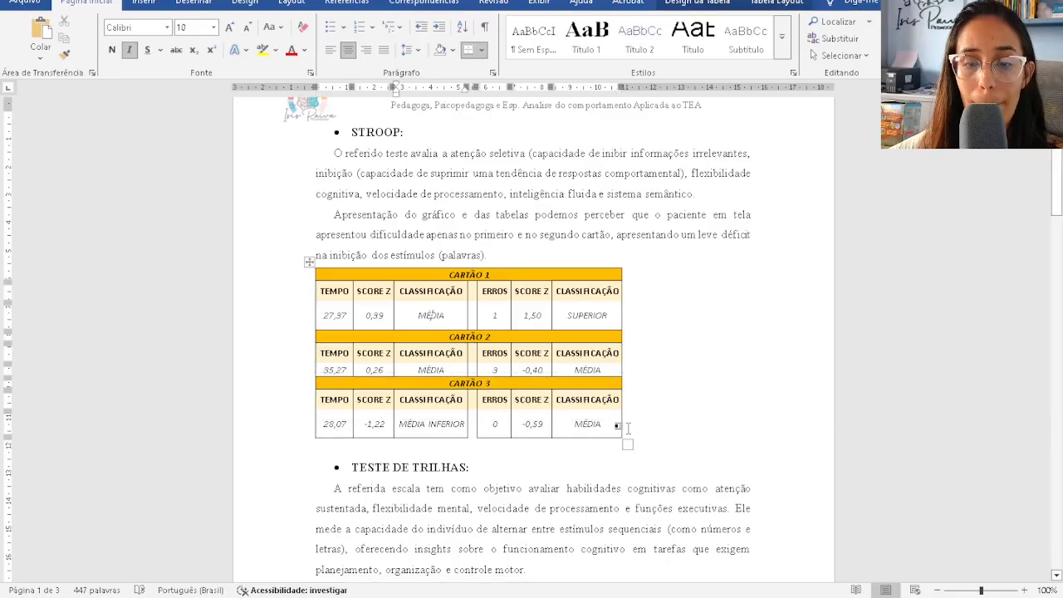
# - Select the cell range behind the SCORE Z chart on CORREÇÃO and copy it
pyautogui.moveTo(592, 597)
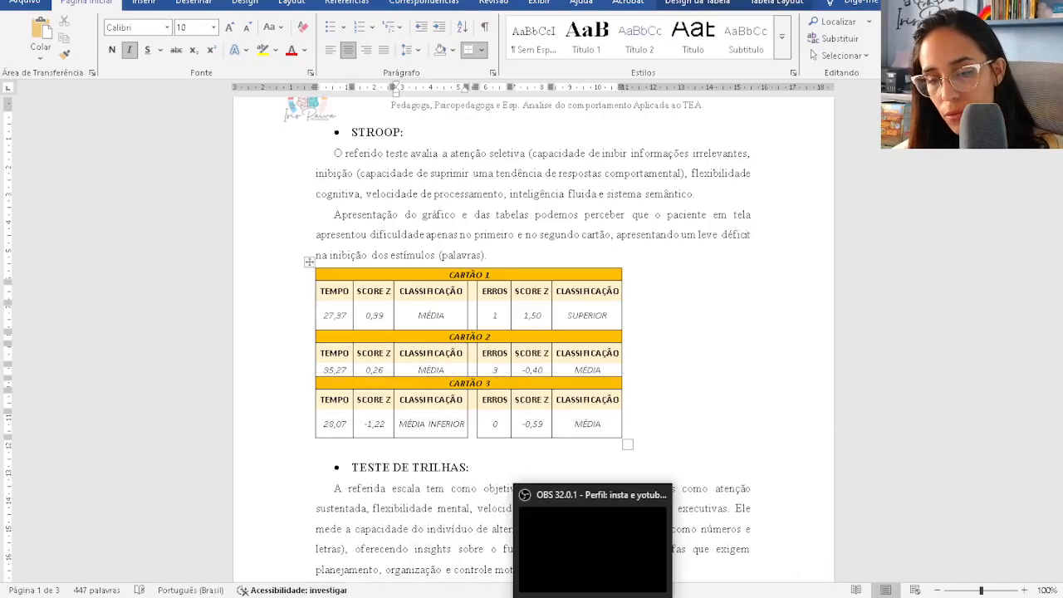
pyautogui.moveTo(840, 597)
pyautogui.click(938, 544)
pyautogui.scroll(-4, 347, 329)
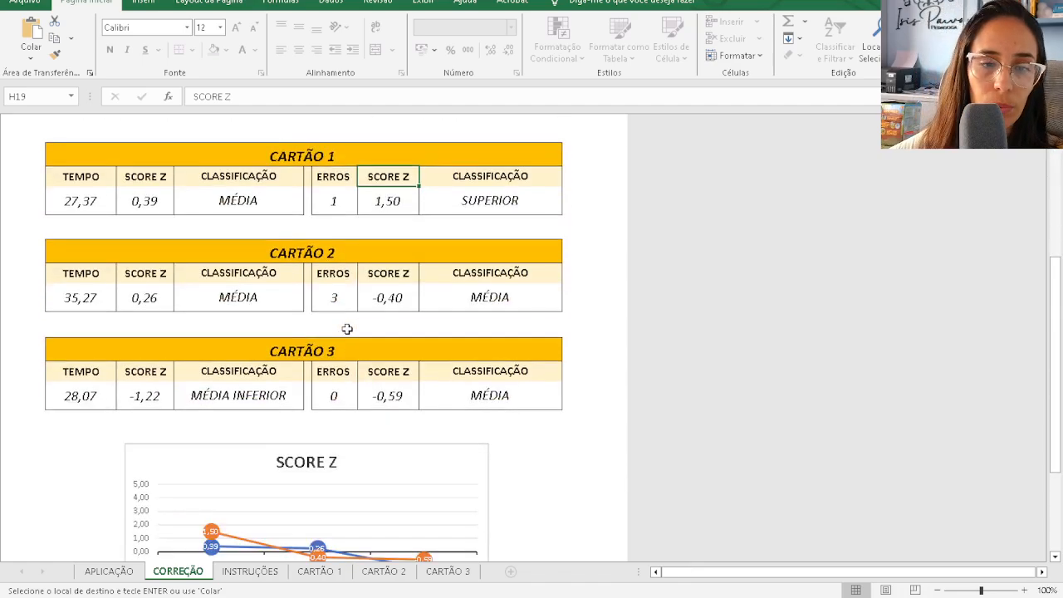
pyautogui.scroll(-5, 347, 330)
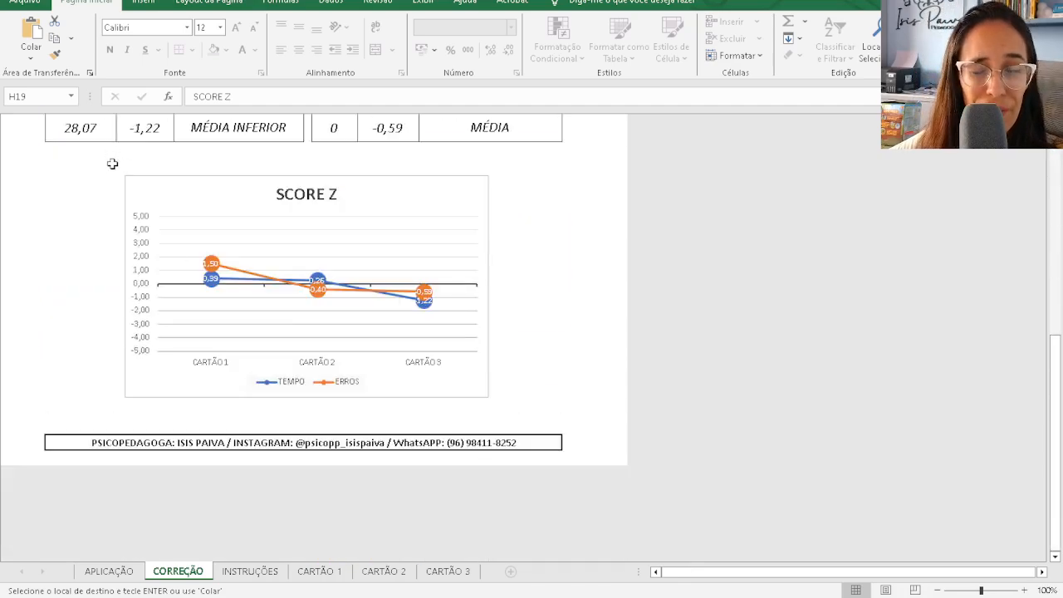
pyautogui.moveTo(112, 164); pyautogui.dragTo(515, 408)
pyautogui.hotkey('ctrl', 'c')
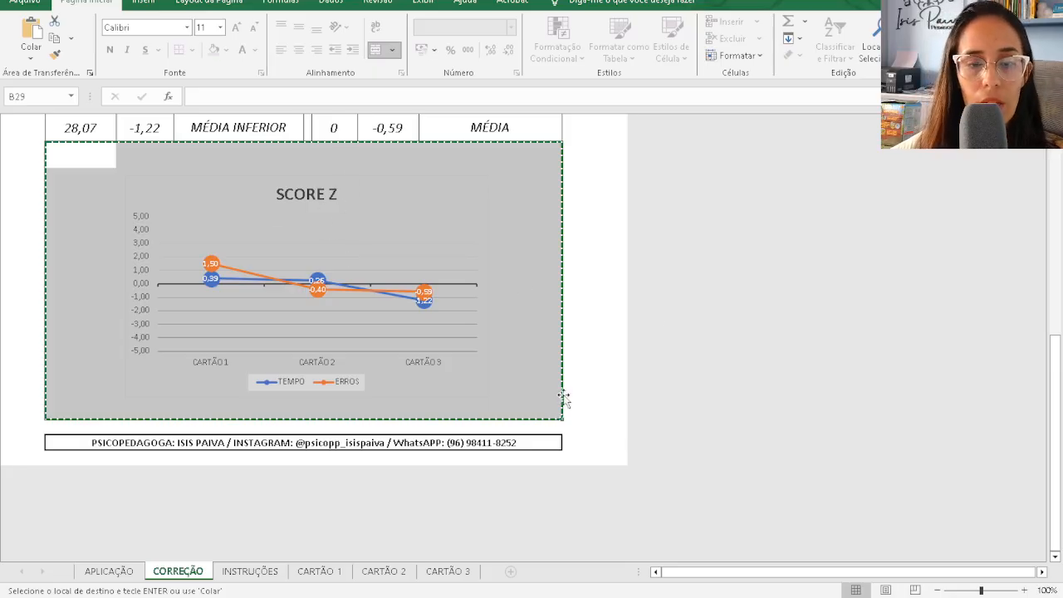
pyautogui.click(605, 440)
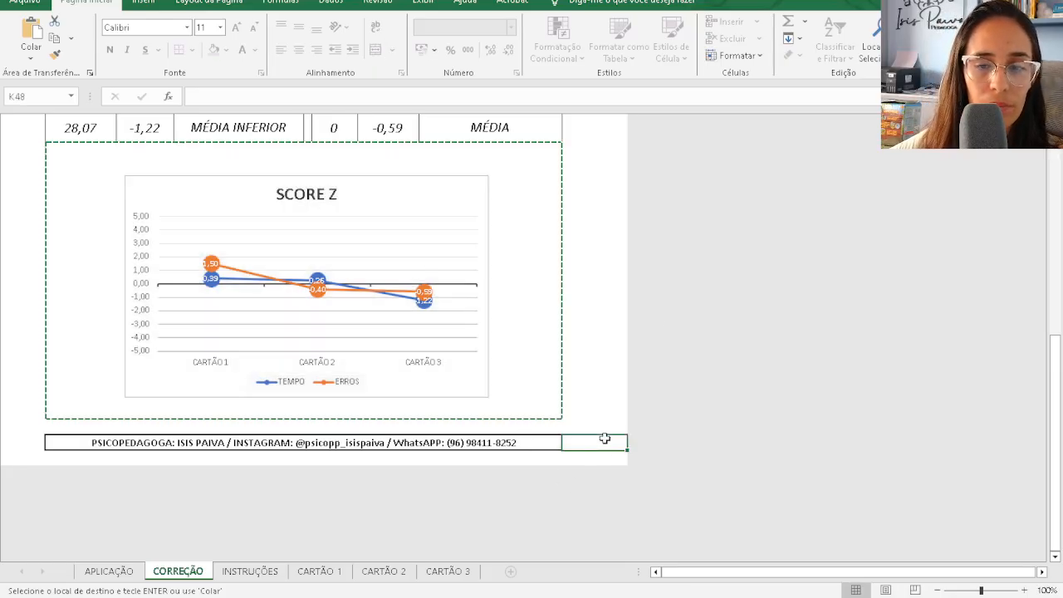
# - Paste the SCORE Z chart below the CARTÃO tables and drag it closer to them
pyautogui.hotkey('alt', 'Tab')
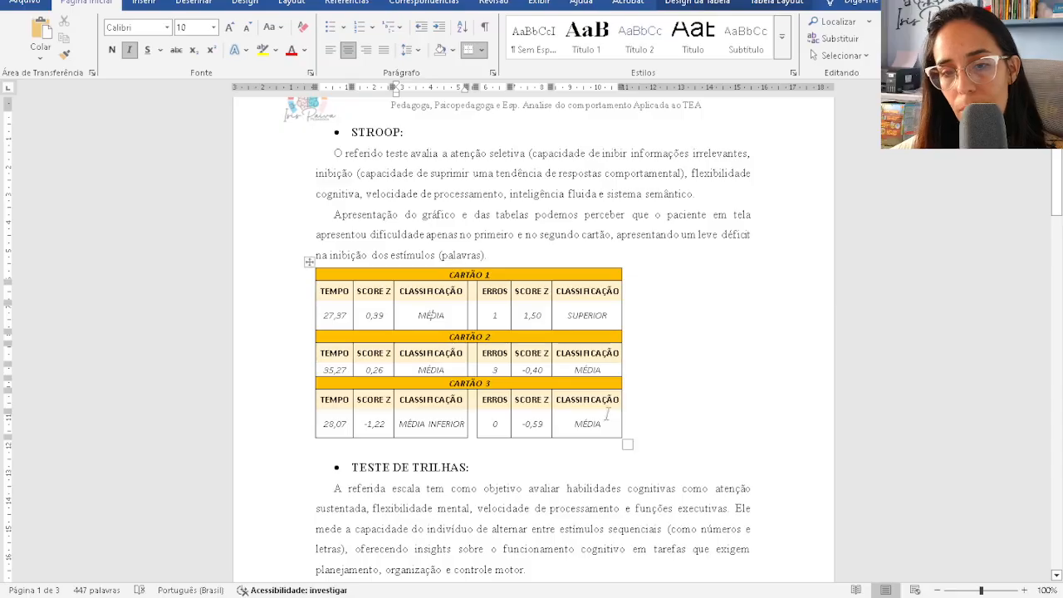
pyautogui.click(575, 449)
pyautogui.press('Return')
pyautogui.press('Return')
pyautogui.press('Return')
pyautogui.press('Return')
pyautogui.press('Return')
pyautogui.press('Return')
pyautogui.press('Return')
pyautogui.press('Return')
pyautogui.press('Return')
pyautogui.press('Return')
pyautogui.press('Return')
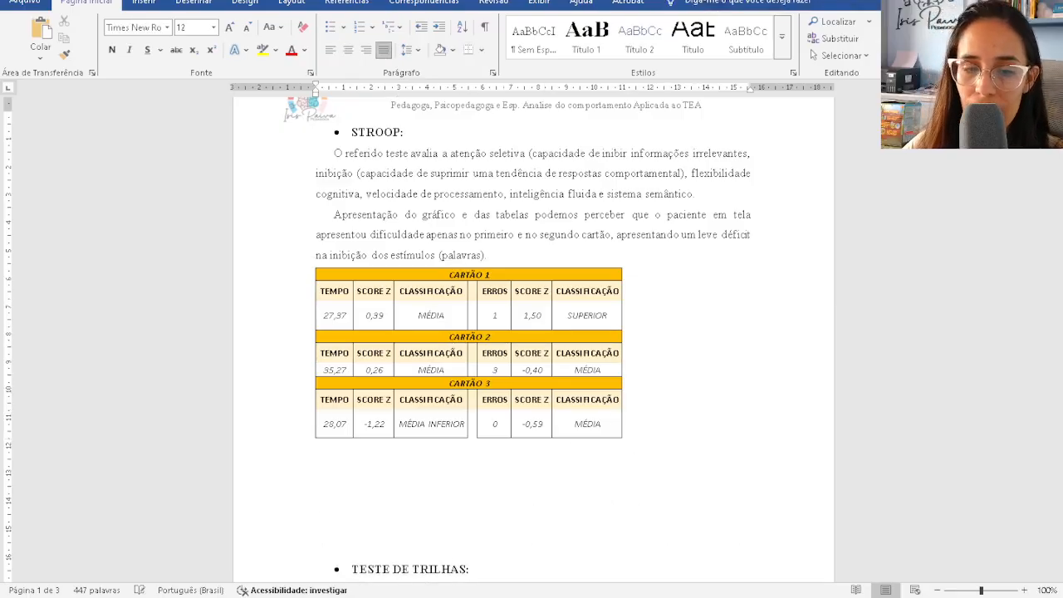
pyautogui.scroll(-4, 646, 264)
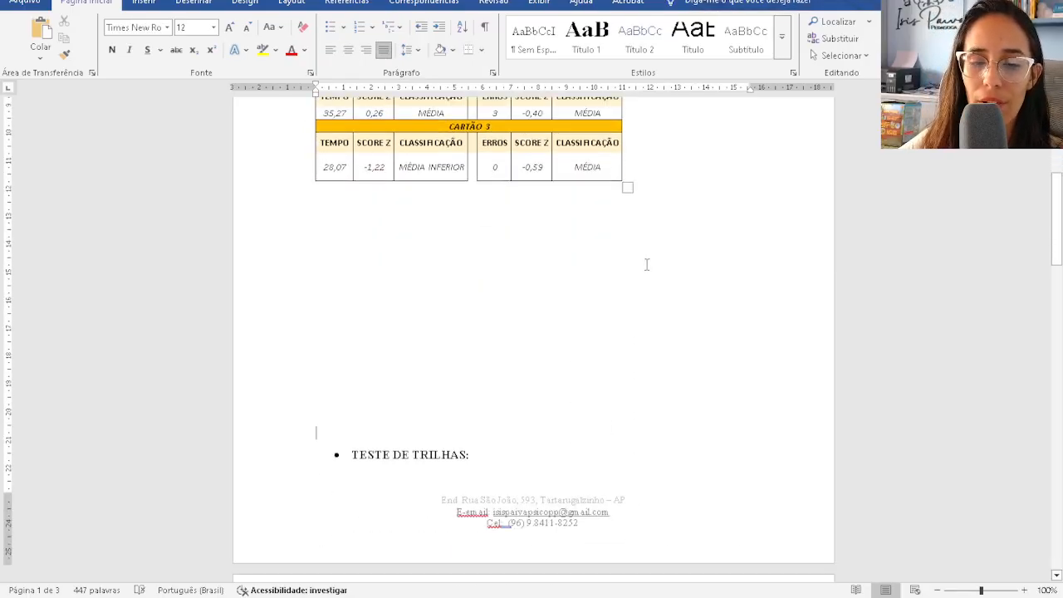
pyautogui.press('Up')
pyautogui.press('Up')
pyautogui.press('Up')
pyautogui.press('Up')
pyautogui.press('Up')
pyautogui.press('Up')
pyautogui.press('Return')
pyautogui.press('Return')
pyautogui.scroll(3, 627, 269)
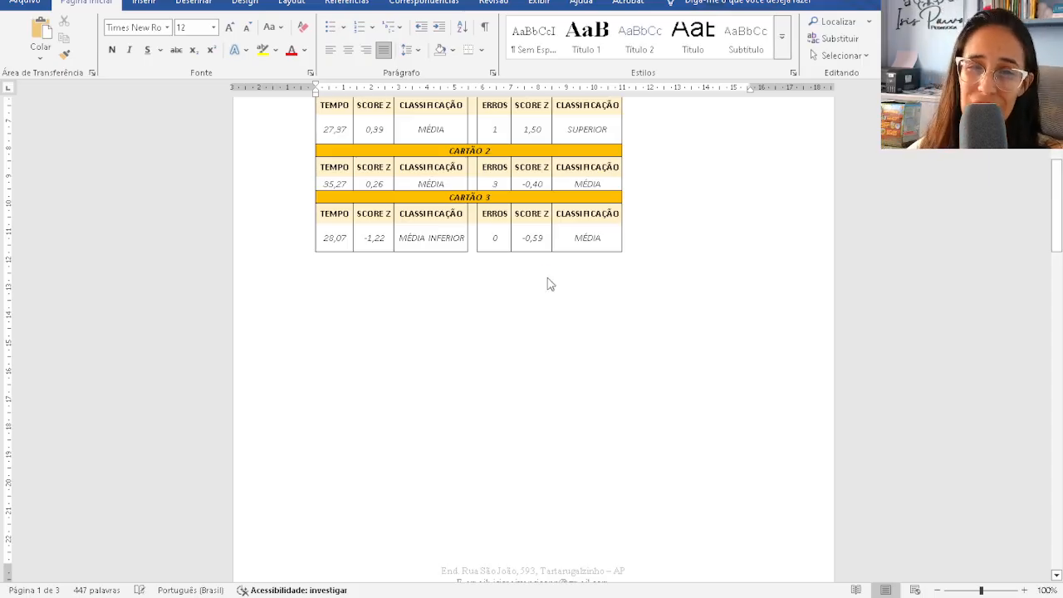
pyautogui.hotkey('ctrl', 'v')
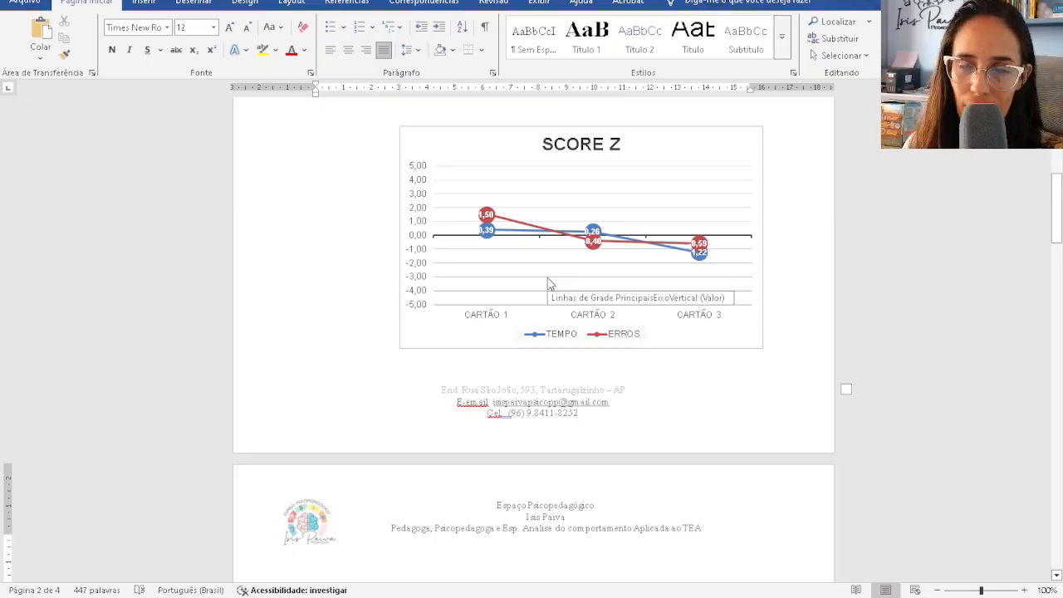
pyautogui.scroll(3, 616, 301)
pyautogui.click(626, 274)
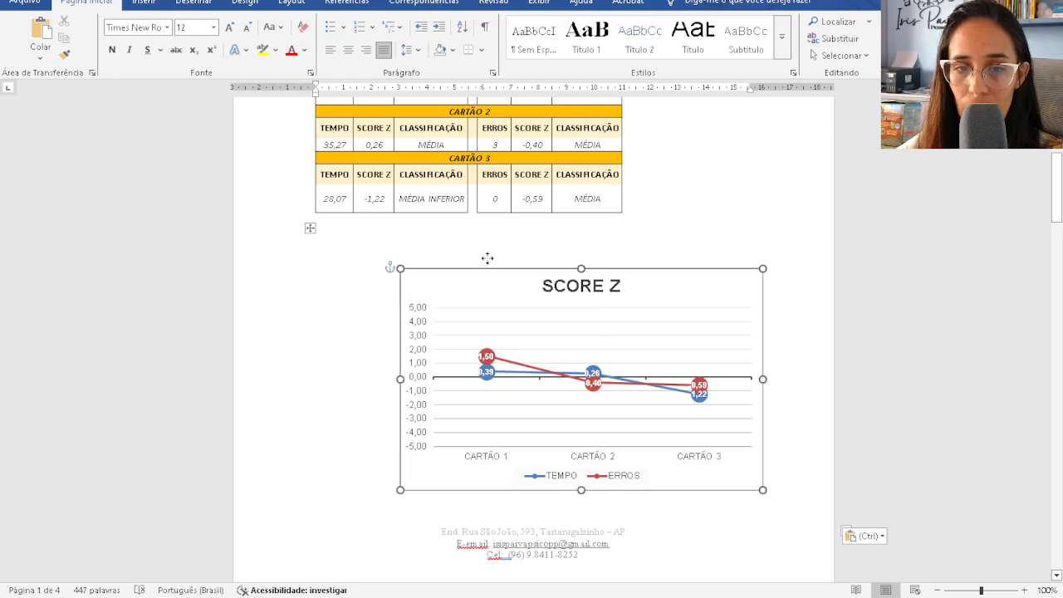
pyautogui.moveTo(445, 269); pyautogui.dragTo(325, 269)
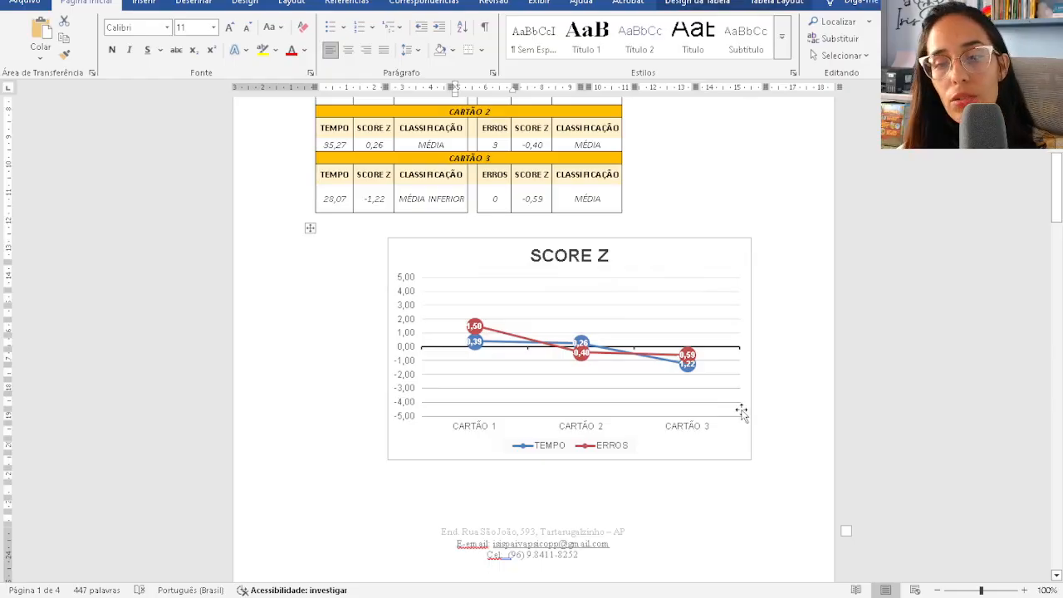
pyautogui.click(644, 230)
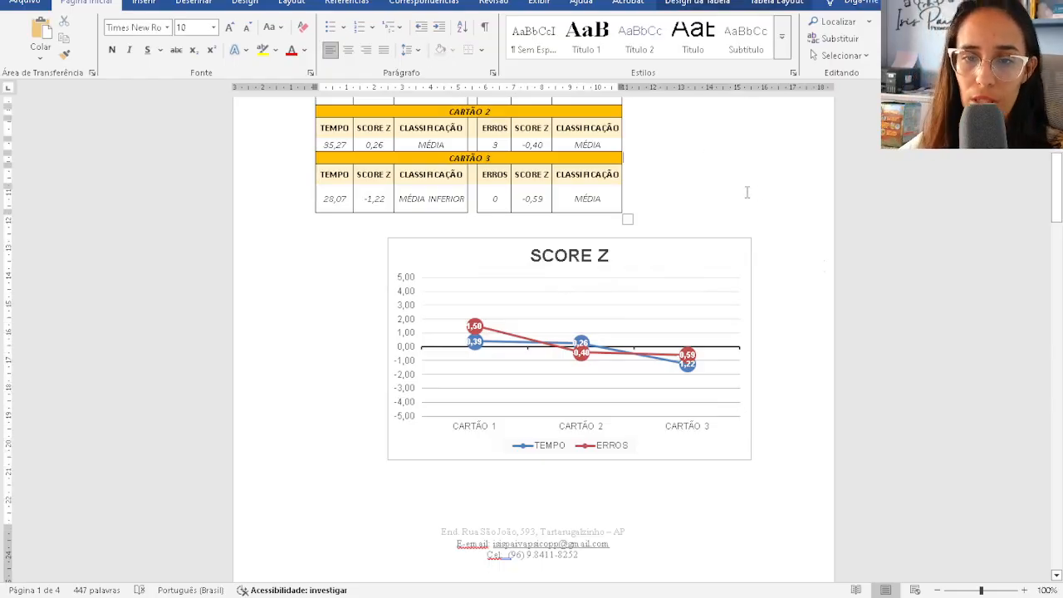
# - Move the SCORE Z chart beside the tables, then delete it from the report
pyautogui.moveTo(523, 240); pyautogui.dragTo(309, 230)
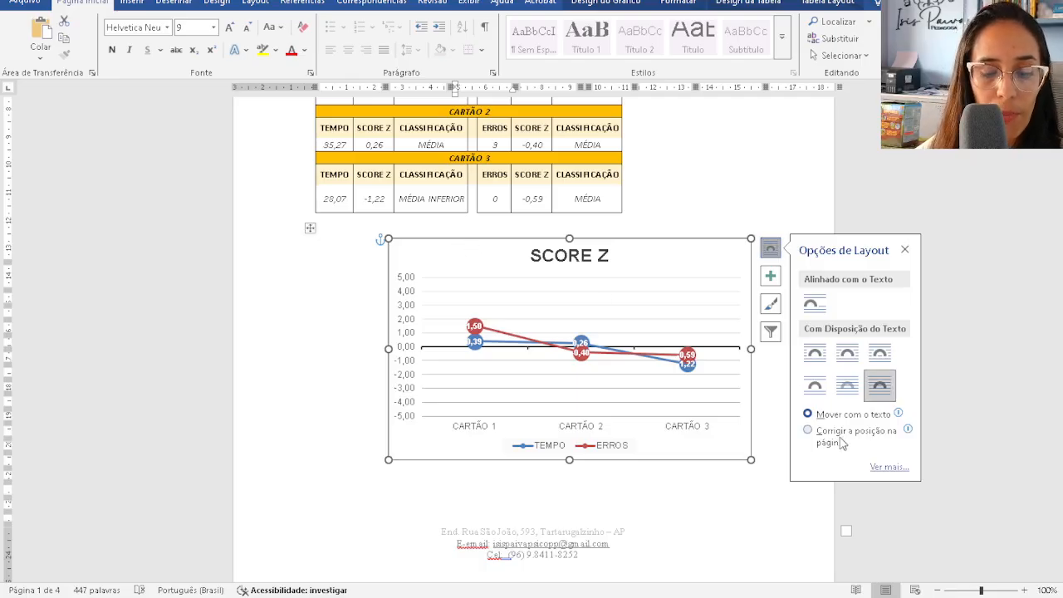
pyautogui.press('Delete')
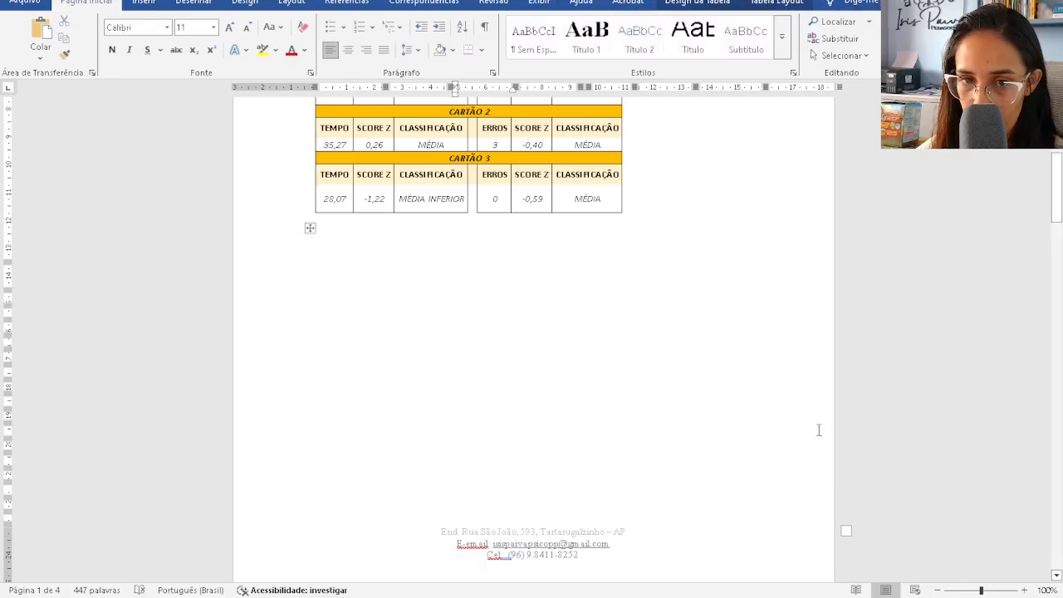
pyautogui.rightClick(312, 230)
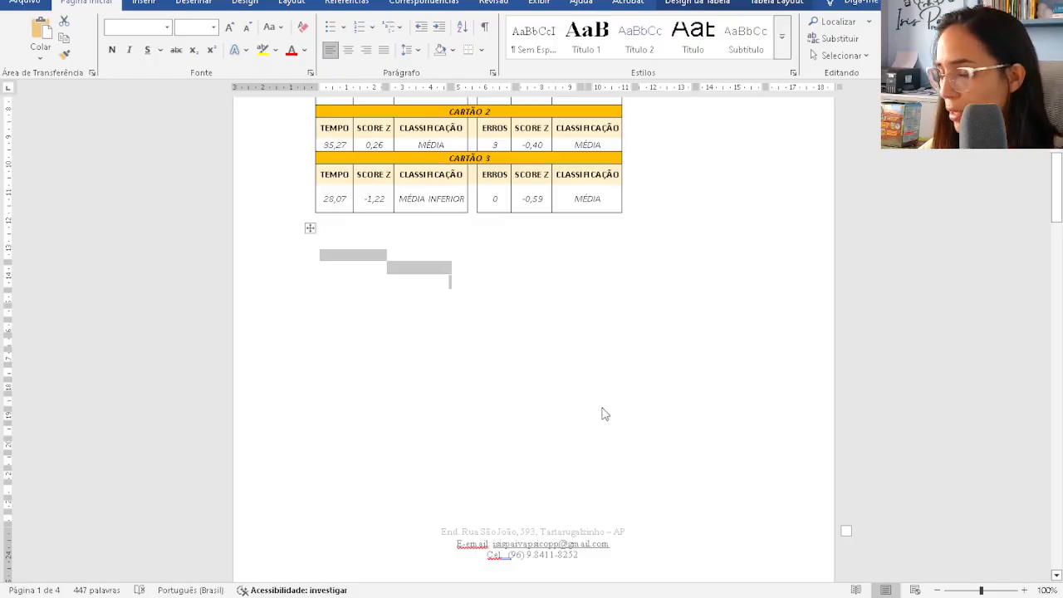
# - Turn on border erasing and click empty cells beside the SCORE Z chart in Excel
pyautogui.click(775, 3)
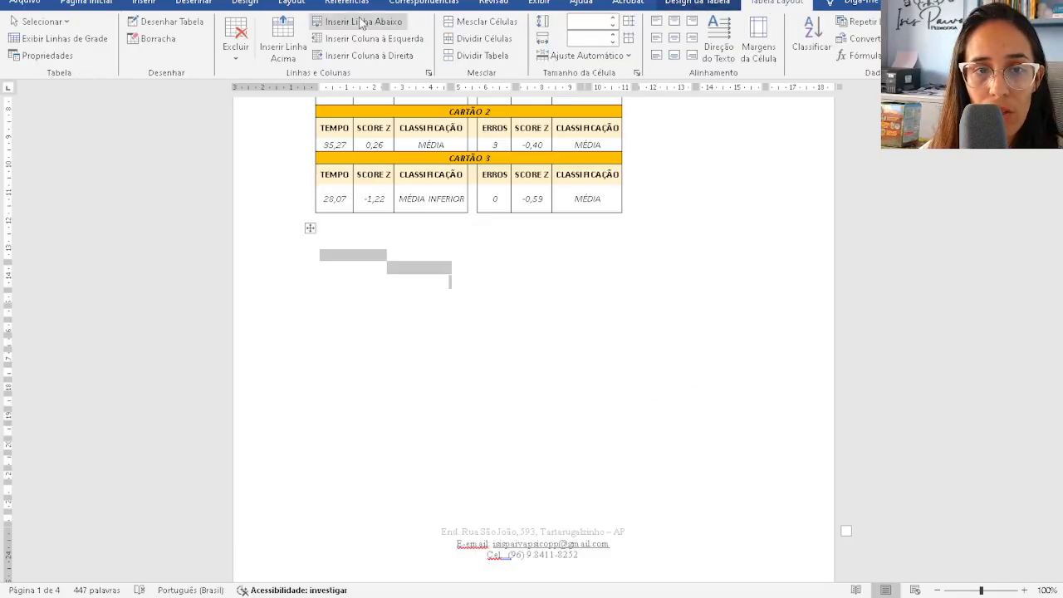
pyautogui.click(154, 39)
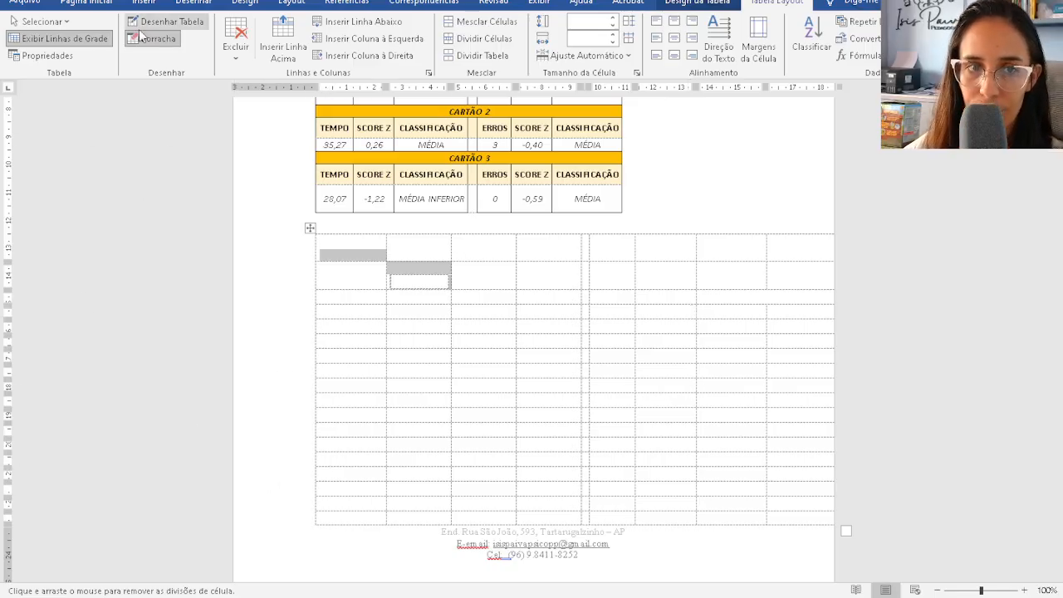
pyautogui.click(677, 573)
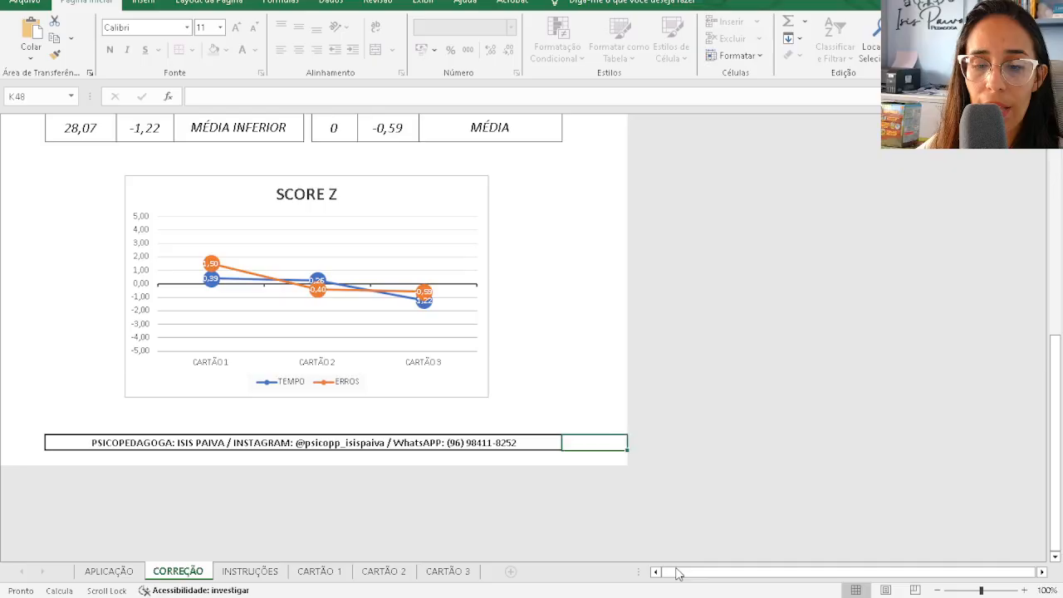
pyautogui.click(553, 307)
pyautogui.click(581, 297)
pyautogui.click(556, 236)
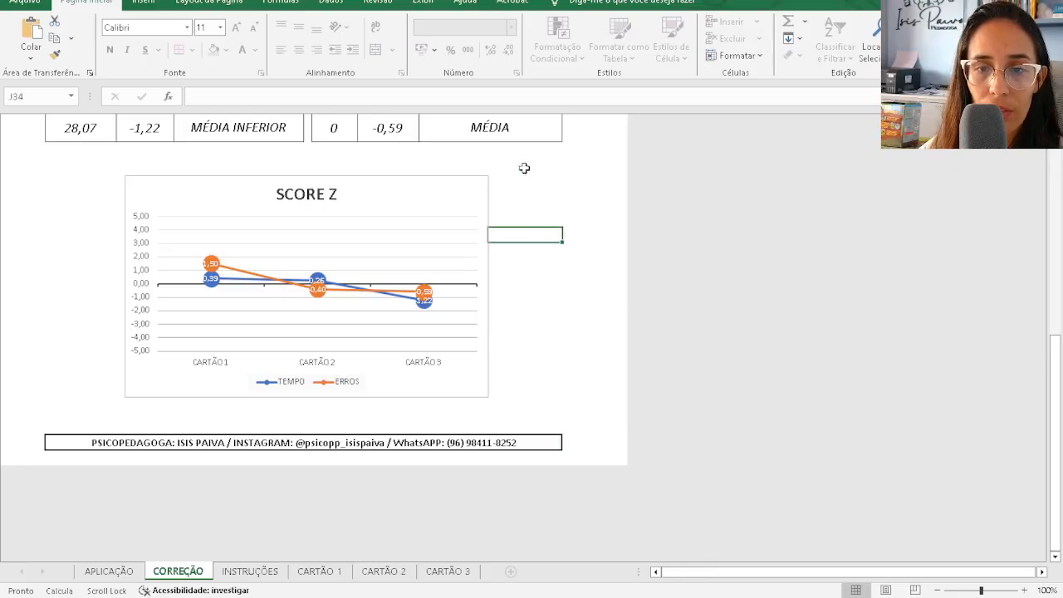
pyautogui.click(527, 160)
pyautogui.click(587, 179)
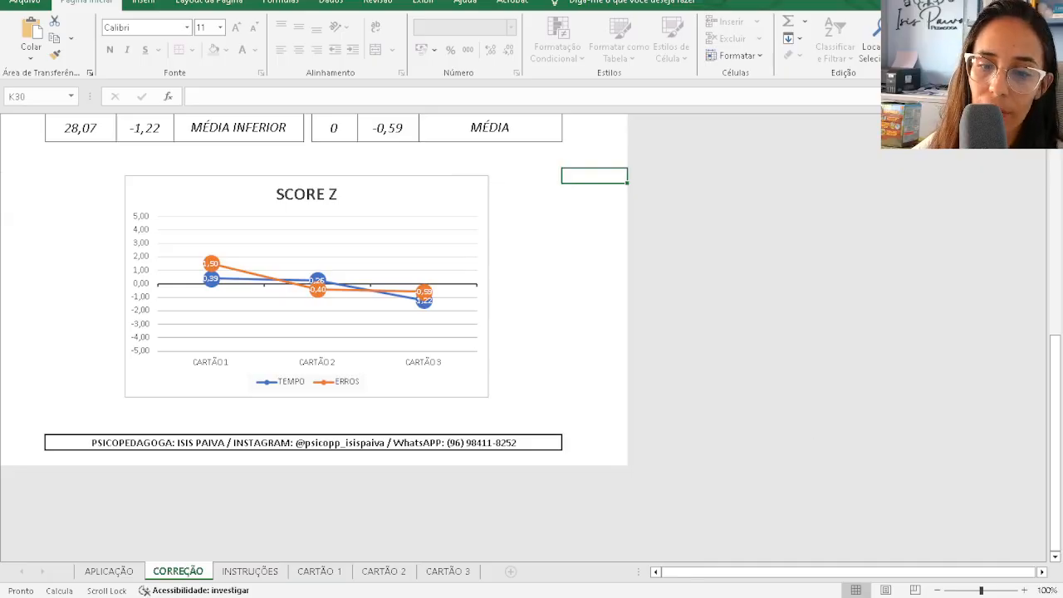
pyautogui.hotkey('alt', 'Tab')
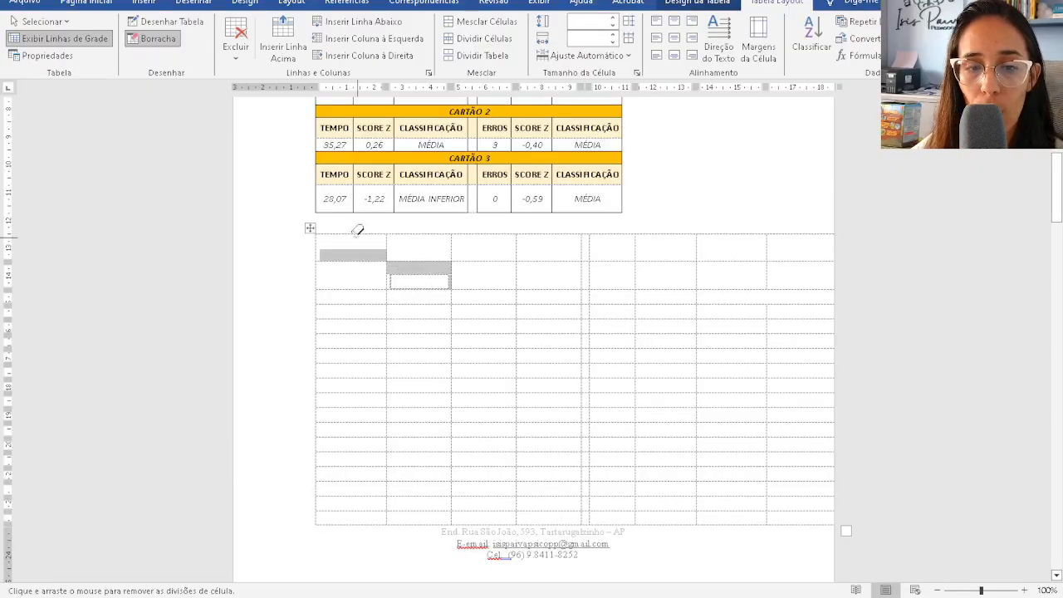
# - Delete the empty leftover table below CARTÃO 3, bringing the report to 3 pages
pyautogui.click(158, 38)
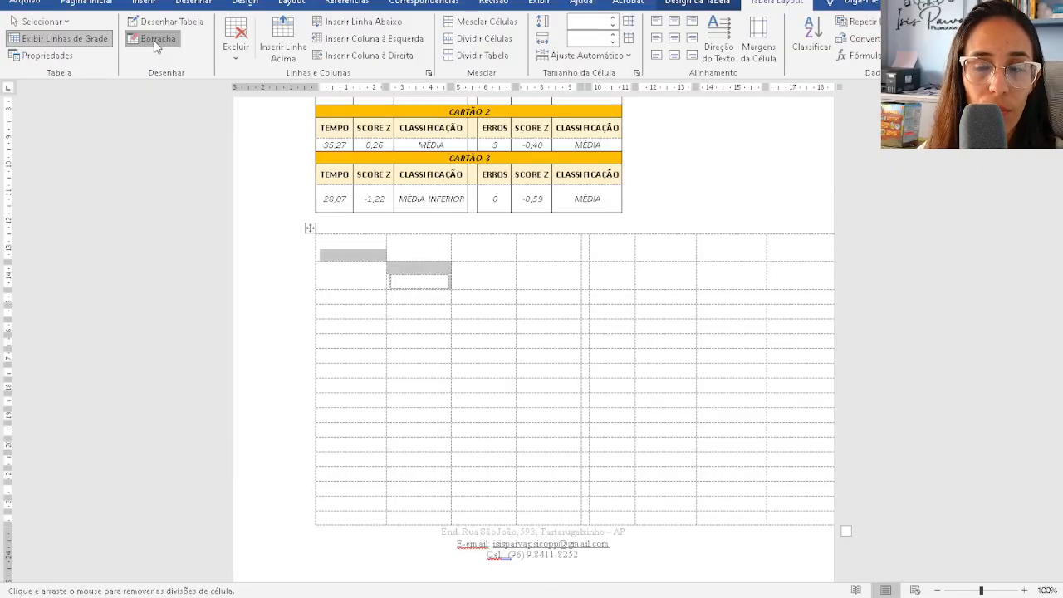
pyautogui.click(58, 38)
pyautogui.click(478, 279)
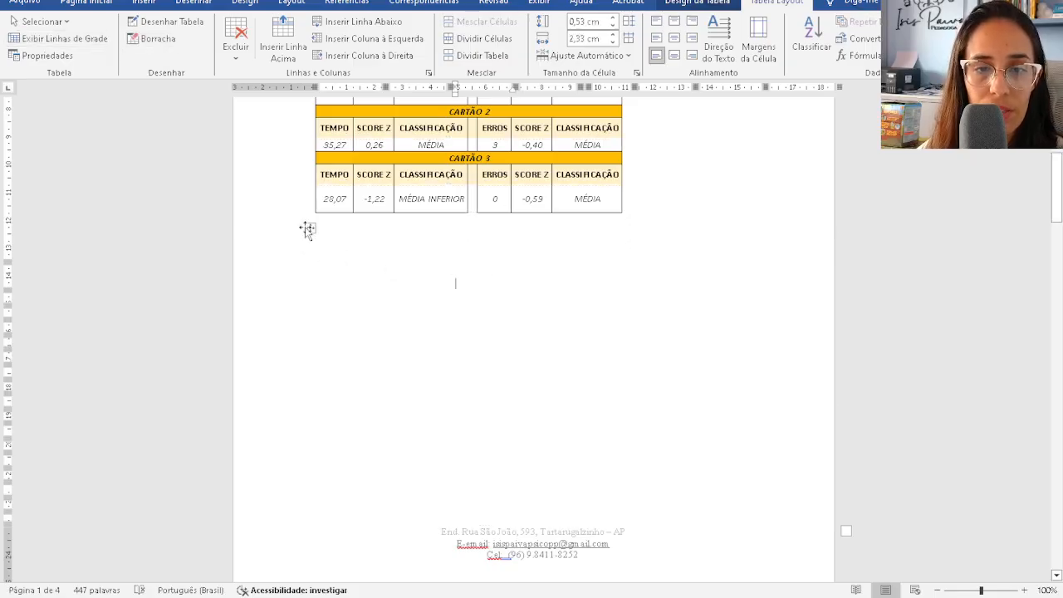
pyautogui.click(308, 230)
pyautogui.click(308, 228)
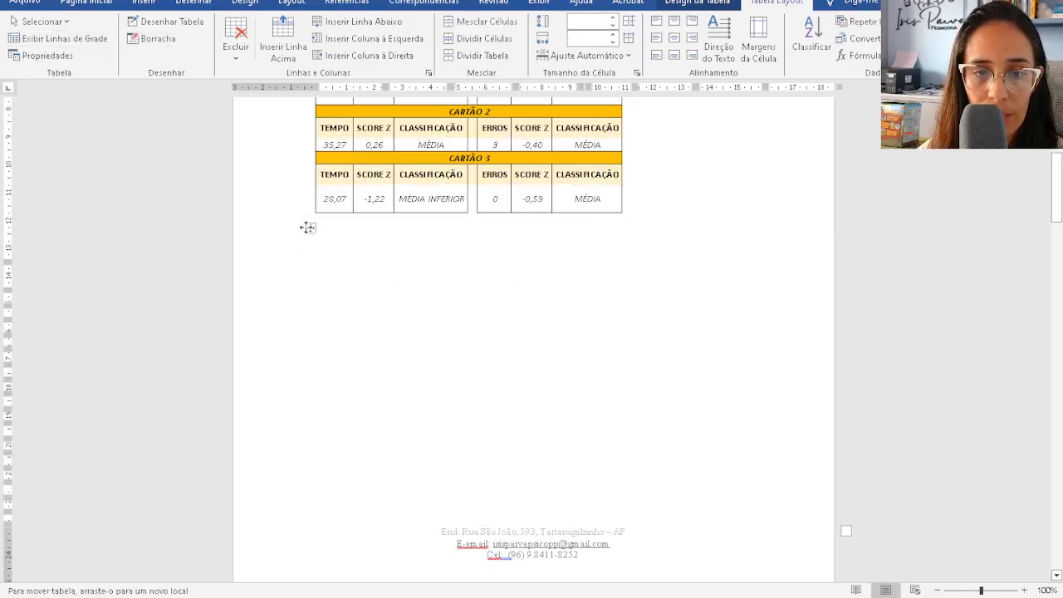
pyautogui.rightClick(307, 227)
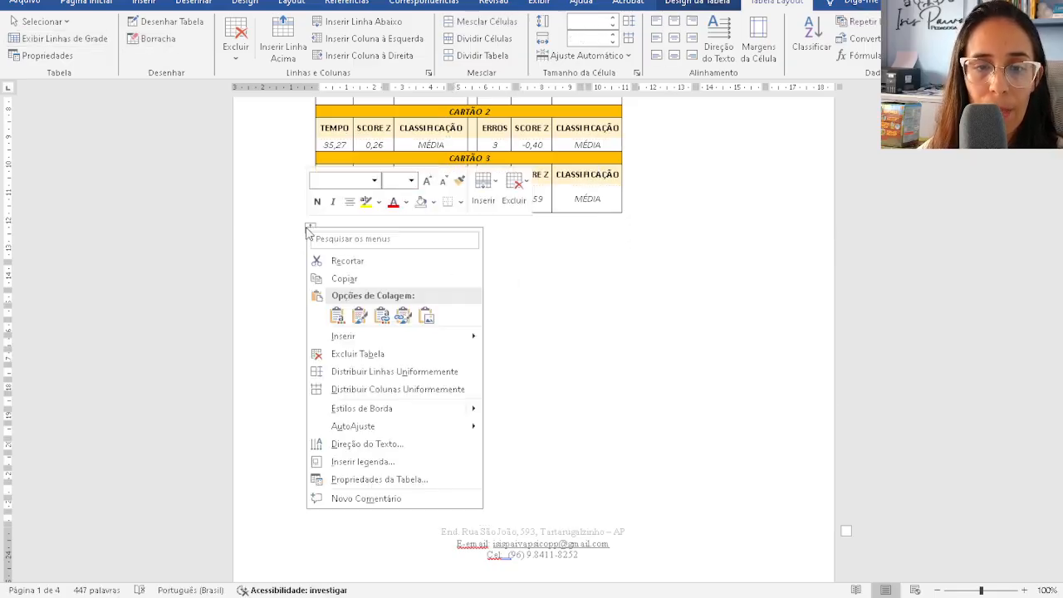
pyautogui.click(362, 354)
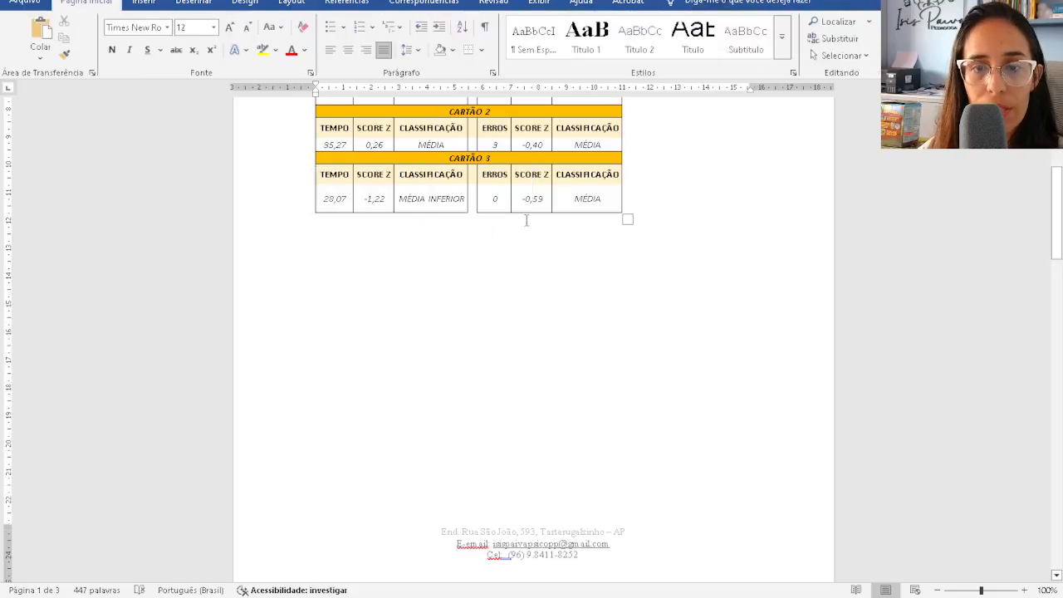
# - Re-enable the Borracha eraser from inside the CARTÃO 3 table
pyautogui.click(503, 201)
pyautogui.click(778, 4)
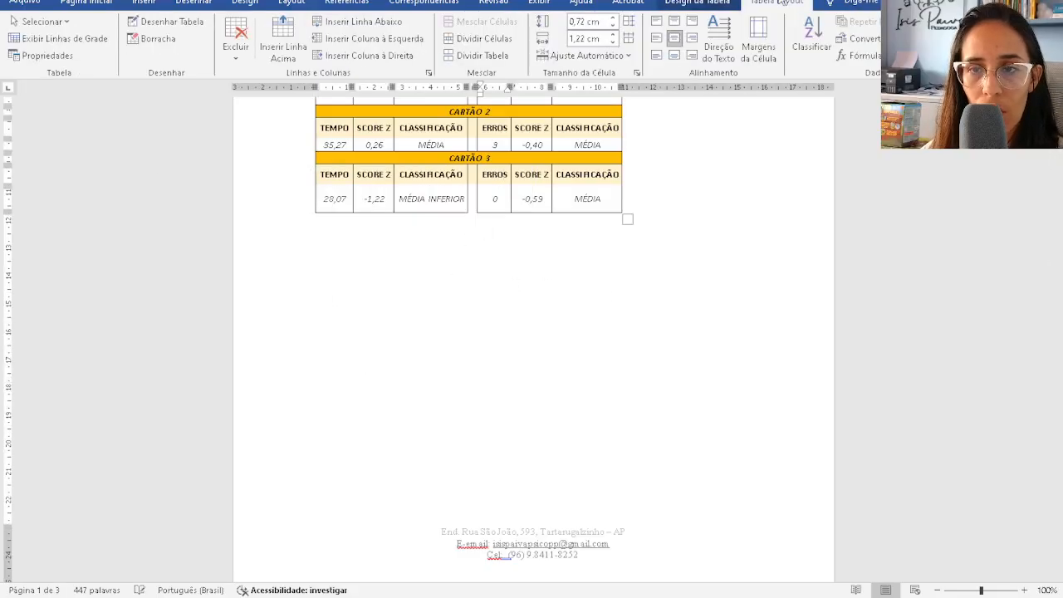
pyautogui.click(151, 38)
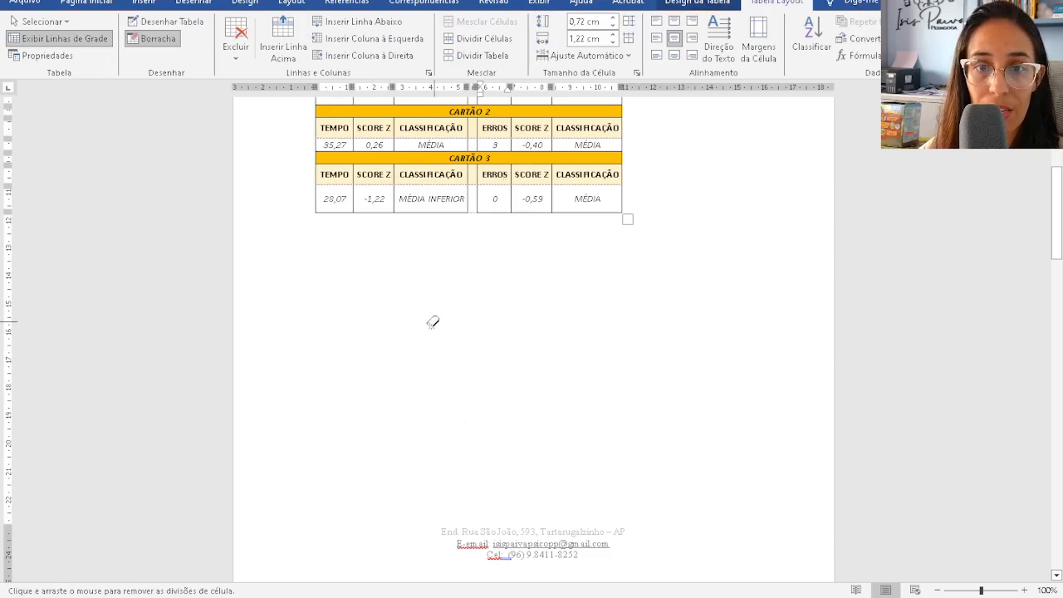
# - Move the SCORE Z chart below the tables with Square wrapping and a fixed page position, slightly smaller
pyautogui.click(151, 38)
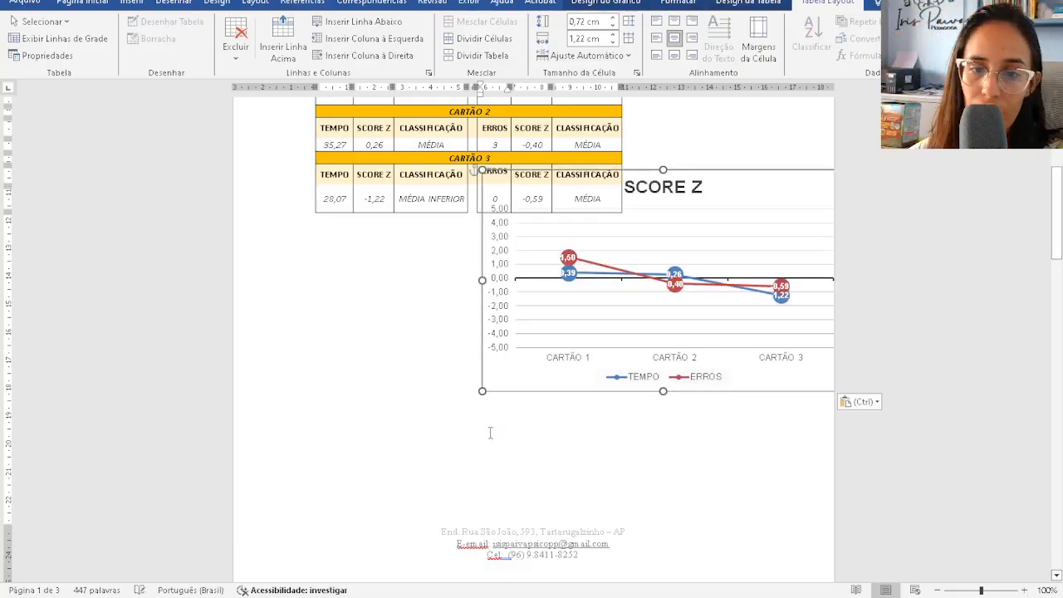
pyautogui.moveTo(775, 174); pyautogui.dragTo(662, 235)
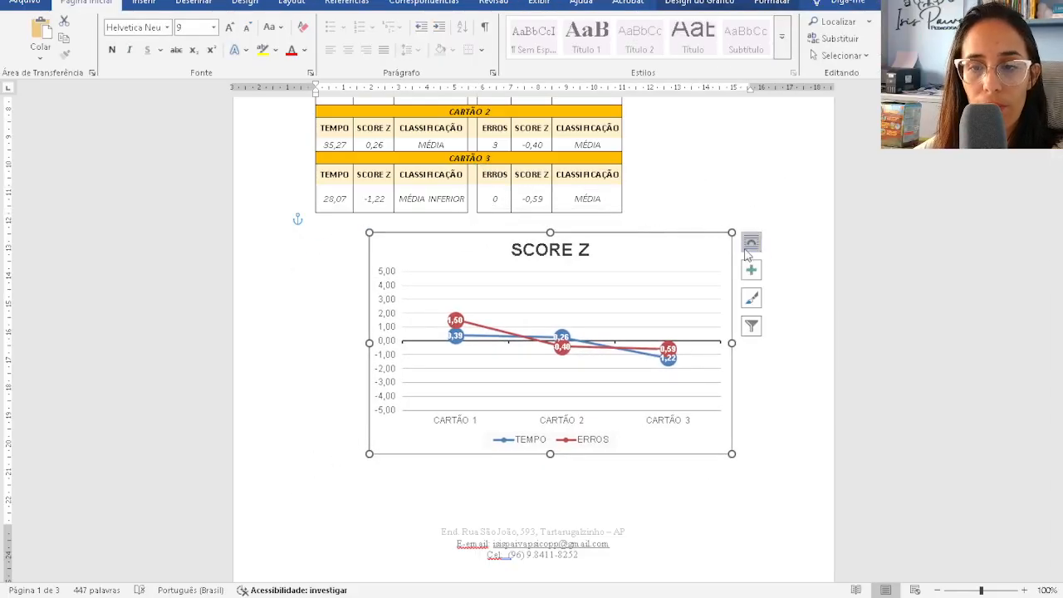
pyautogui.click(751, 242)
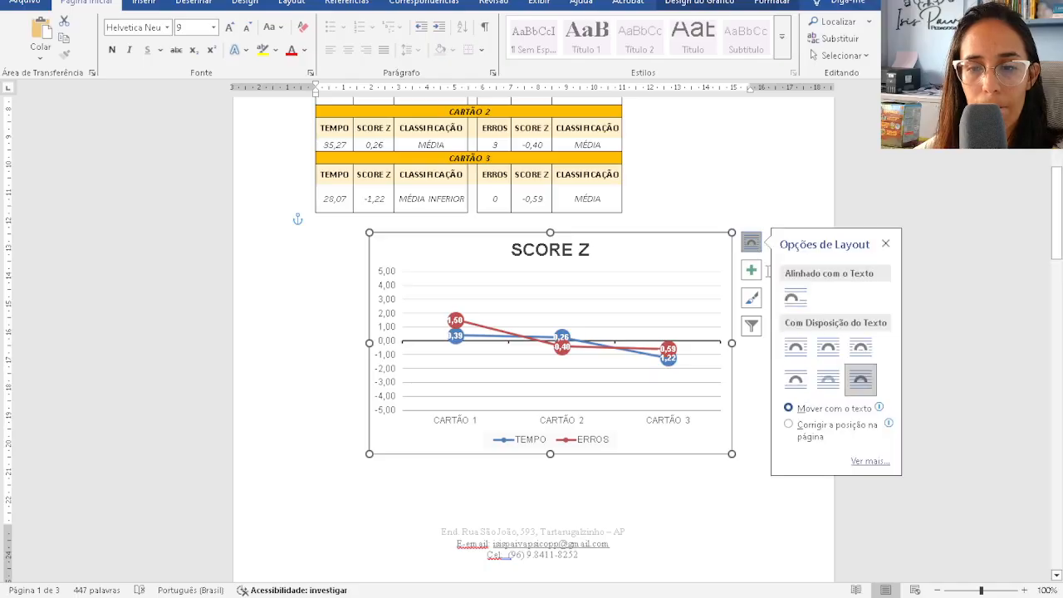
pyautogui.click(829, 348)
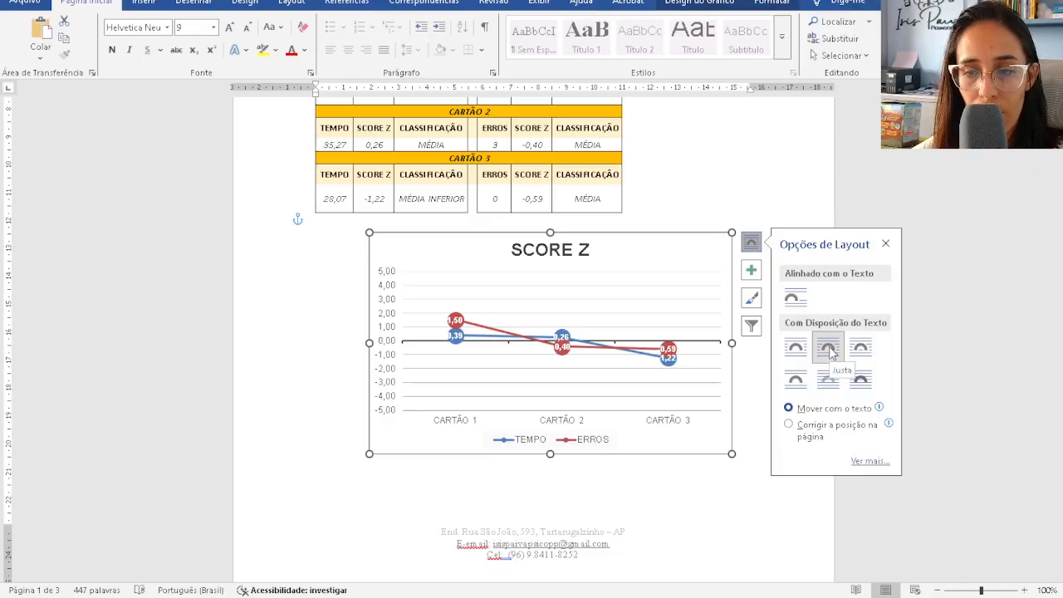
pyautogui.click(788, 425)
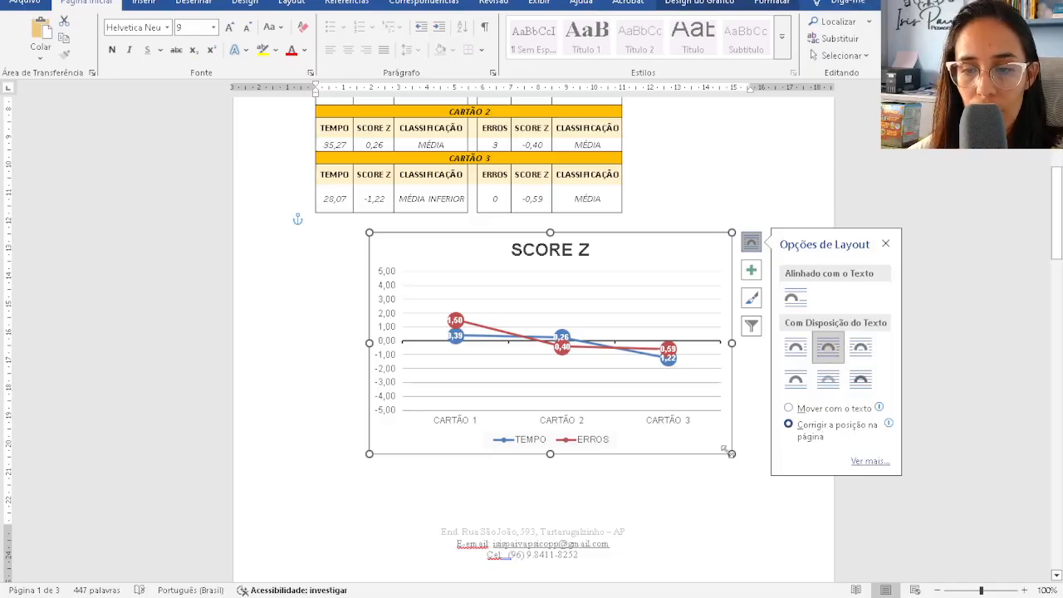
pyautogui.moveTo(723, 449); pyautogui.dragTo(792, 522)
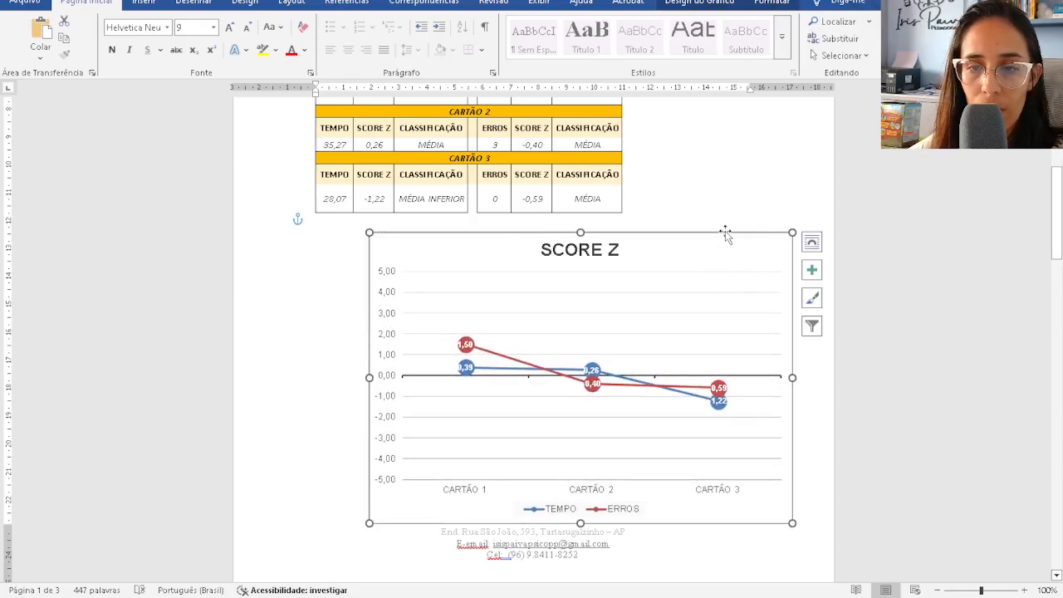
# - Reposition the chart back under the CARTÃO 3 table and shrink it further
pyautogui.moveTo(725, 235); pyautogui.dragTo(753, 147)
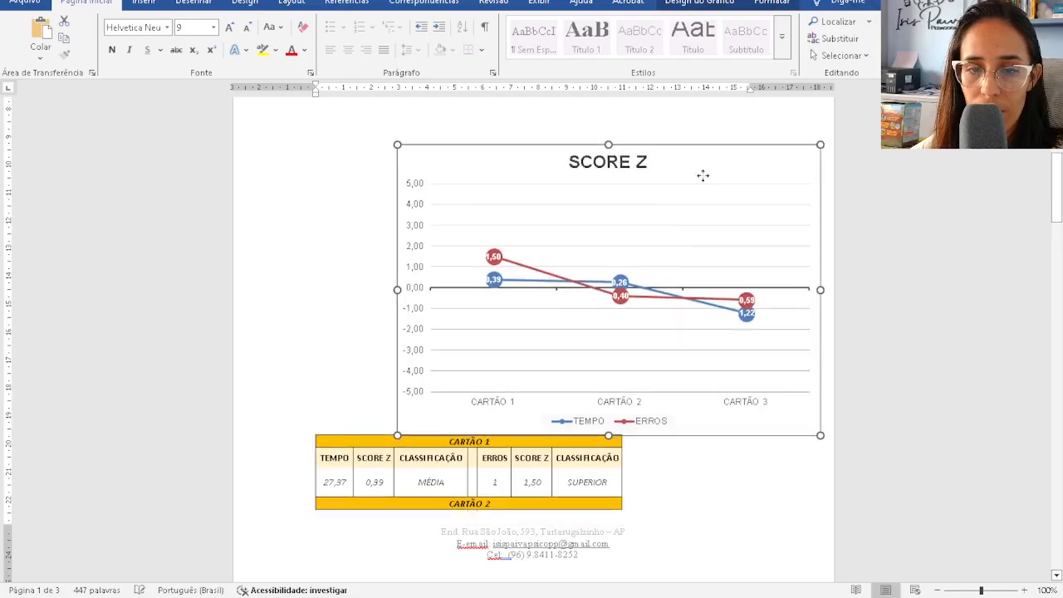
pyautogui.moveTo(703, 175); pyautogui.dragTo(700, 229)
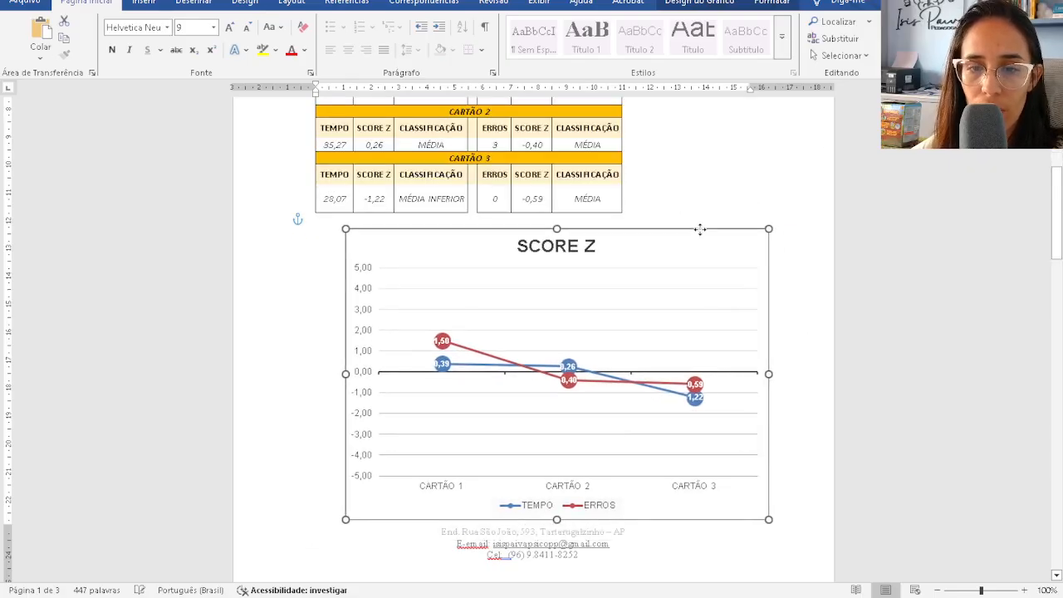
pyautogui.moveTo(769, 520); pyautogui.dragTo(687, 444)
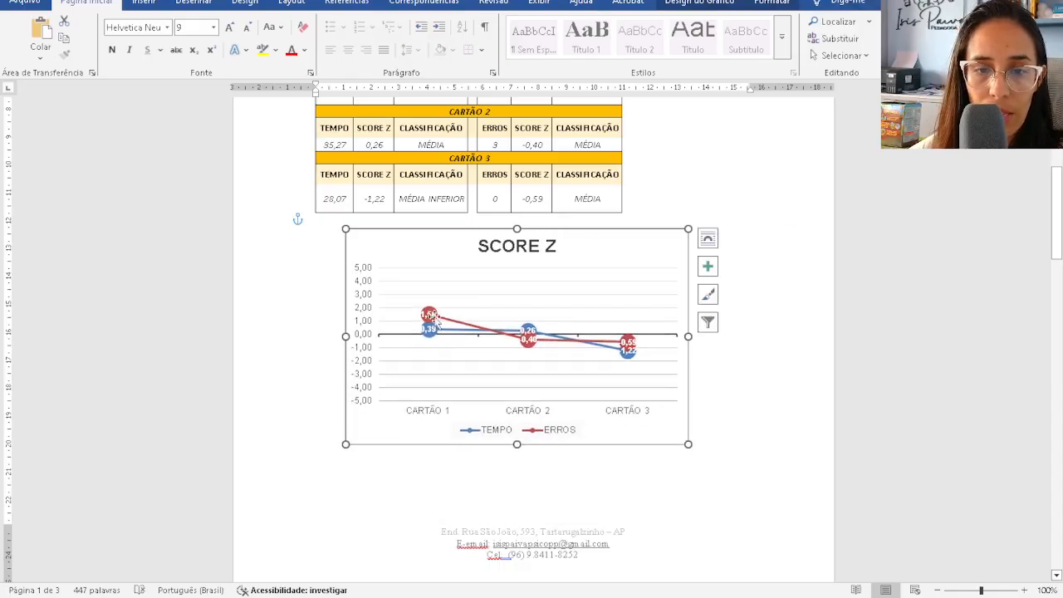
pyautogui.click(698, 5)
# - Try chart styles and quick layouts, settling on a light style with title, top legend and data labels
pyautogui.click(548, 50)
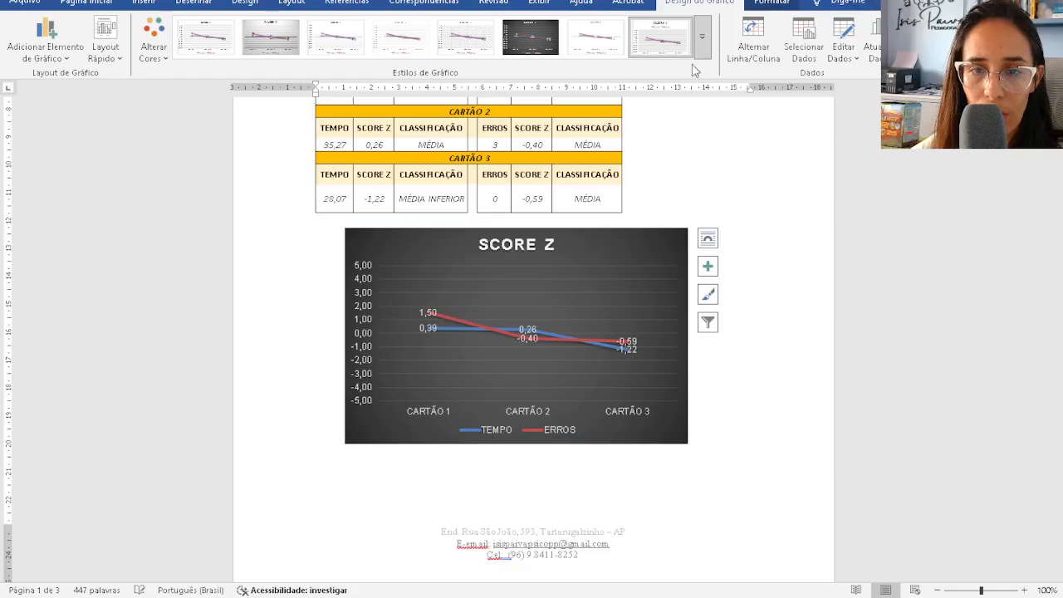
pyautogui.click(701, 36)
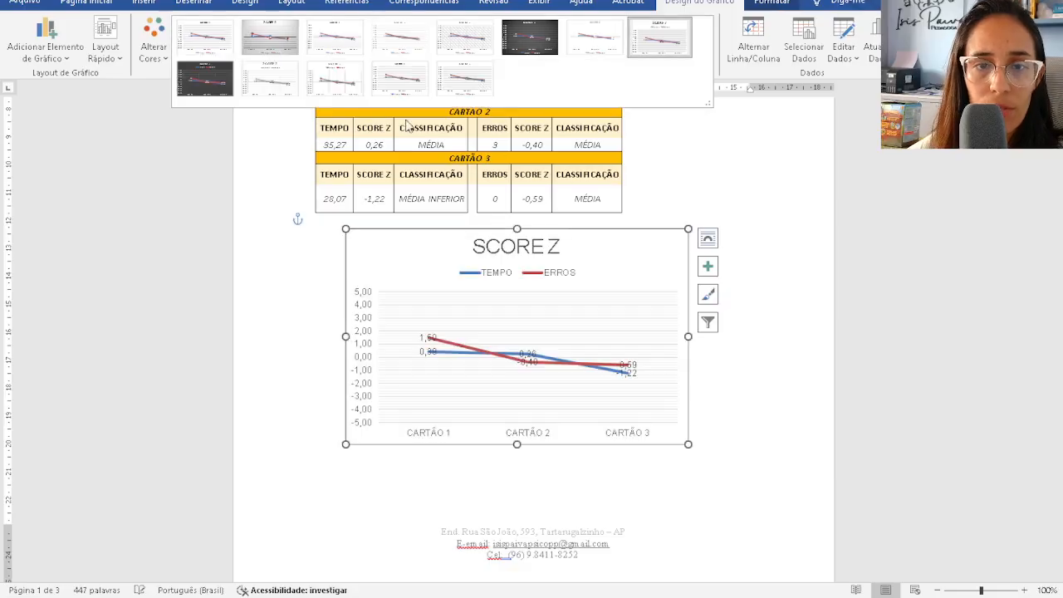
pyautogui.click(68, 55)
pyautogui.click(91, 57)
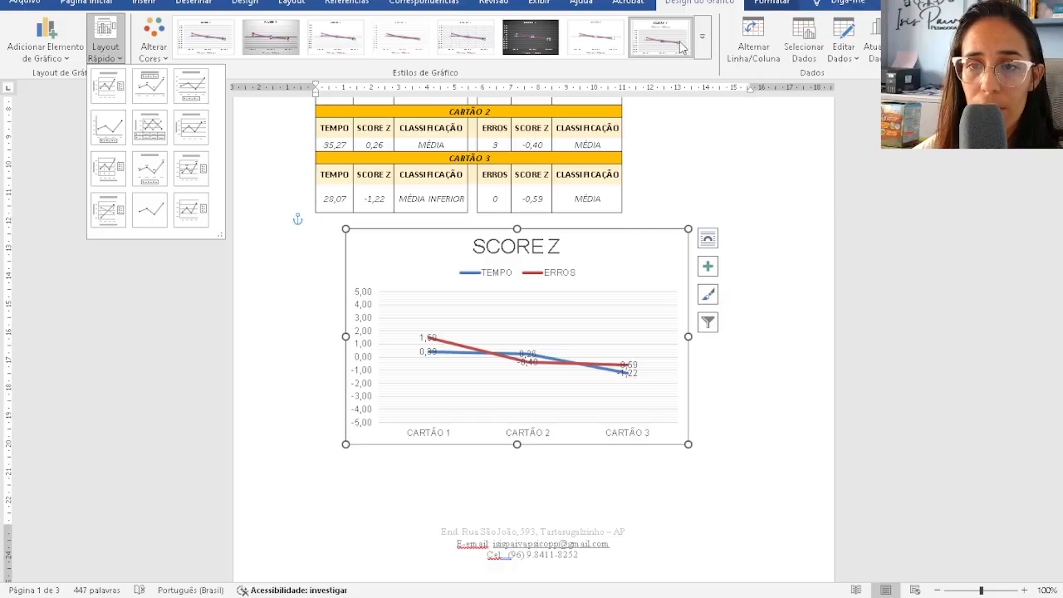
pyautogui.click(704, 47)
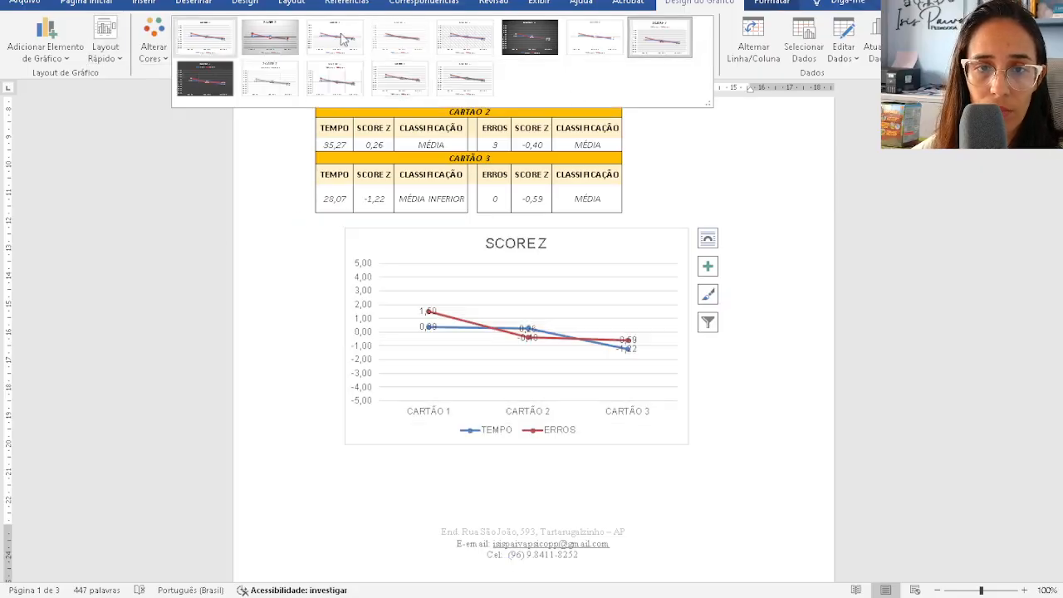
pyautogui.click(762, 222)
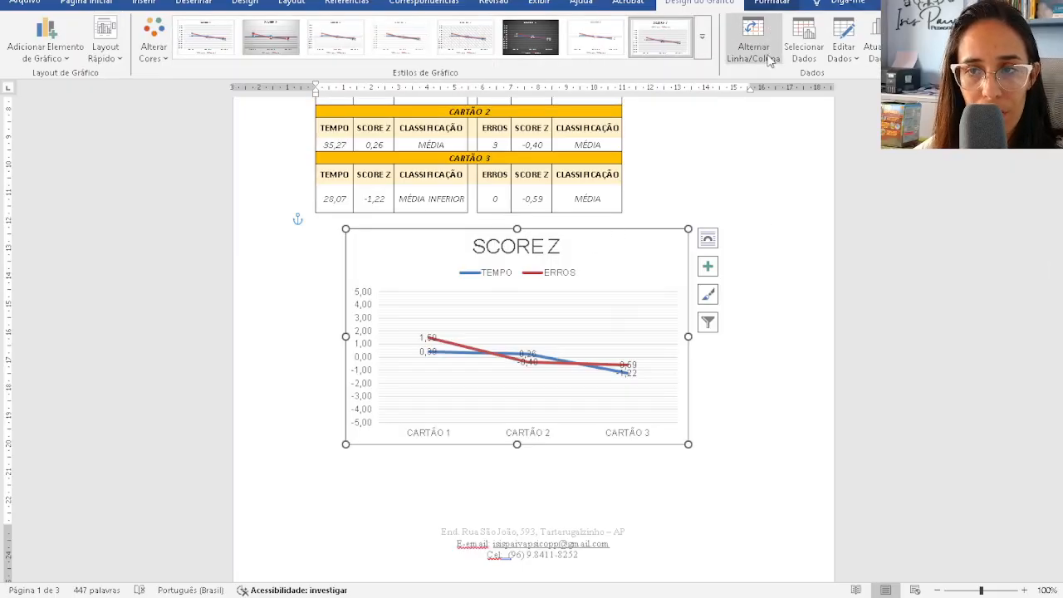
pyautogui.click(927, 39)
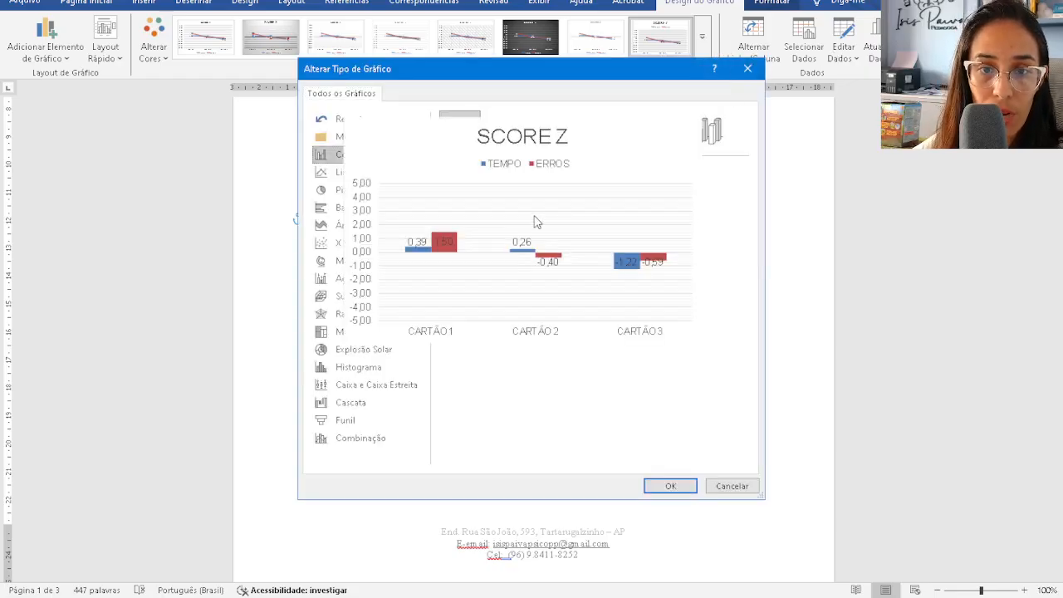
# - Convert the chart to clustered columns with a dark style, trying green, blue-red and light blue bars
pyautogui.click(668, 486)
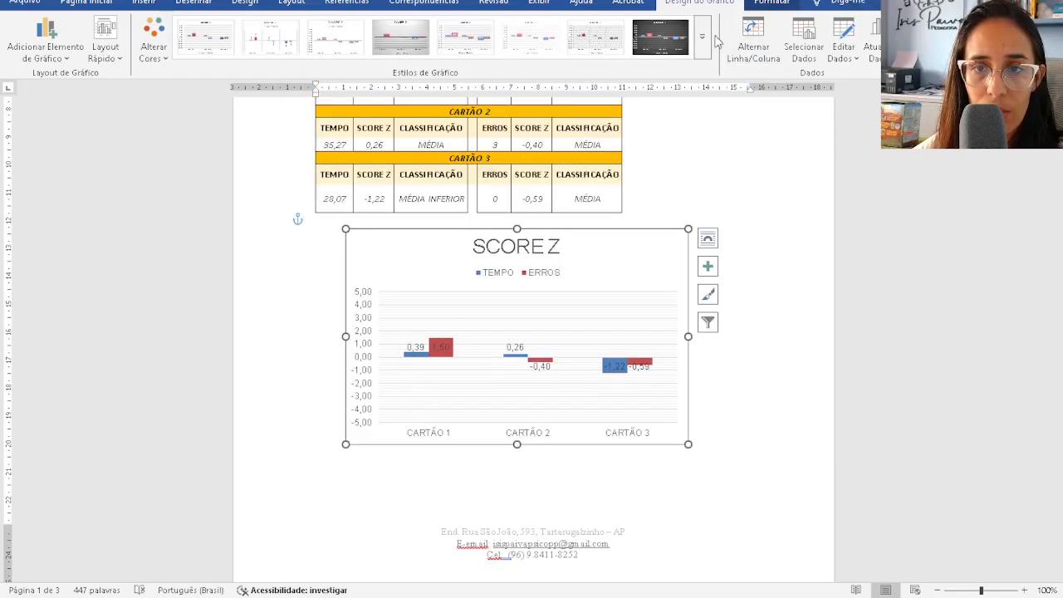
pyautogui.click(677, 43)
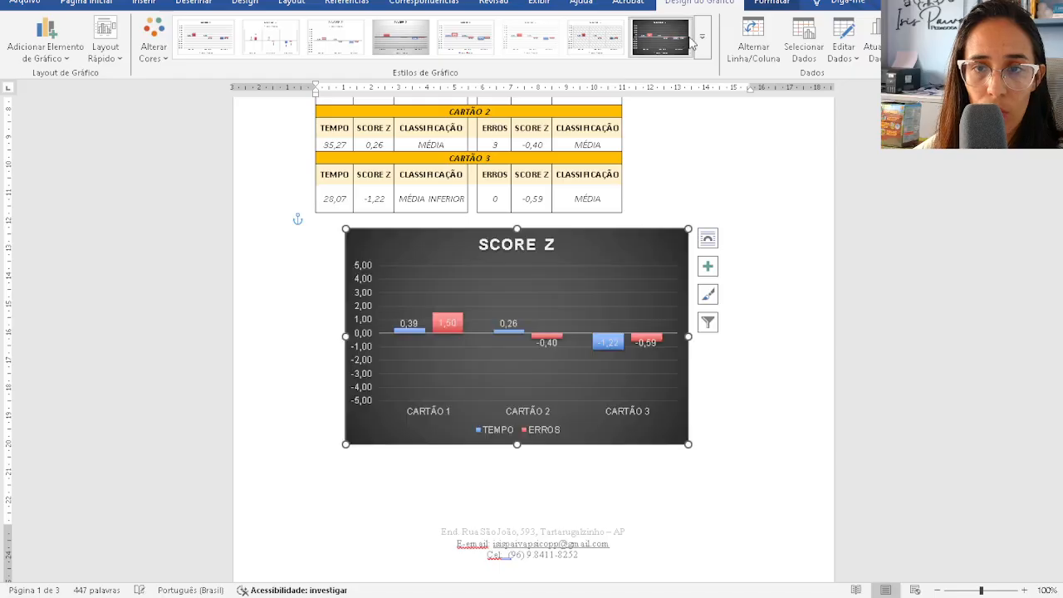
pyautogui.click(170, 65)
pyautogui.click(214, 252)
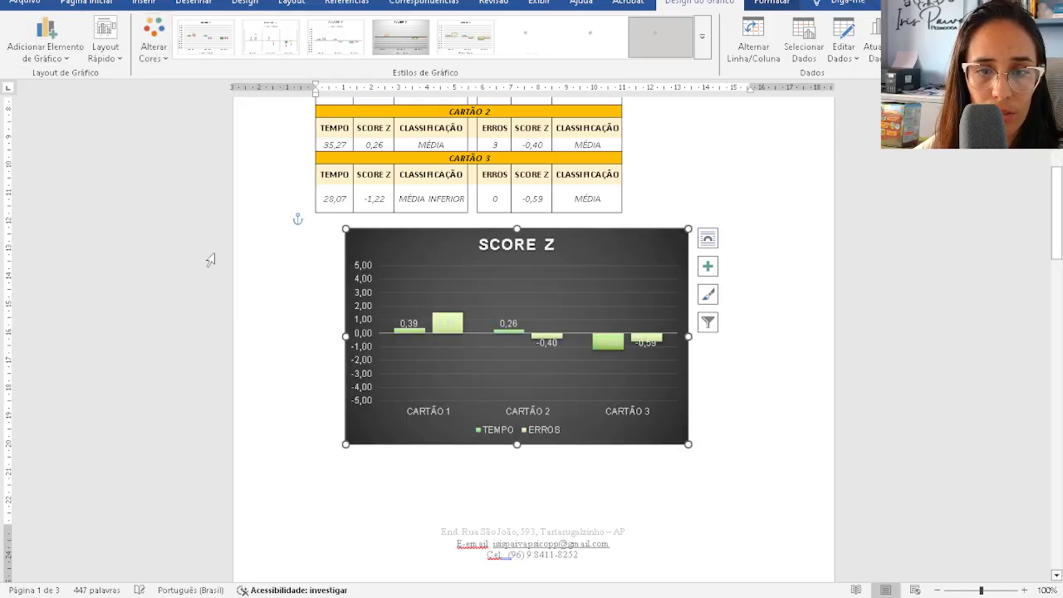
pyautogui.click(153, 37)
pyautogui.click(181, 100)
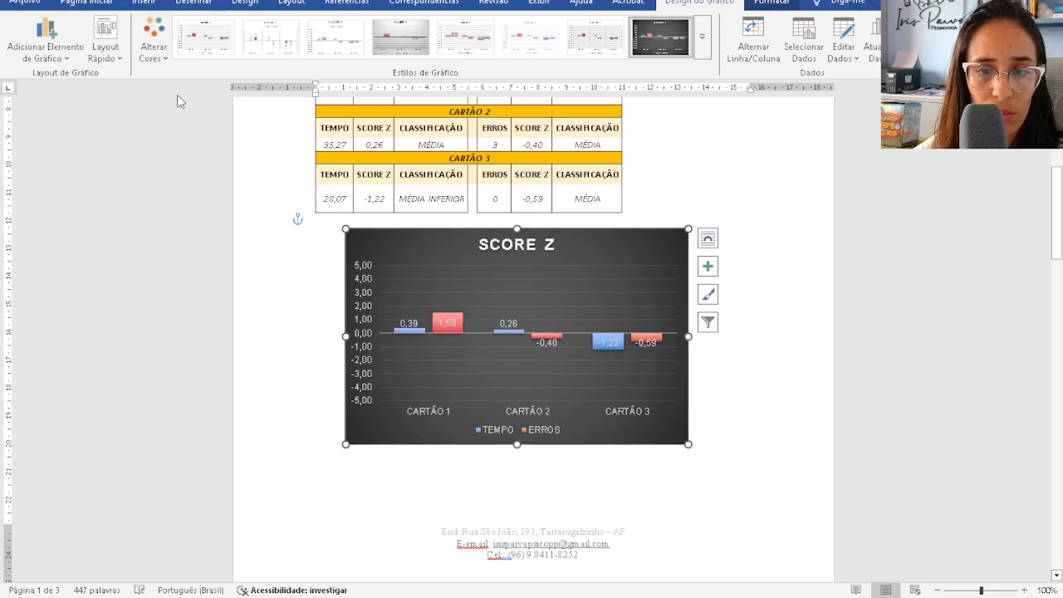
pyautogui.click(155, 25)
pyautogui.click(219, 294)
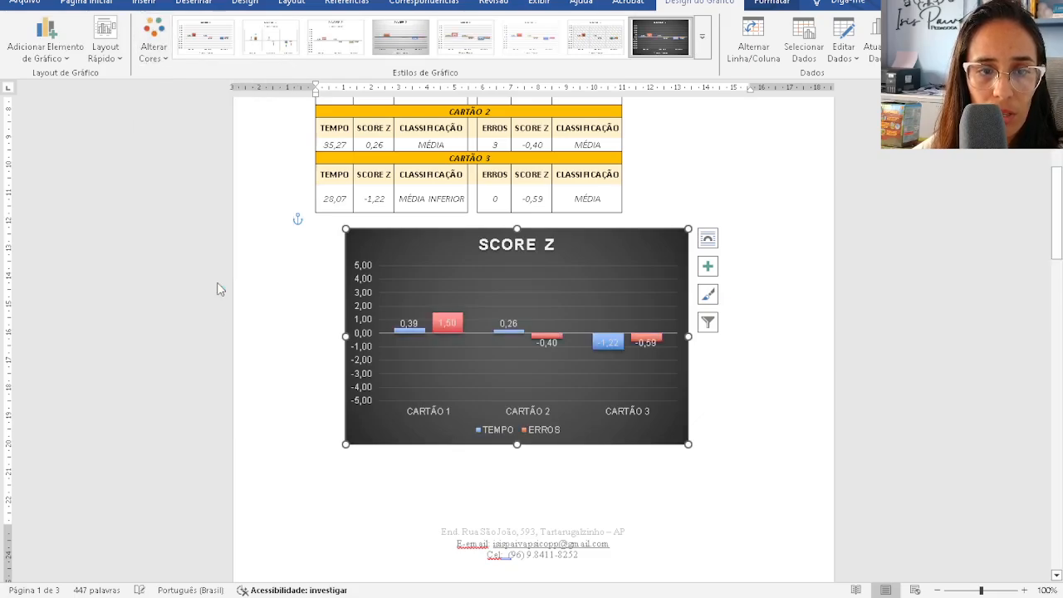
# - Switch to a white chart style with orange and light blue bars
pyautogui.click(465, 37)
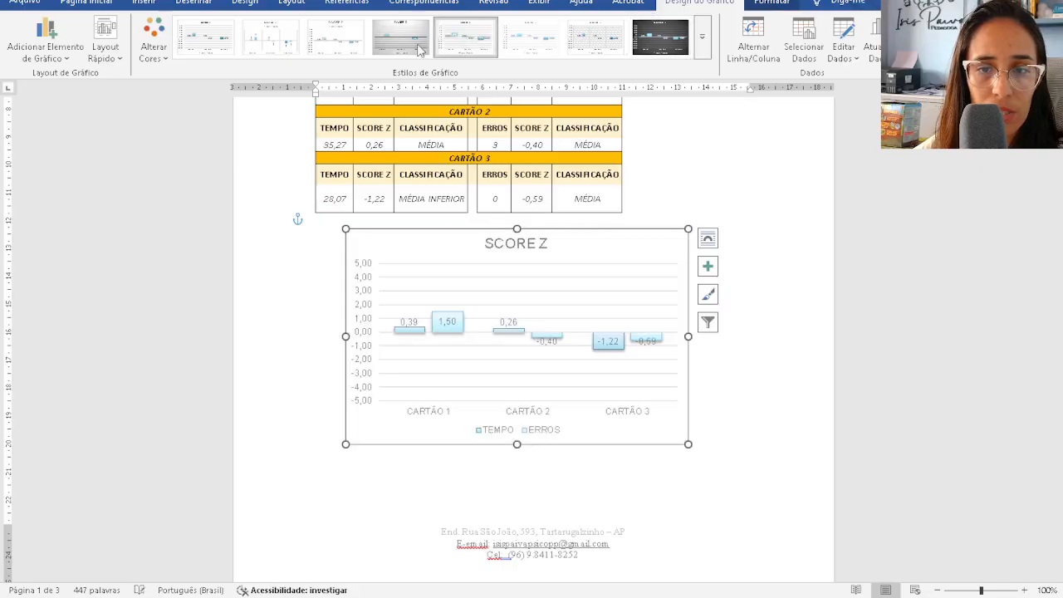
pyautogui.click(156, 41)
pyautogui.click(184, 163)
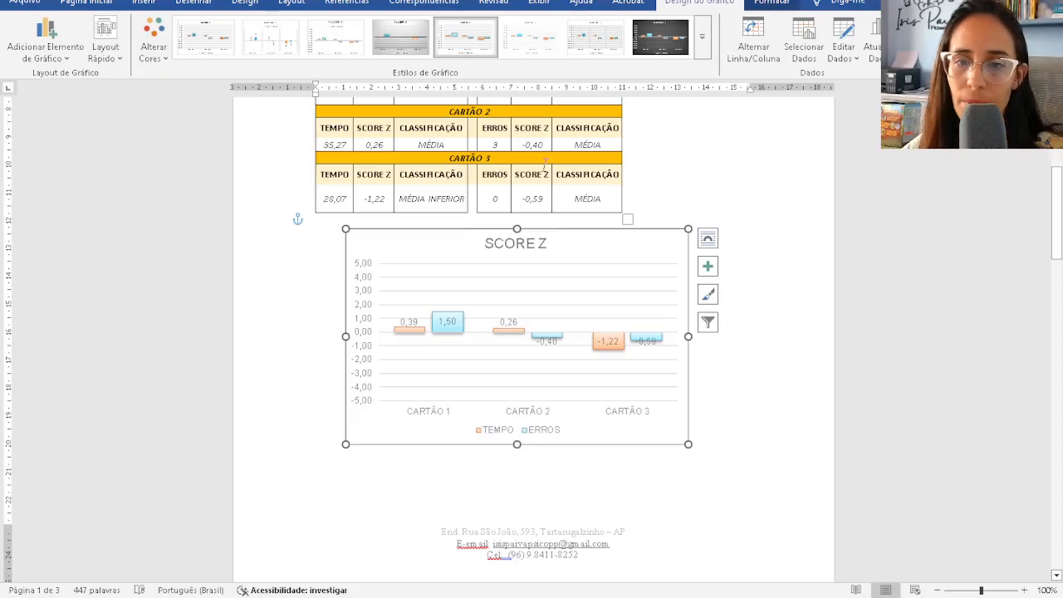
# - Make the TEMPO and ERROS data labels bold and enlarge the ERROS label font
pyautogui.click(407, 321)
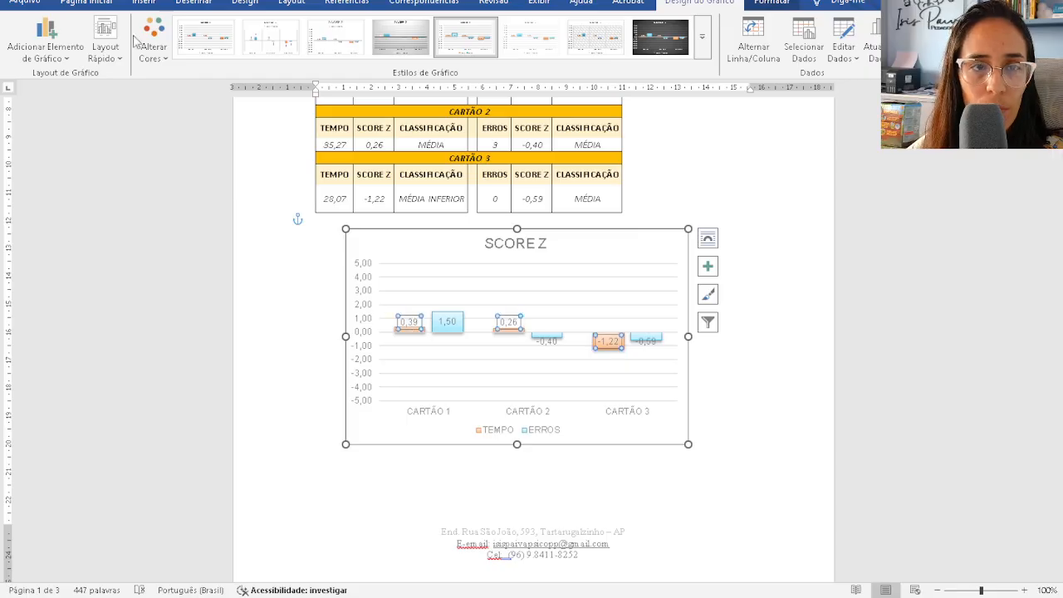
pyautogui.click(88, 4)
pyautogui.click(111, 49)
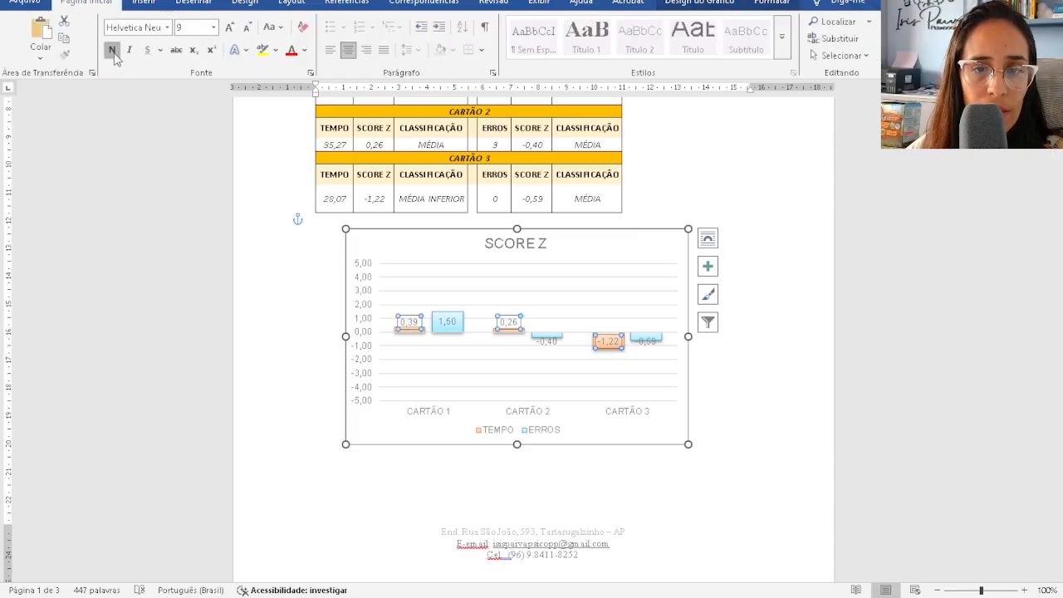
pyautogui.click(444, 322)
pyautogui.click(111, 48)
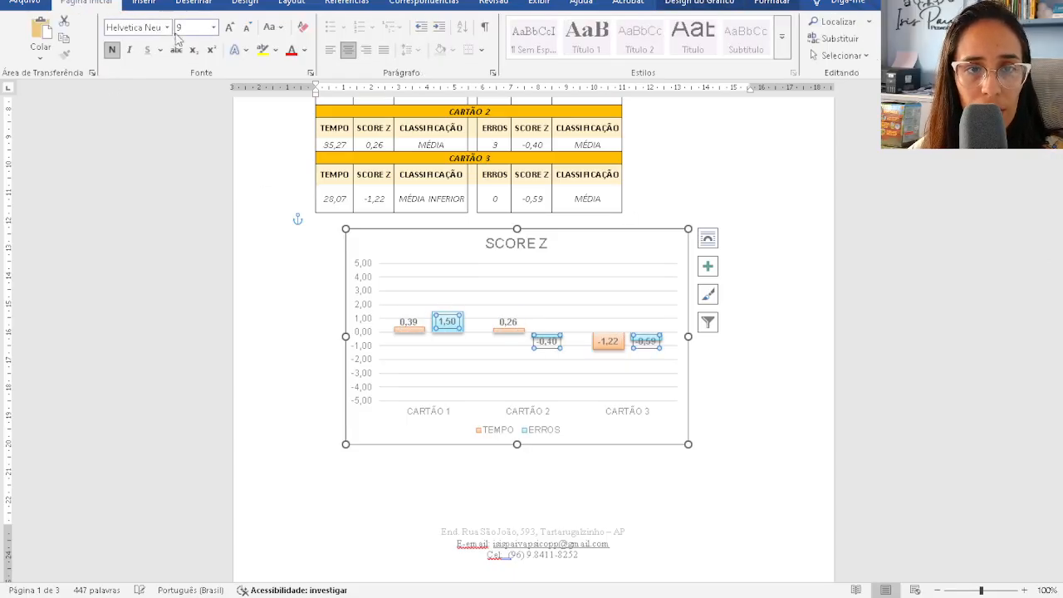
pyautogui.write('11')
pyautogui.press('Return')
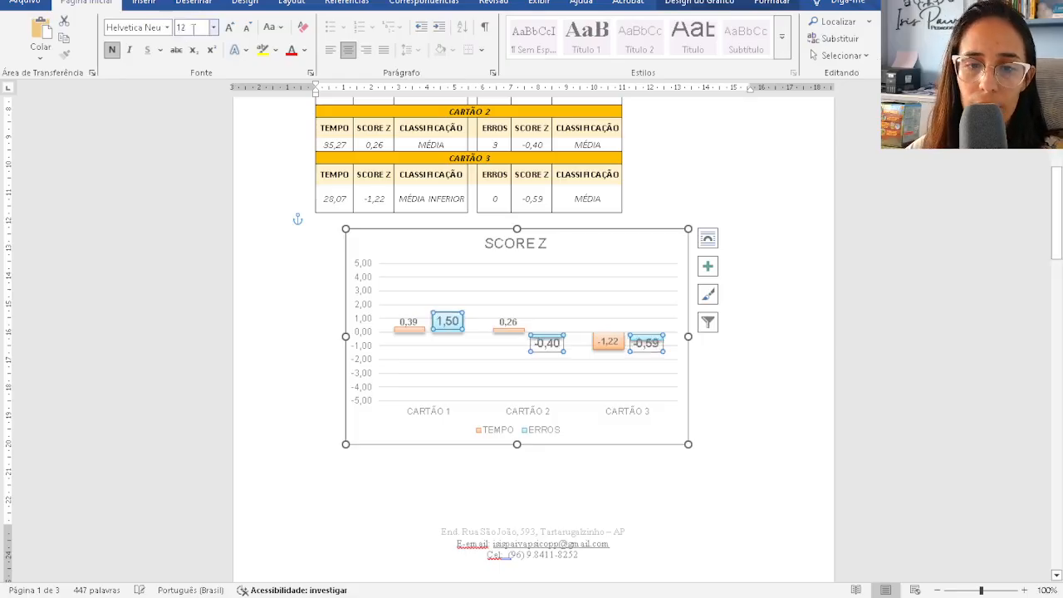
pyautogui.click(756, 383)
# - Delete the entire TESTE DE TRILHAS section from the report
pyautogui.scroll(3, 658, 336)
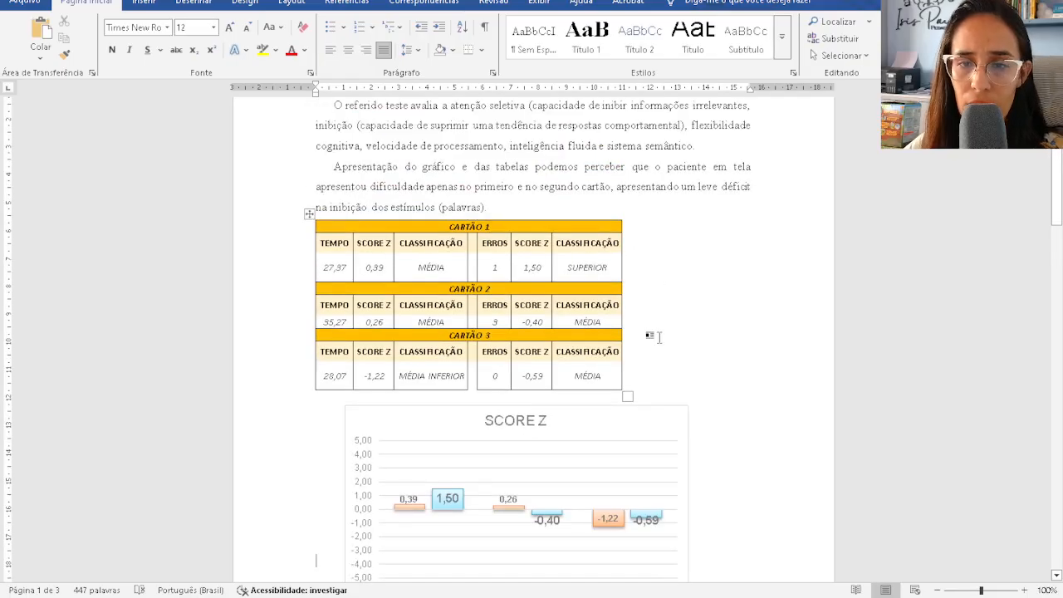
pyautogui.scroll(-12, 621, 353)
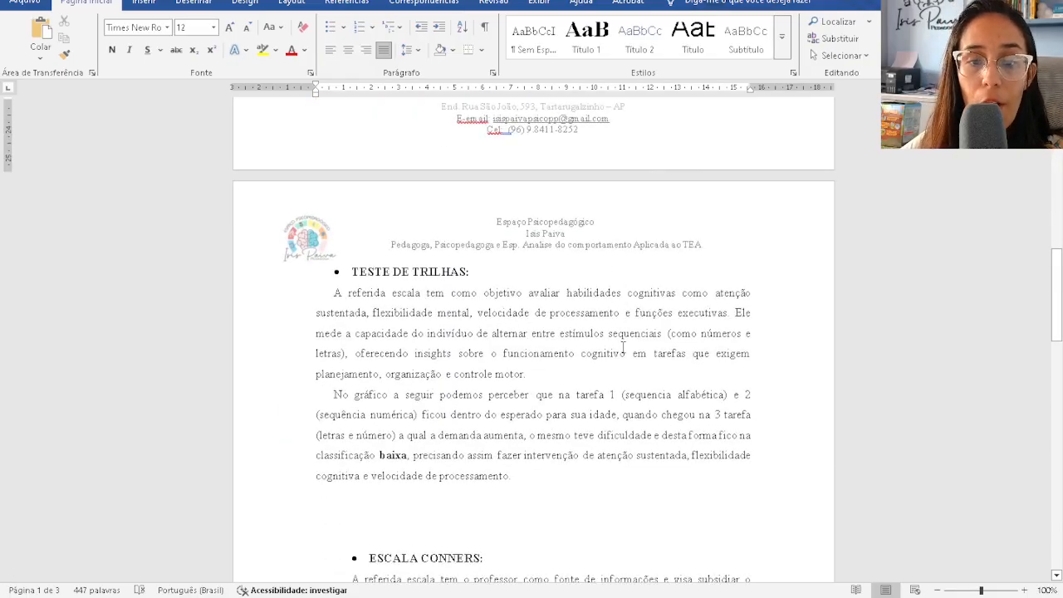
pyautogui.scroll(-1, 492, 411)
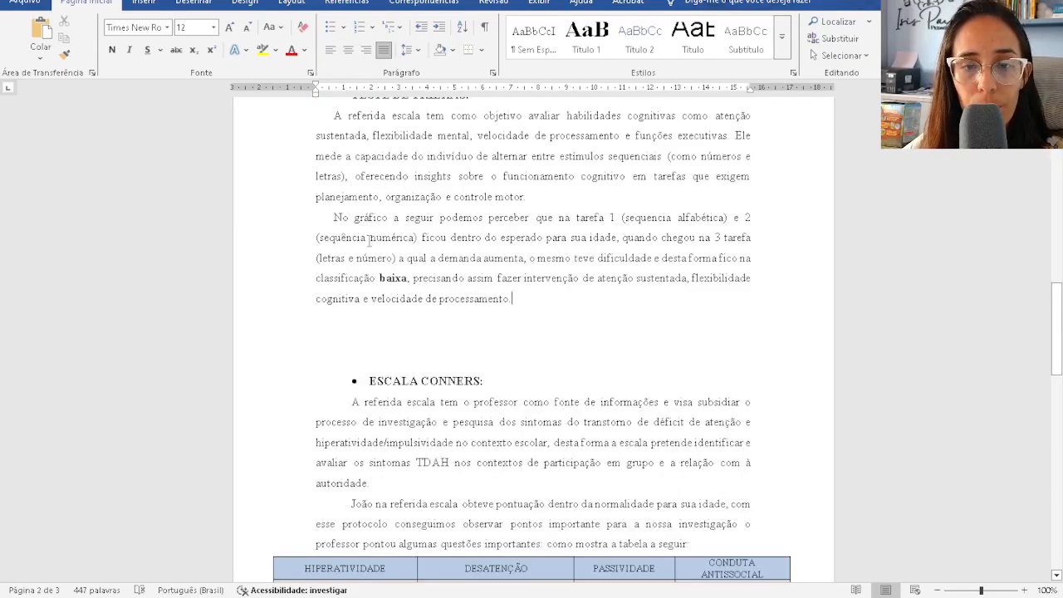
pyautogui.moveTo(513, 298); pyautogui.dragTo(301, 175)
pyautogui.press('Delete')
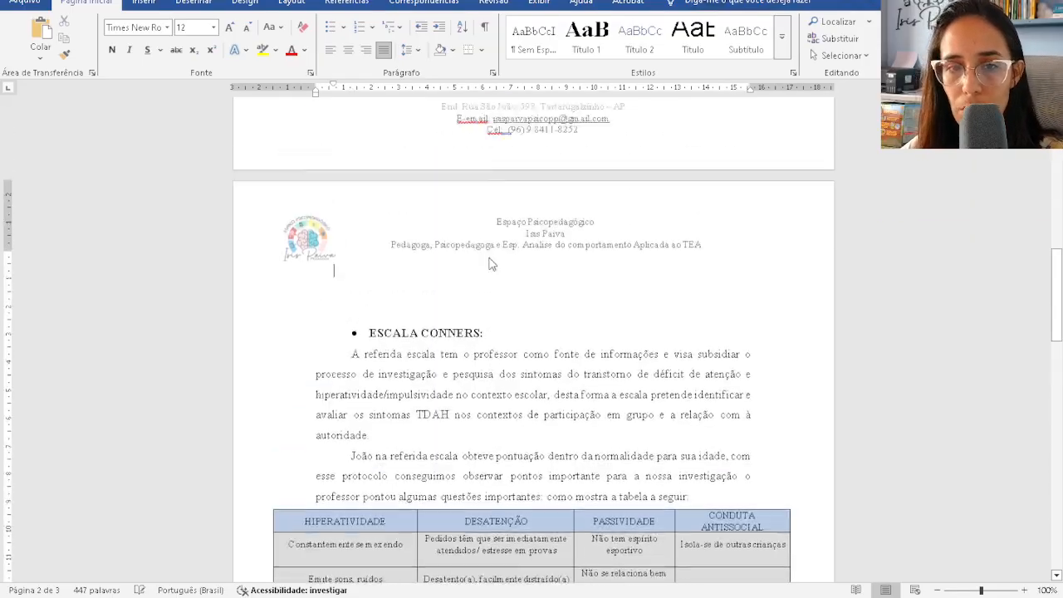
# - Remove the empty lines left above the TDE II heading
pyautogui.scroll(3, 488, 264)
pyautogui.scroll(2, 461, 239)
pyautogui.scroll(2, 627, 219)
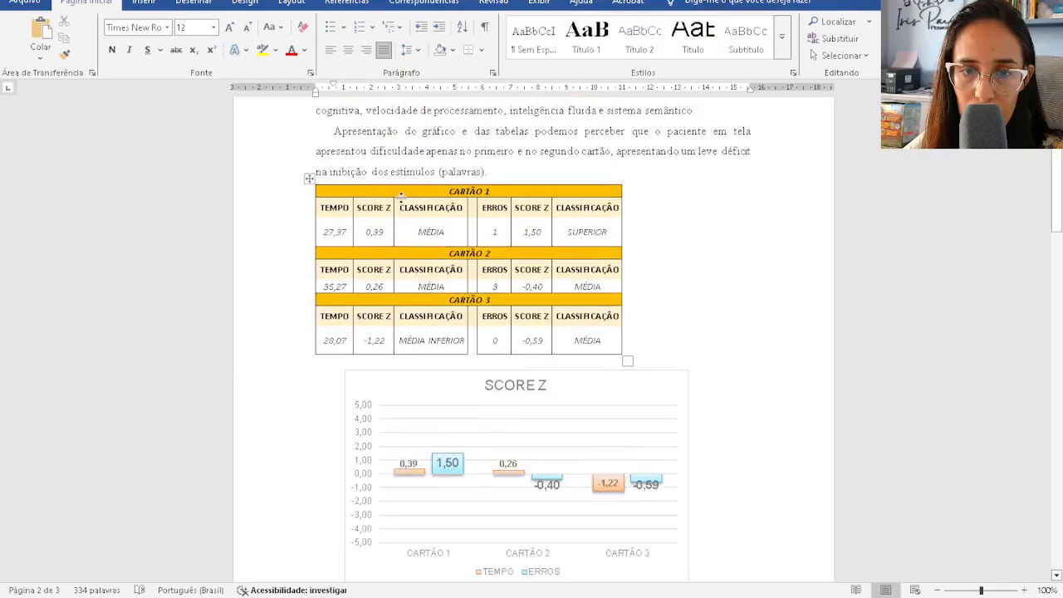
pyautogui.scroll(-15, 435, 249)
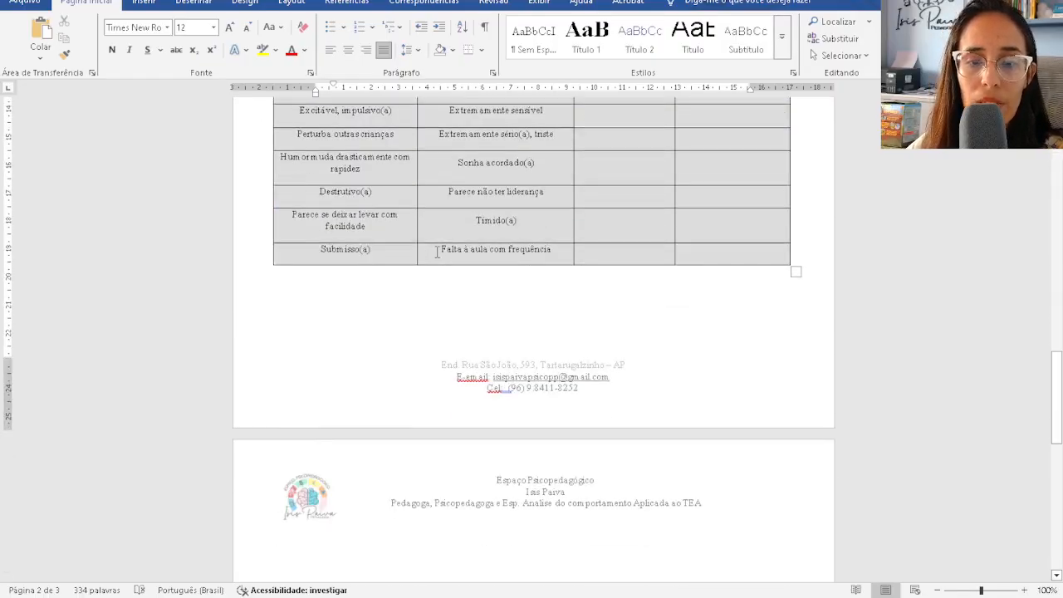
pyautogui.scroll(-10, 435, 251)
pyautogui.click(461, 152)
pyautogui.scroll(3, 463, 154)
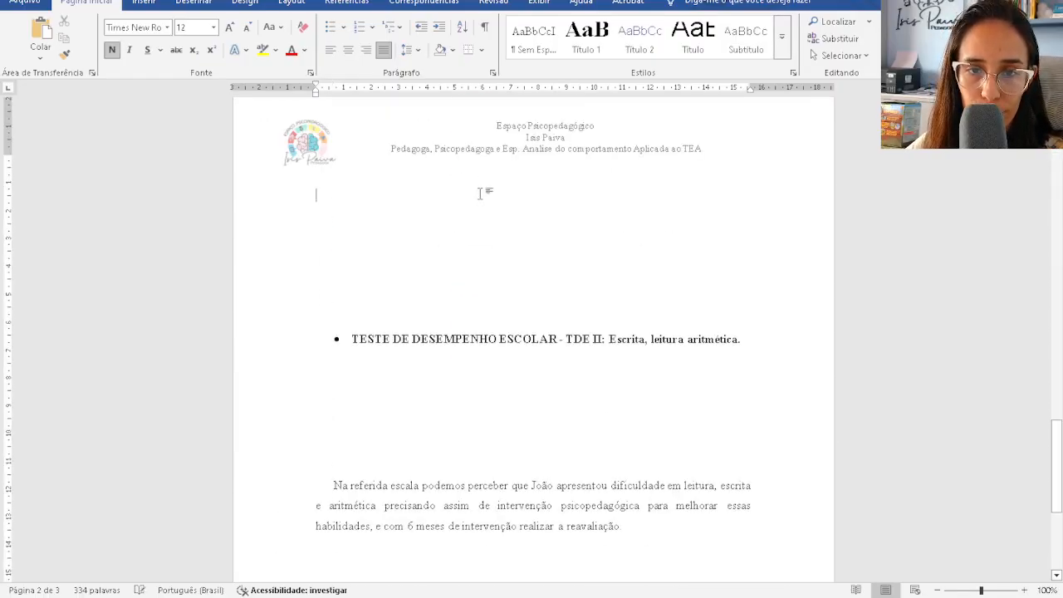
pyautogui.press('Delete')
pyautogui.press('Delete')
pyautogui.press('Delete')
pyautogui.press('Delete')
pyautogui.press('Delete')
pyautogui.press('Delete')
pyautogui.press('Delete')
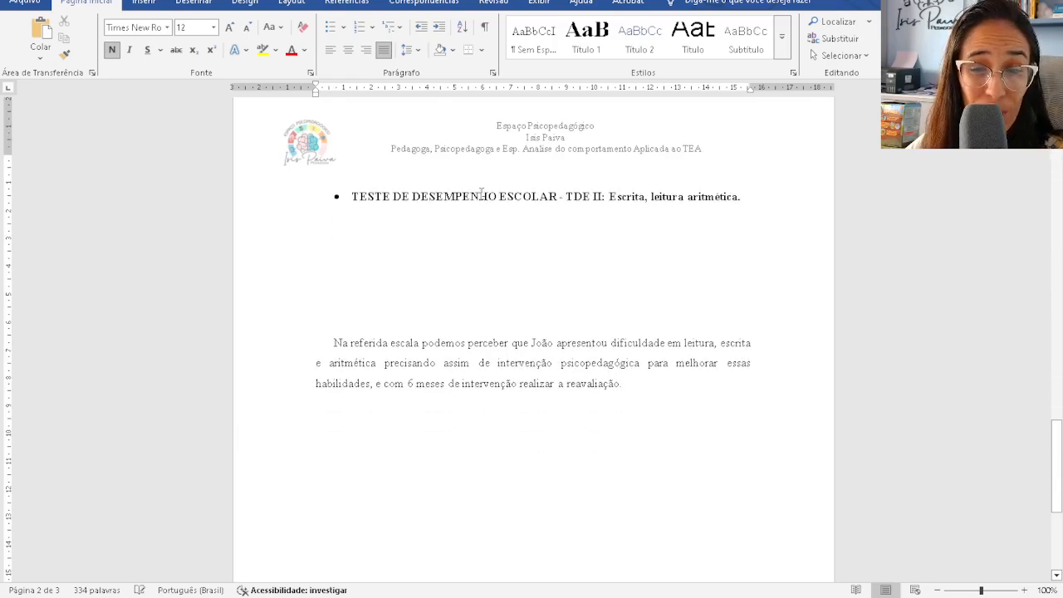
pyautogui.click(481, 194)
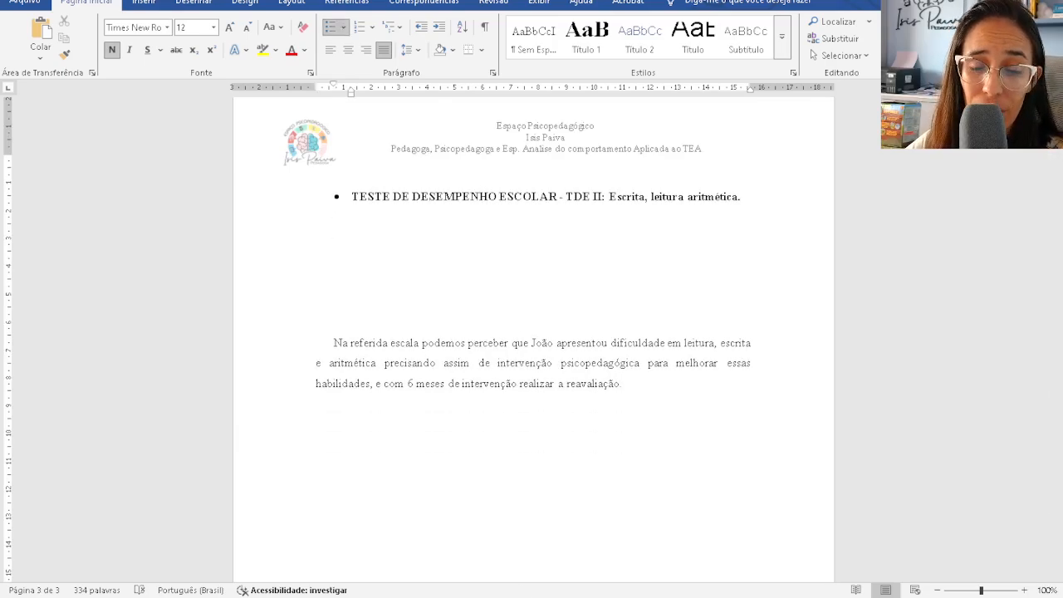
pyautogui.hotkey('alt', 'Tab')
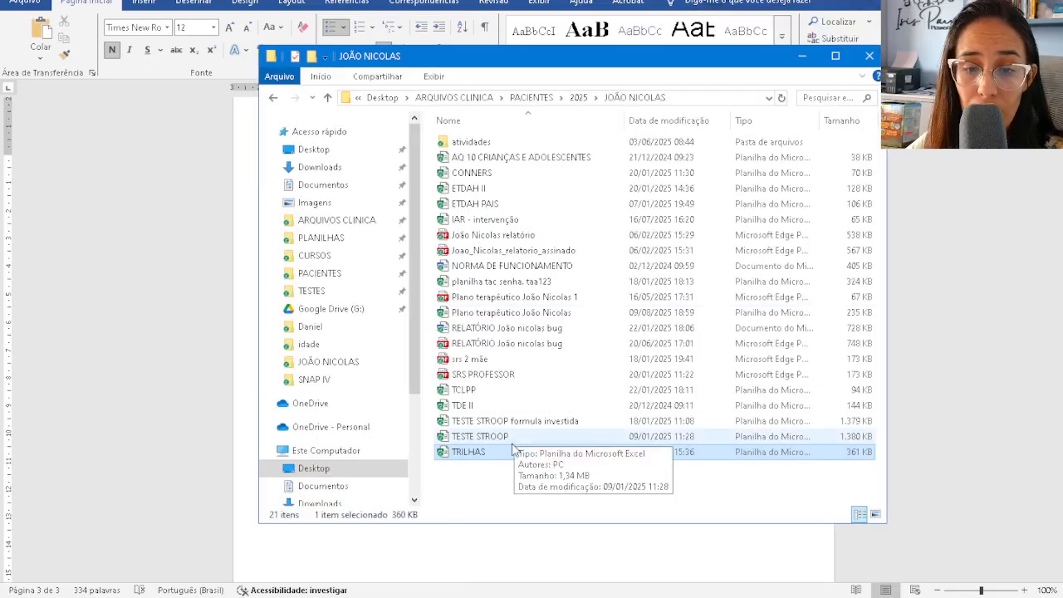
# - Open the TDE II workbook from the patient's 2025 folder in Excel
pyautogui.click(512, 408)
pyautogui.click(922, 393)
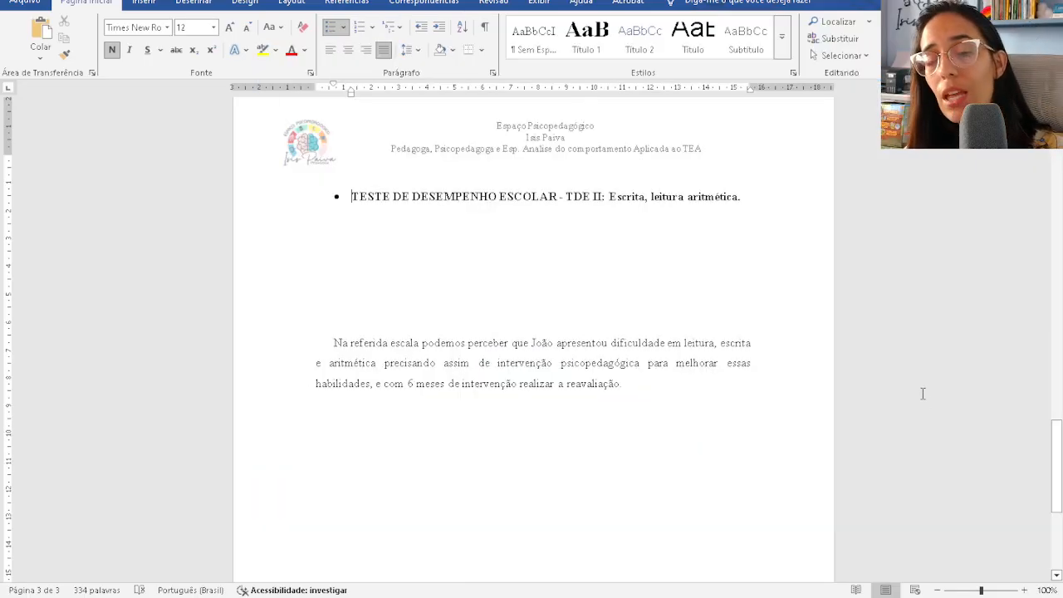
pyautogui.hotkey('alt', 'Tab')
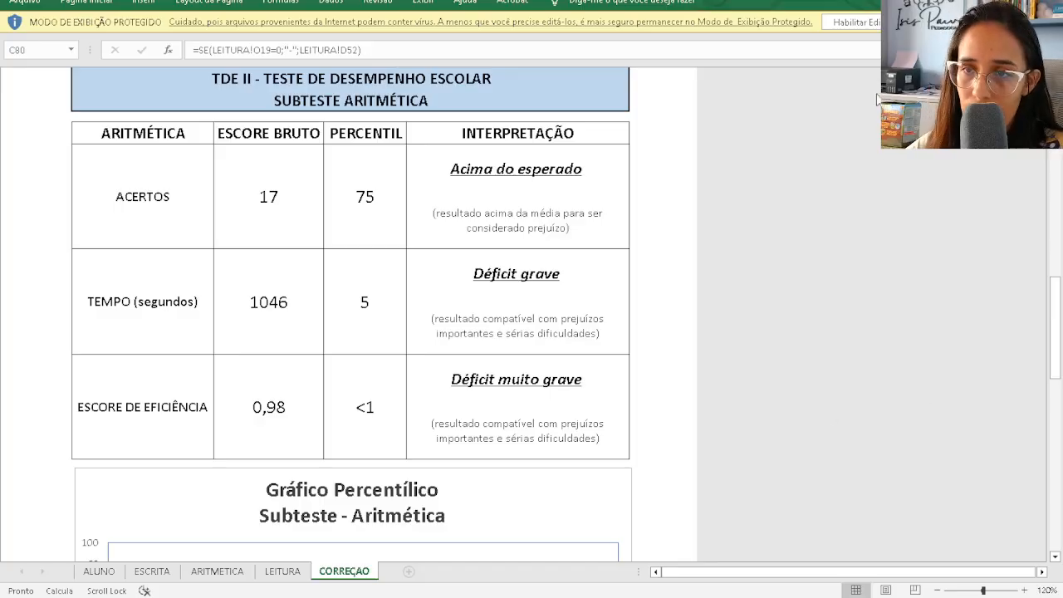
# - Enable editing and copy the TDE II Escrita results table in Excel
pyautogui.click(860, 23)
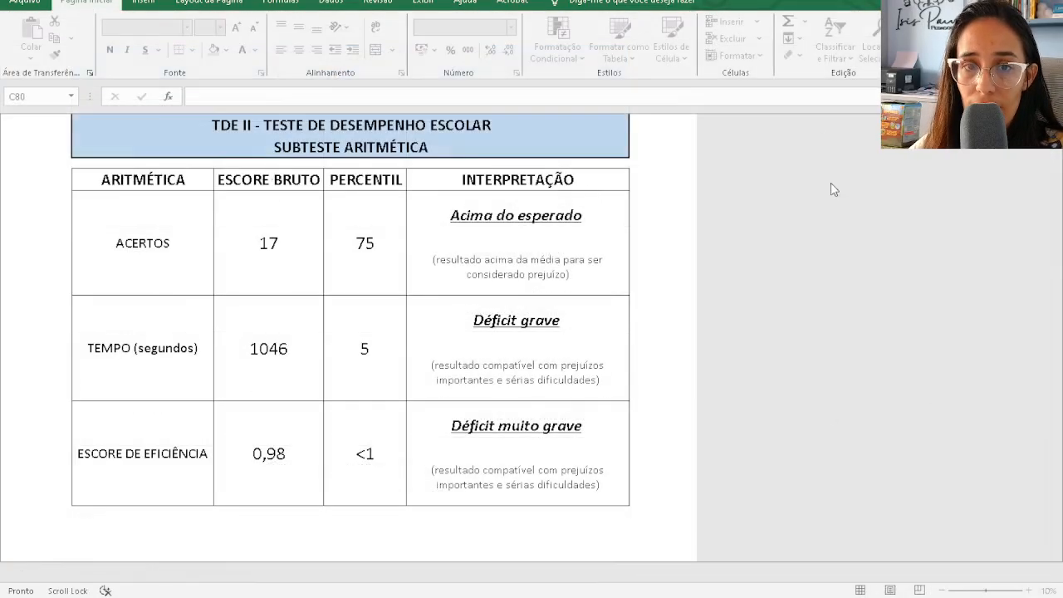
pyautogui.scroll(3, 768, 287)
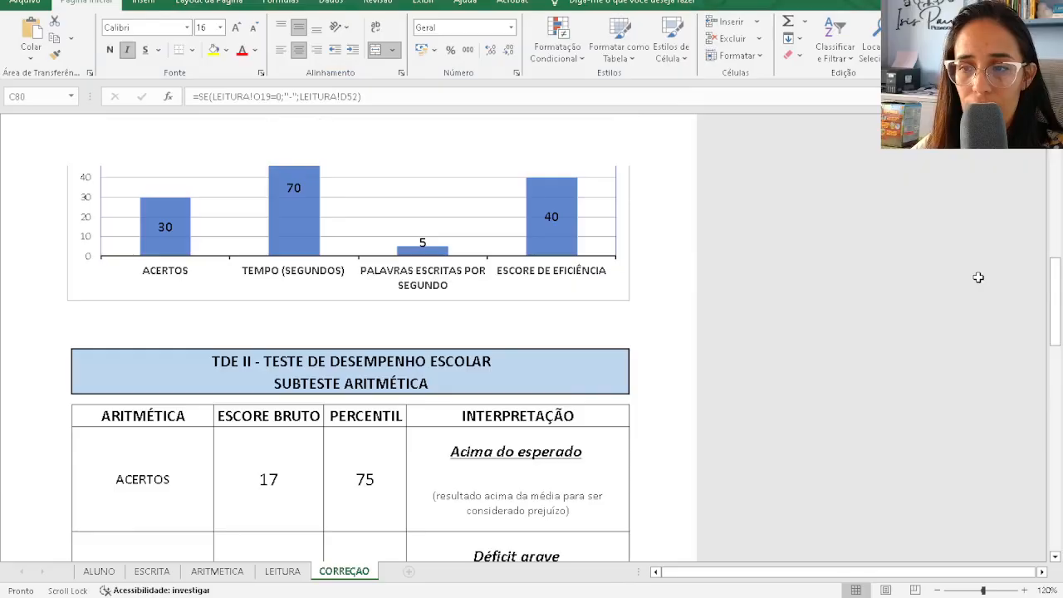
pyautogui.scroll(10, 419, 271)
pyautogui.scroll(-5, 336, 368)
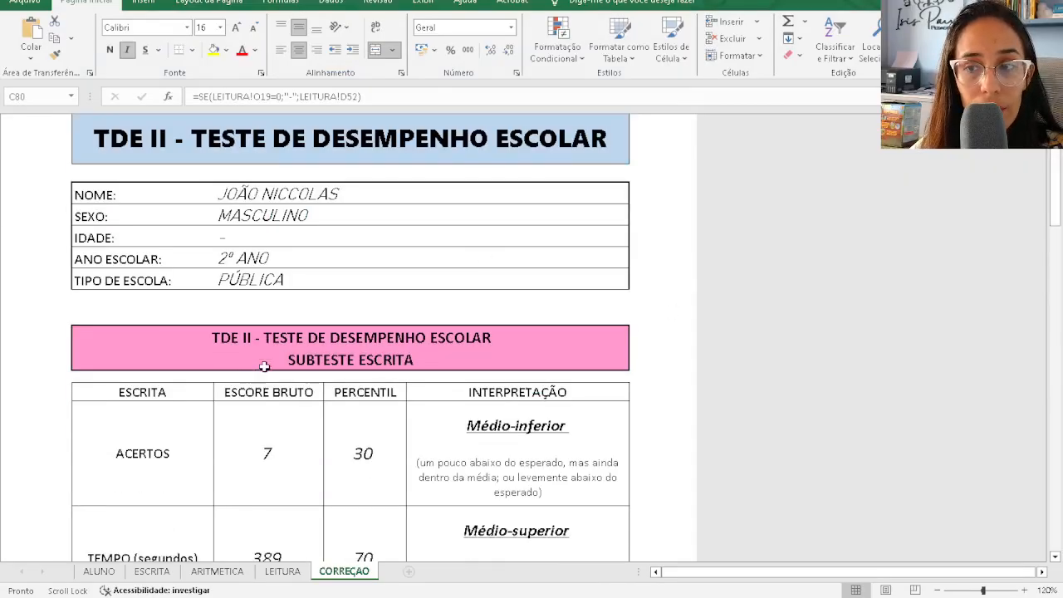
pyautogui.scroll(4, 226, 260)
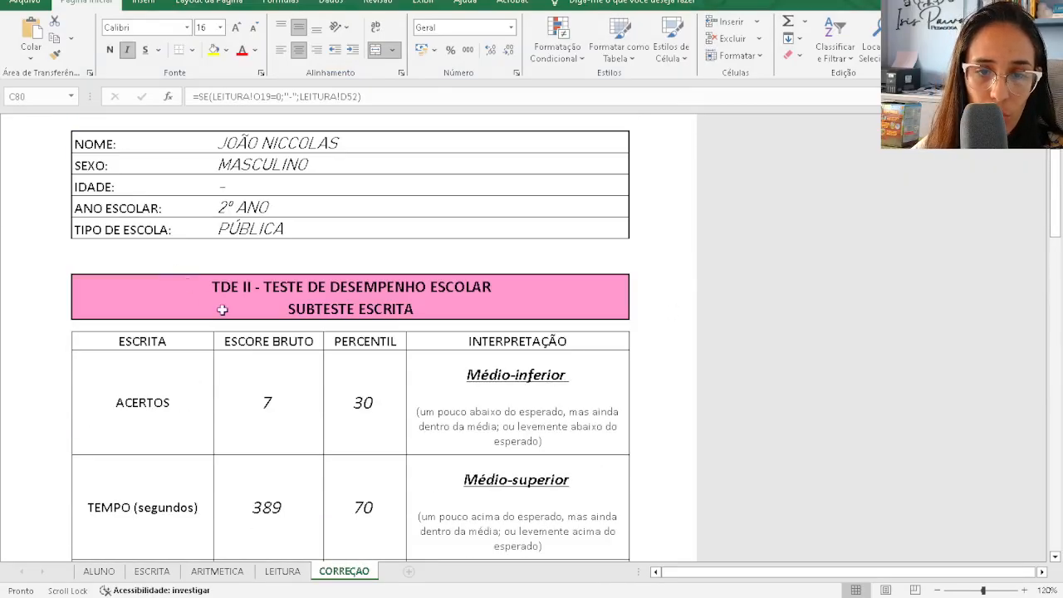
pyautogui.scroll(-10, 241, 299)
pyautogui.scroll(9, 249, 307)
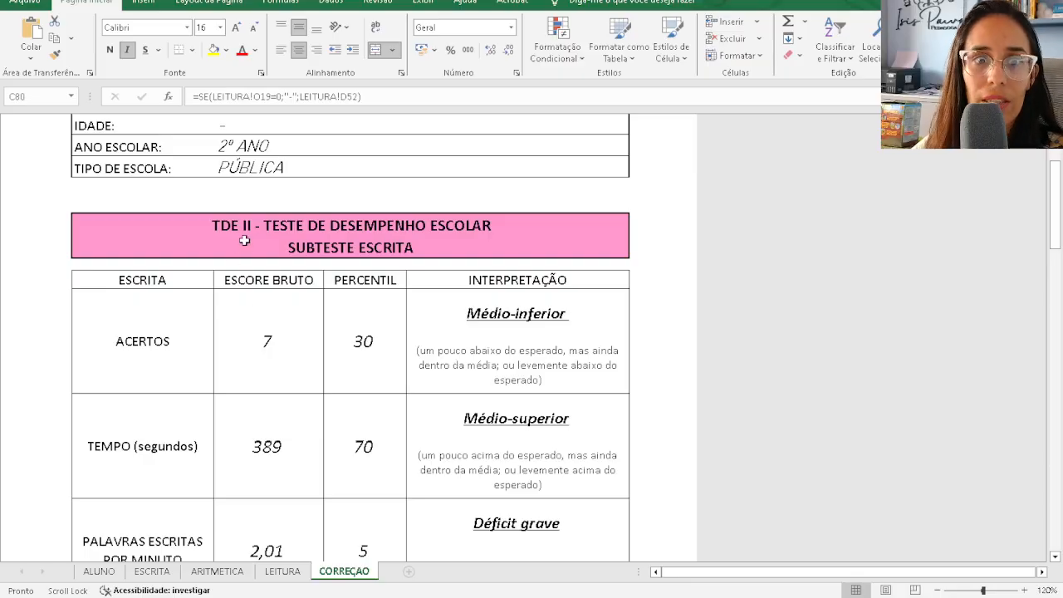
pyautogui.moveTo(244, 240); pyautogui.dragTo(256, 405)
pyautogui.scroll(-3, 235, 477)
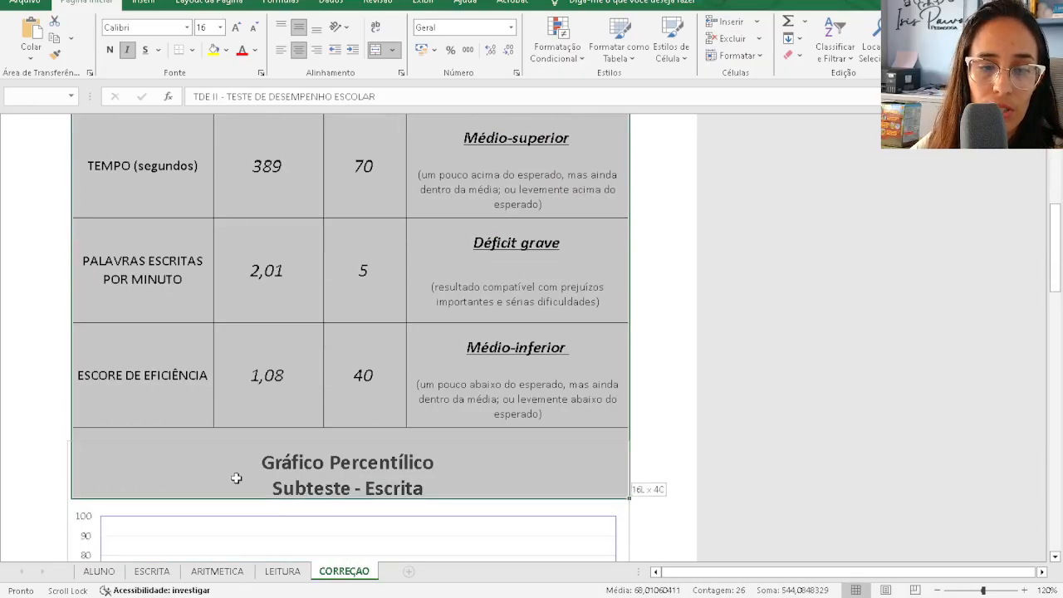
pyautogui.scroll(6, 369, 457)
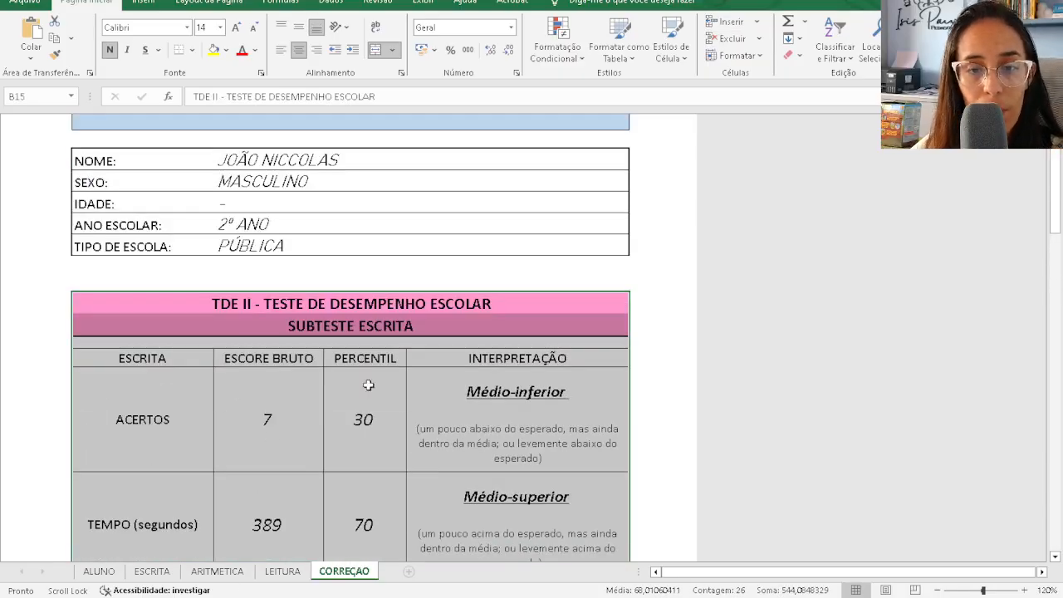
pyautogui.hotkey('ctrl', 'c')
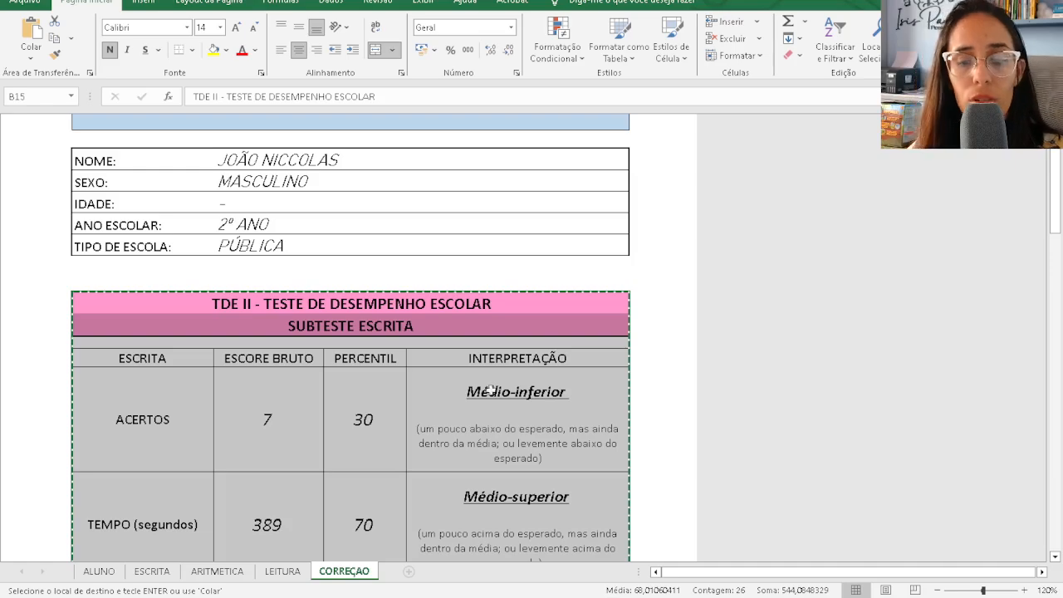
# - Paste the Escrita table into the Word report below the TDE II heading
pyautogui.hotkey('alt', 'Tab')
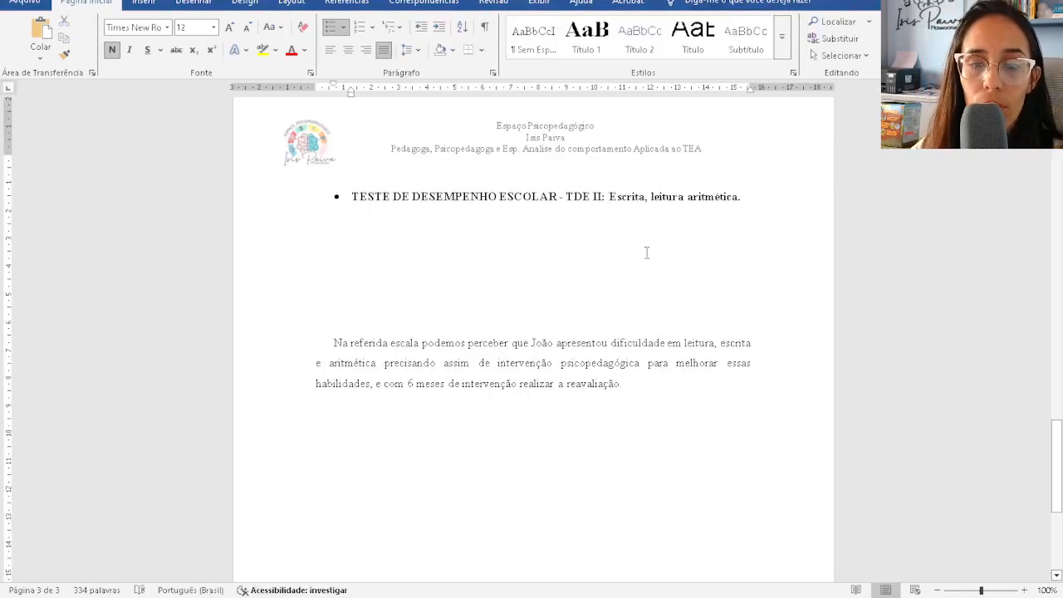
pyautogui.click(627, 224)
pyautogui.hotkey('ctrl', 'v')
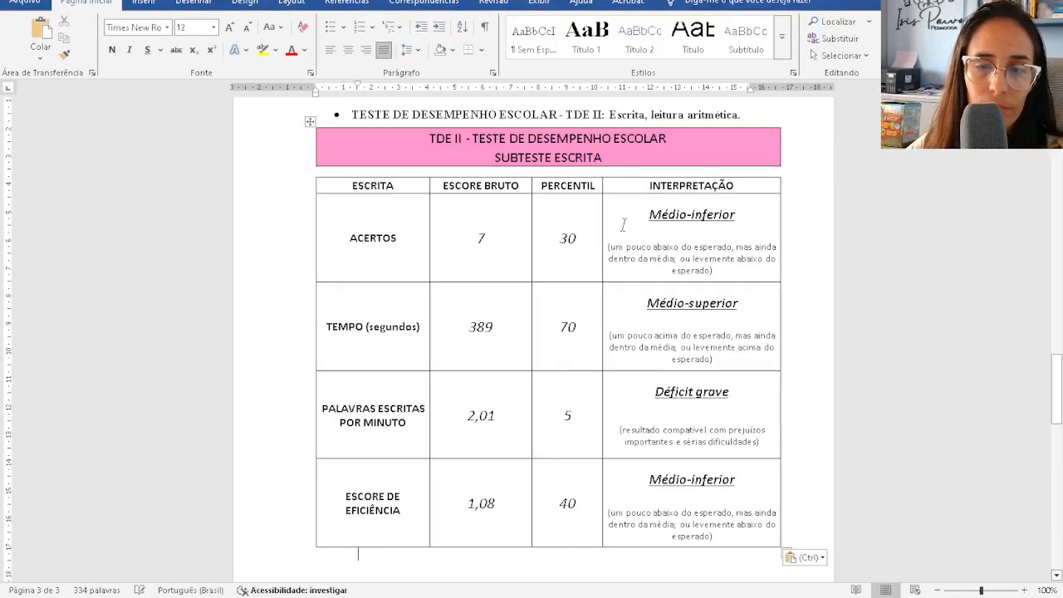
# - Set the whole pasted TDE II Escrita table to font size 10
pyautogui.click(553, 157)
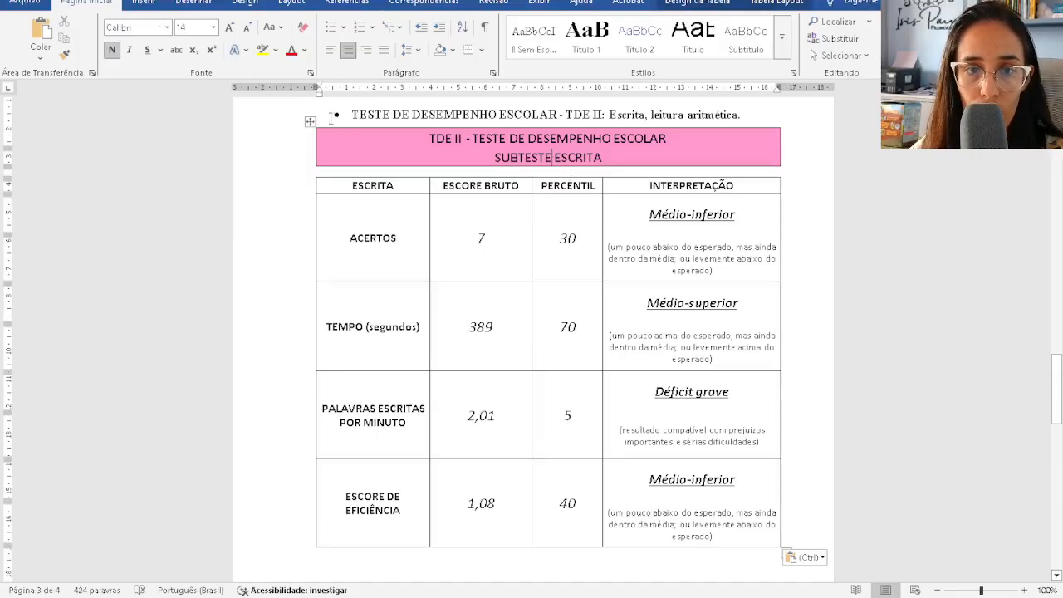
pyautogui.click(310, 121)
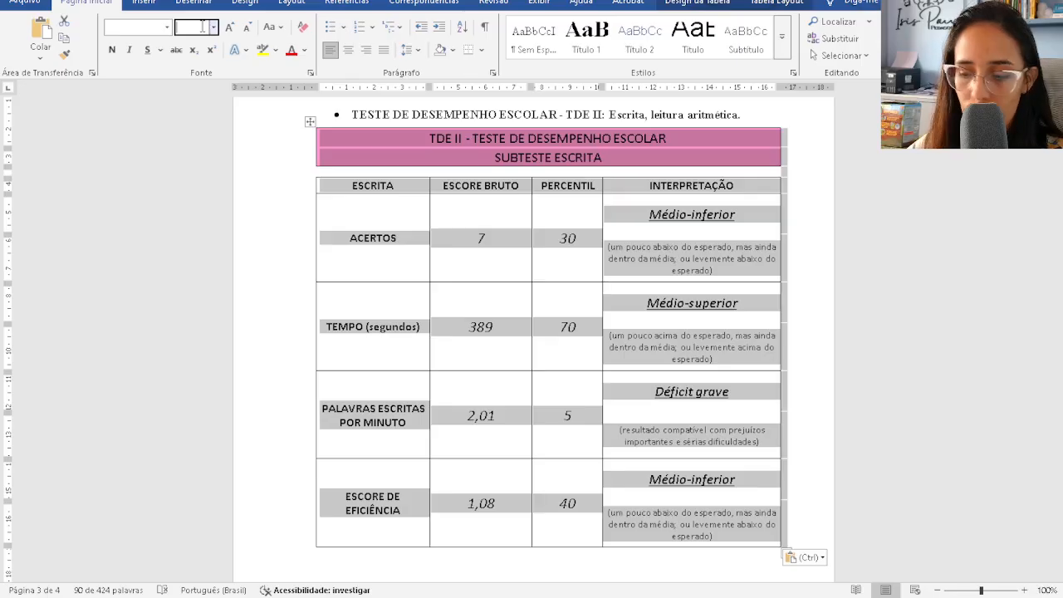
pyautogui.write('10')
pyautogui.press('Return')
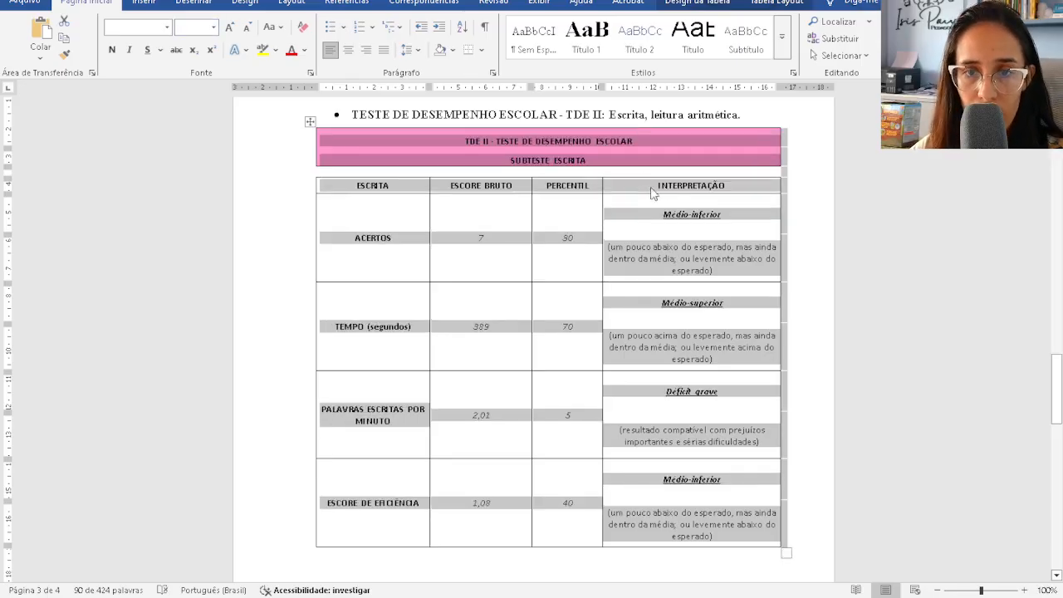
# - Delete the blank lines inside the pink title cell
pyautogui.click(643, 153)
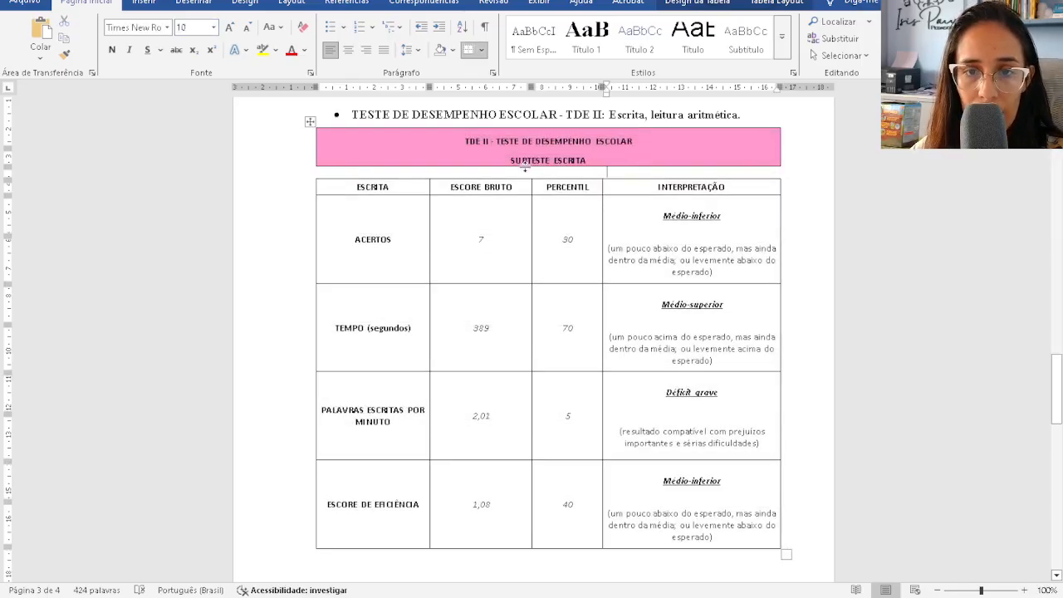
pyautogui.press('BackSpace')
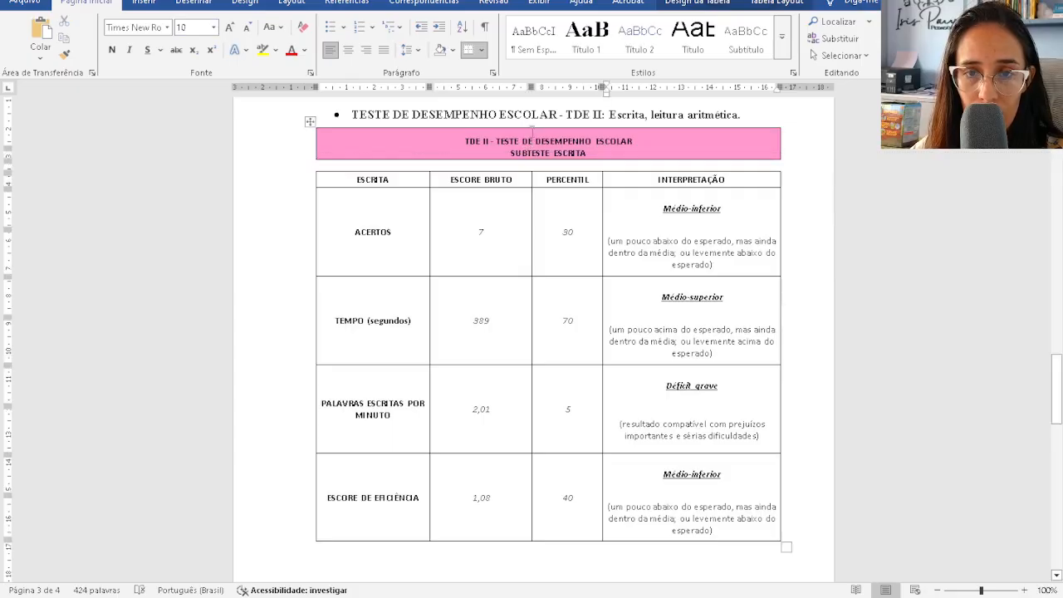
pyautogui.click(508, 141)
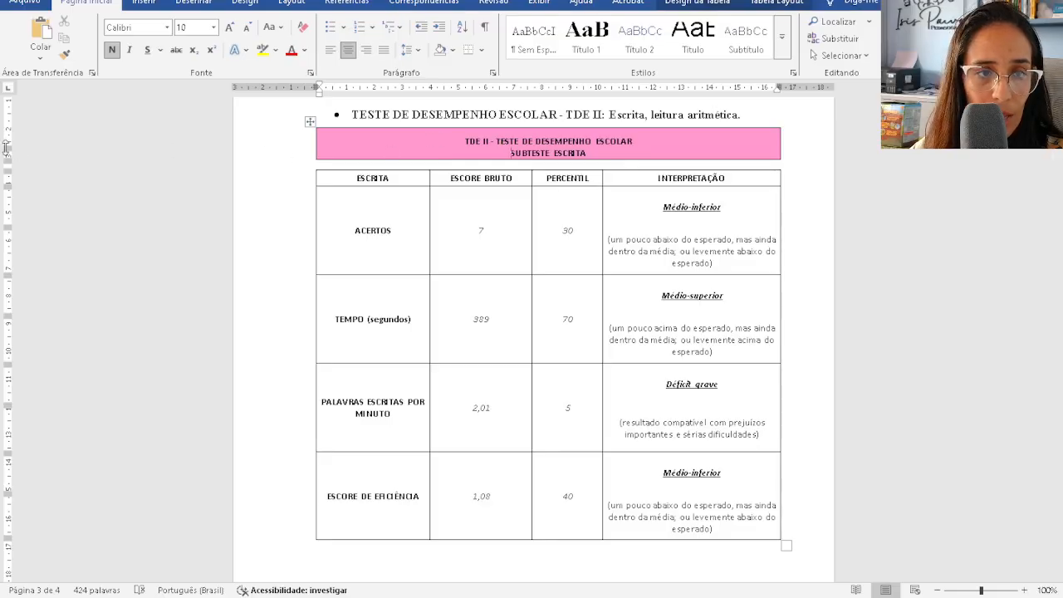
pyautogui.press('BackSpace')
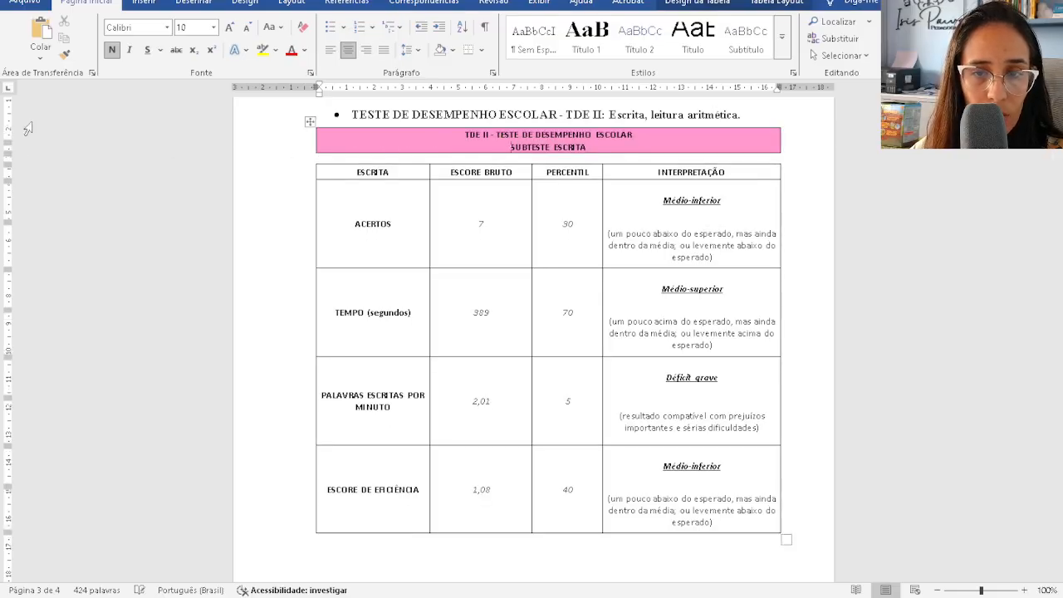
pyautogui.click(778, 7)
pyautogui.click(155, 38)
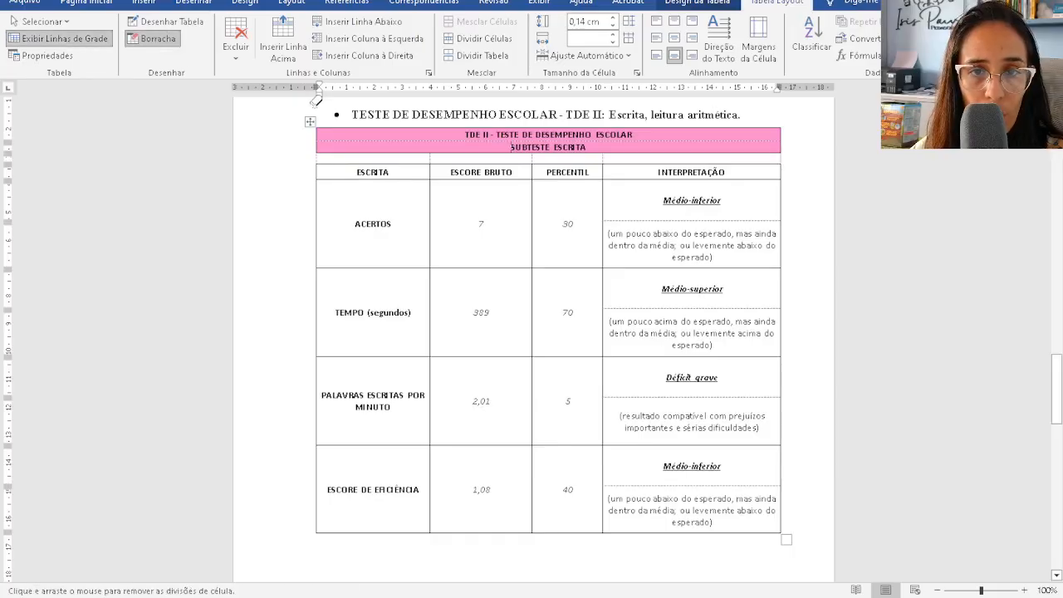
# - Erase the extra title divisions, the empty strip under the title, and split the ACERTOS interpretation cell
pyautogui.click(396, 138)
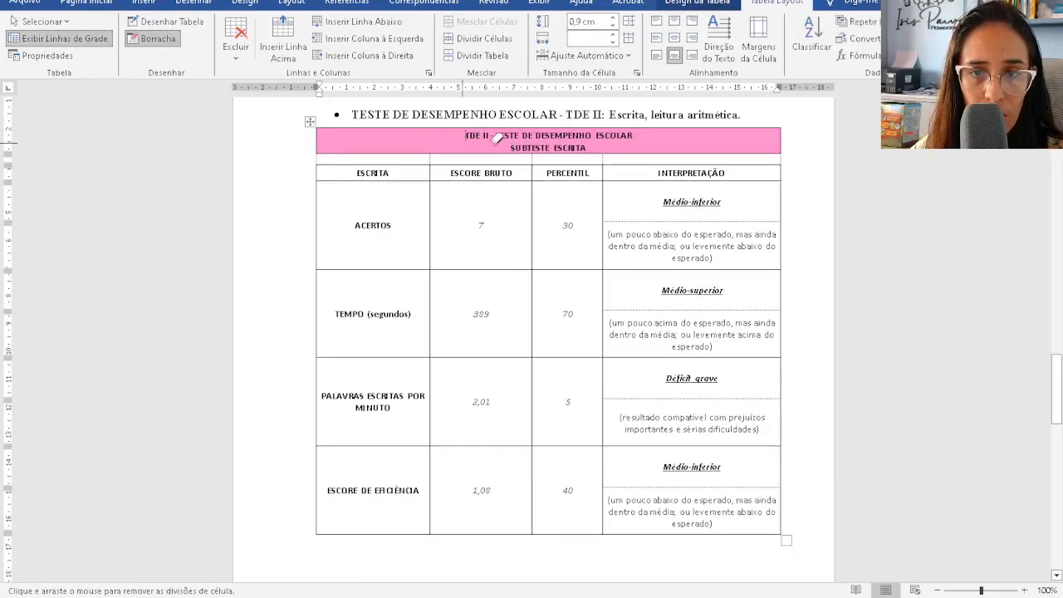
pyautogui.click(154, 38)
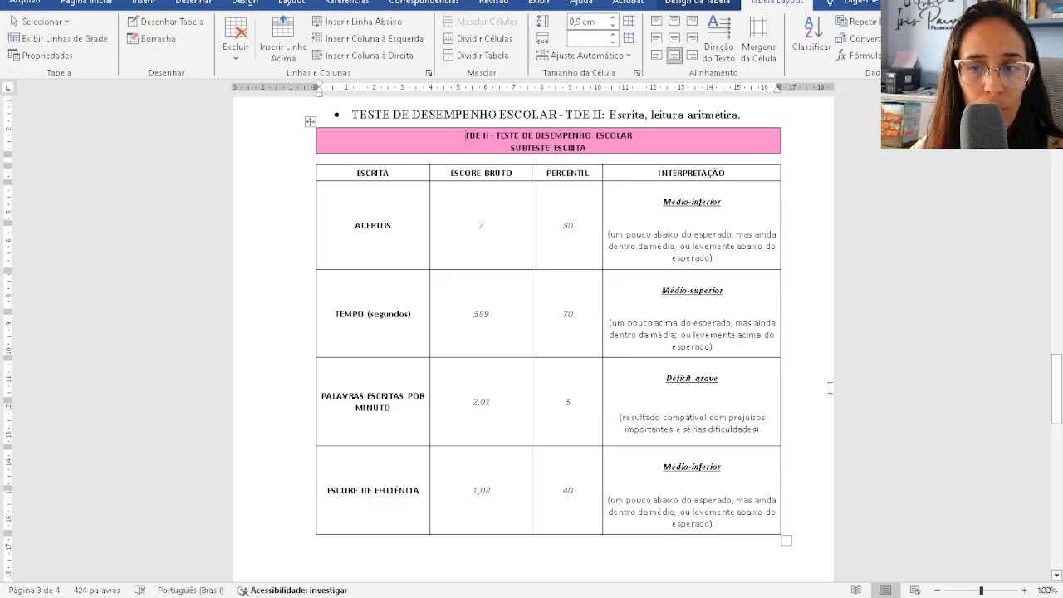
pyautogui.click(154, 38)
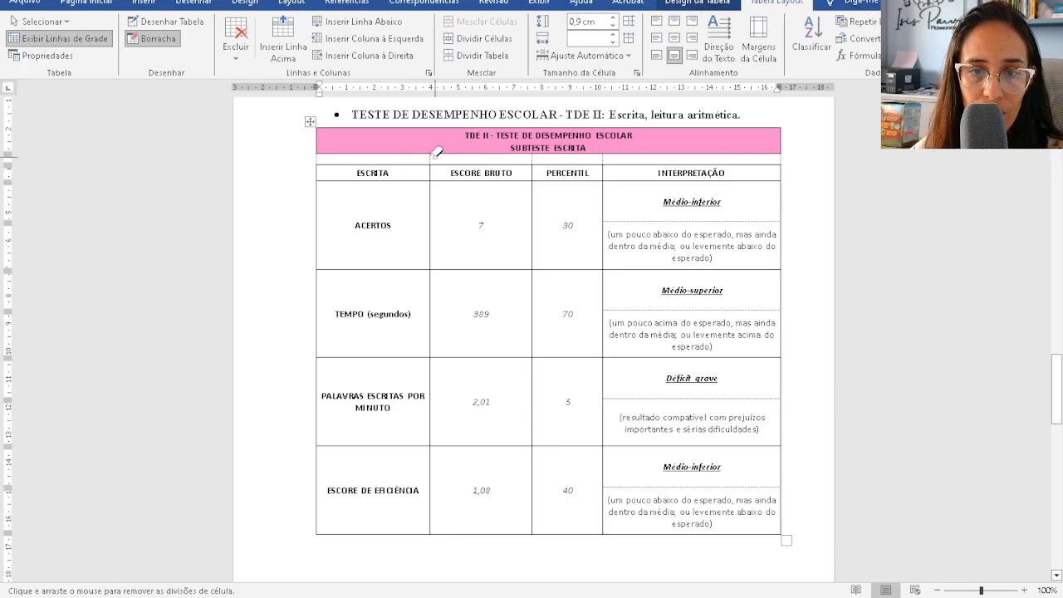
pyautogui.click(431, 160)
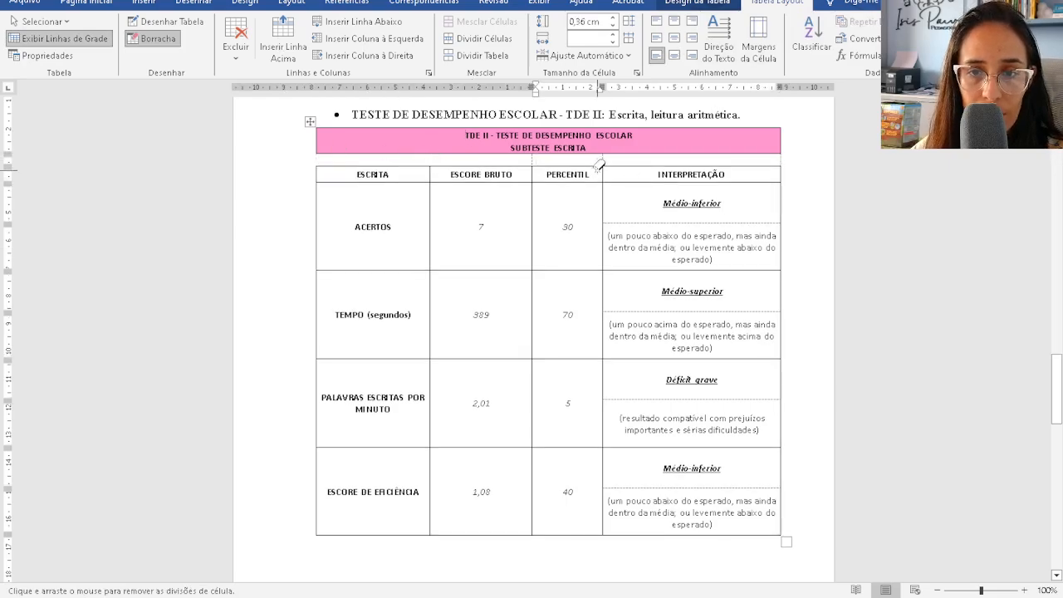
pyautogui.click(539, 156)
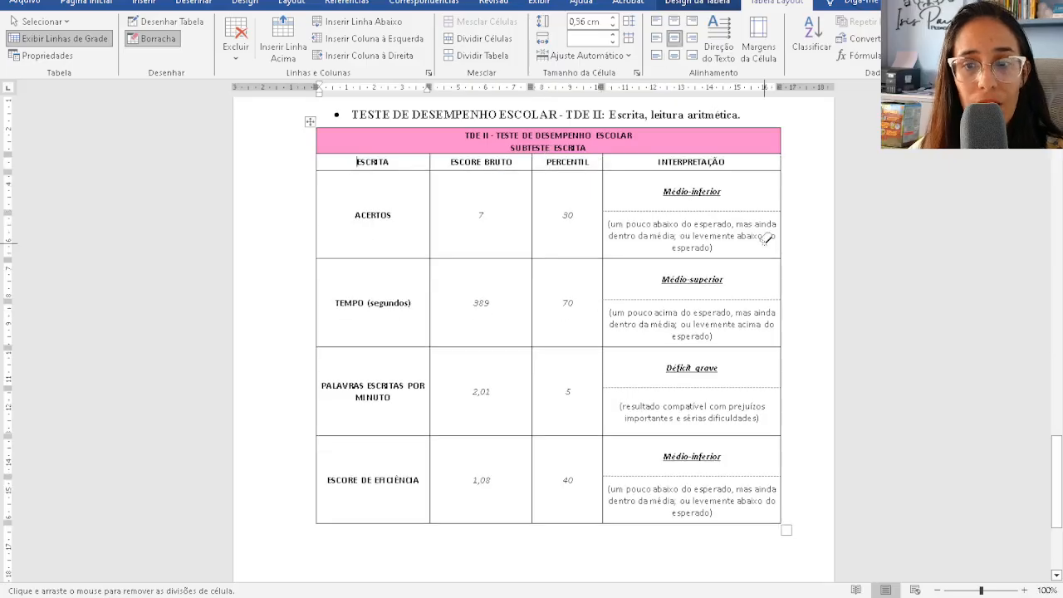
pyautogui.click(752, 211)
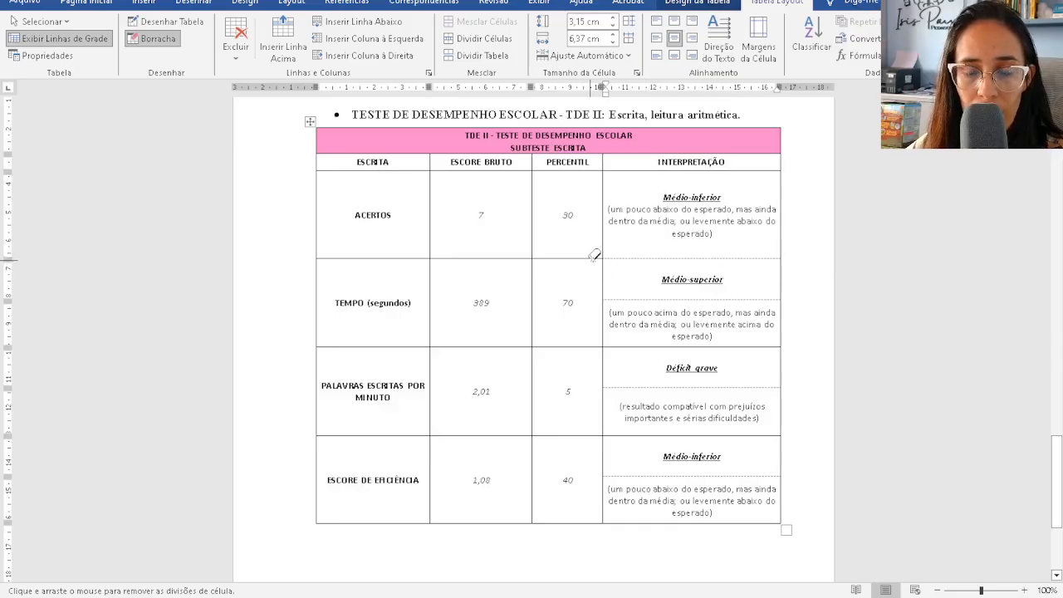
# - Redraw the border below the ACERTOS interpretation and shorten the ACERTOS row
pyautogui.click(166, 22)
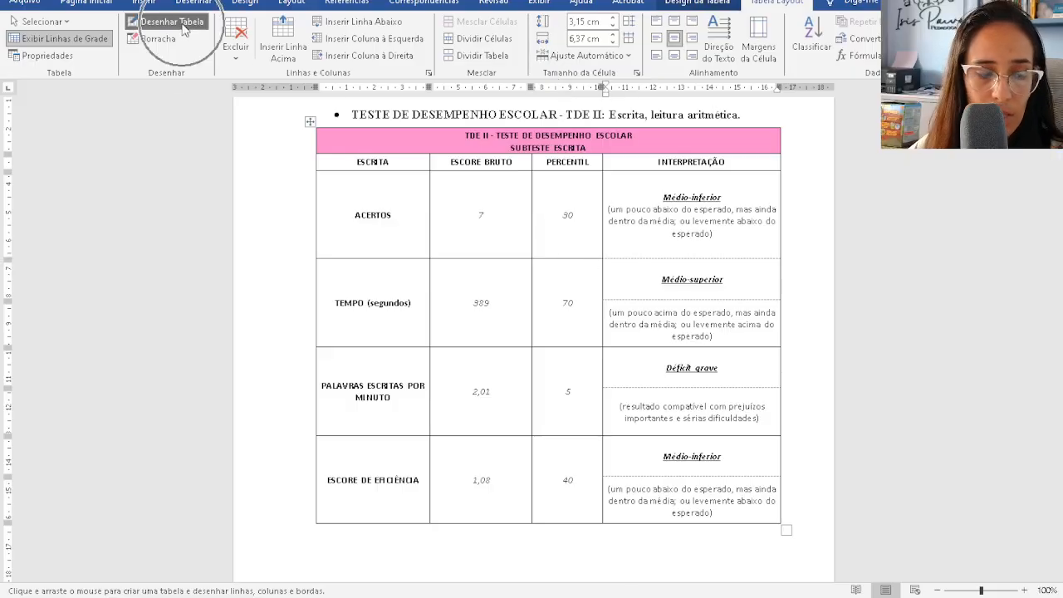
pyautogui.moveTo(602, 259); pyautogui.dragTo(770, 261)
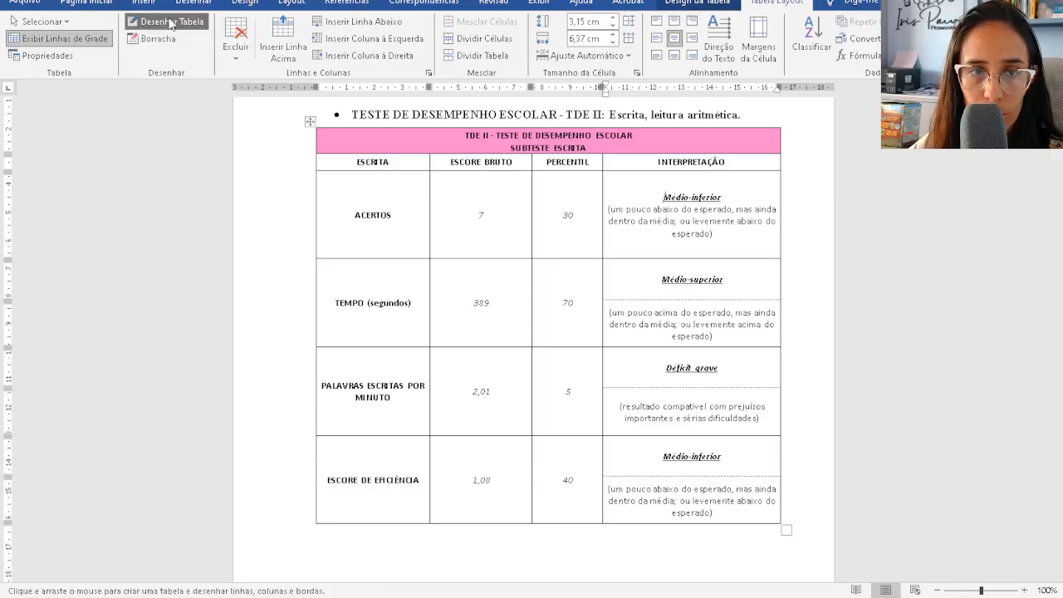
pyautogui.press('Escape')
pyautogui.click(552, 259)
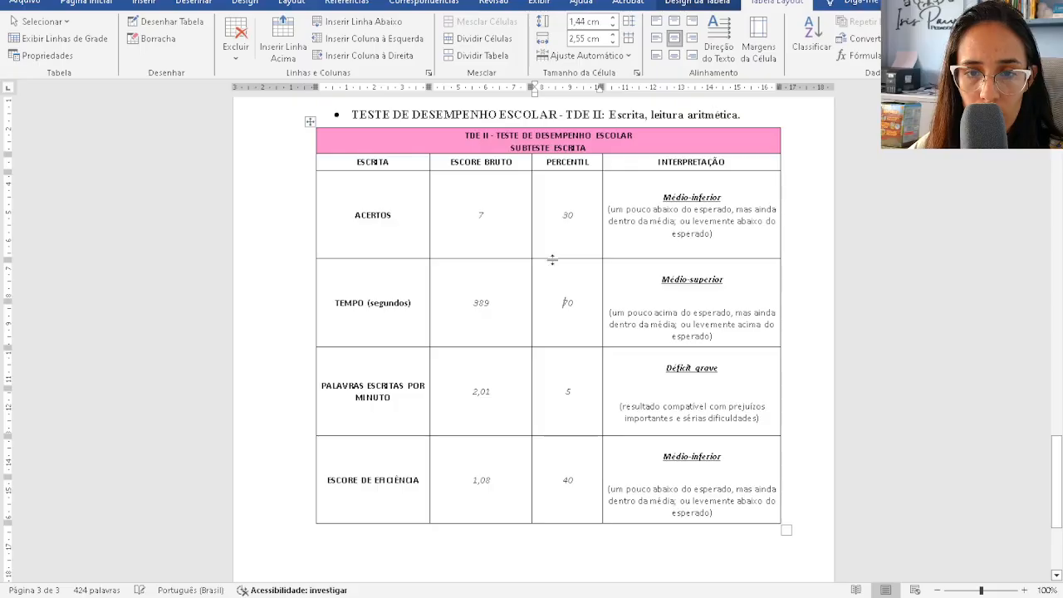
pyautogui.moveTo(552, 258); pyautogui.dragTo(553, 218)
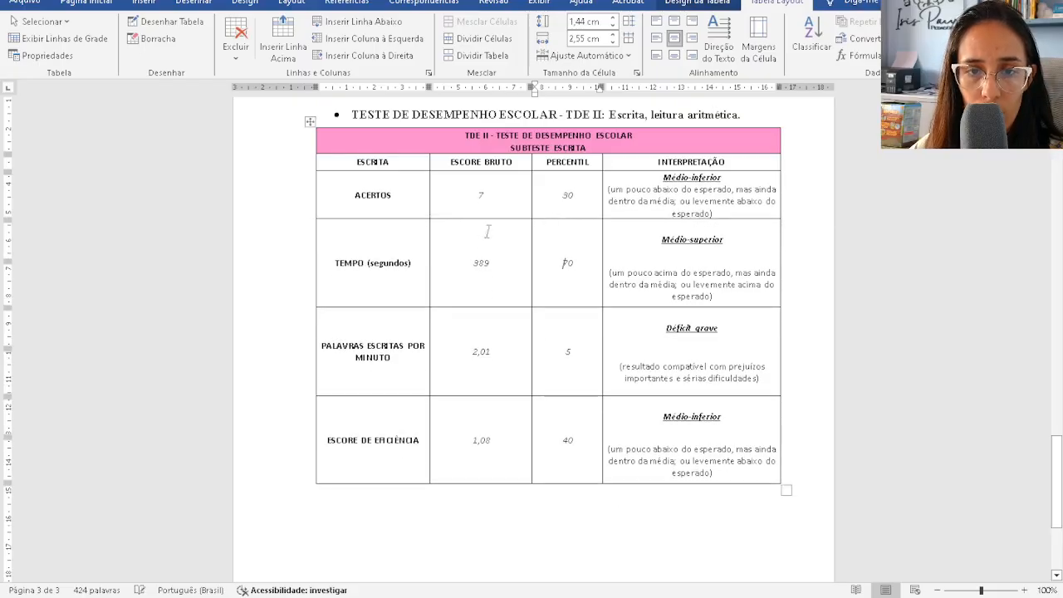
# - Merge the TEMPO interpretation cell, redraw its lower border, and shorten the TEMPO row to 1,5 cm
pyautogui.click(153, 40)
pyautogui.click(708, 255)
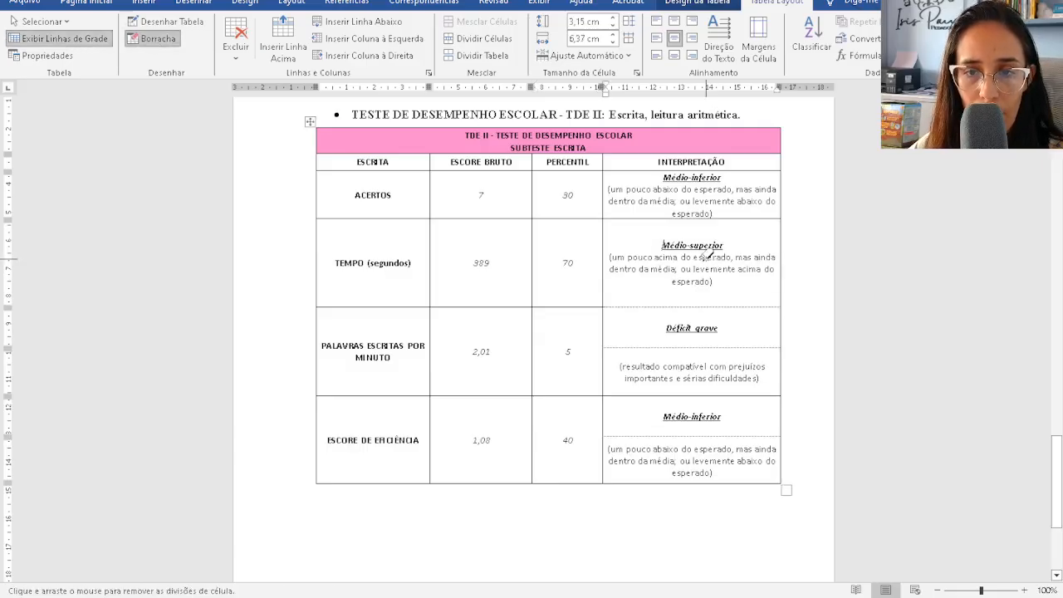
pyautogui.click(165, 20)
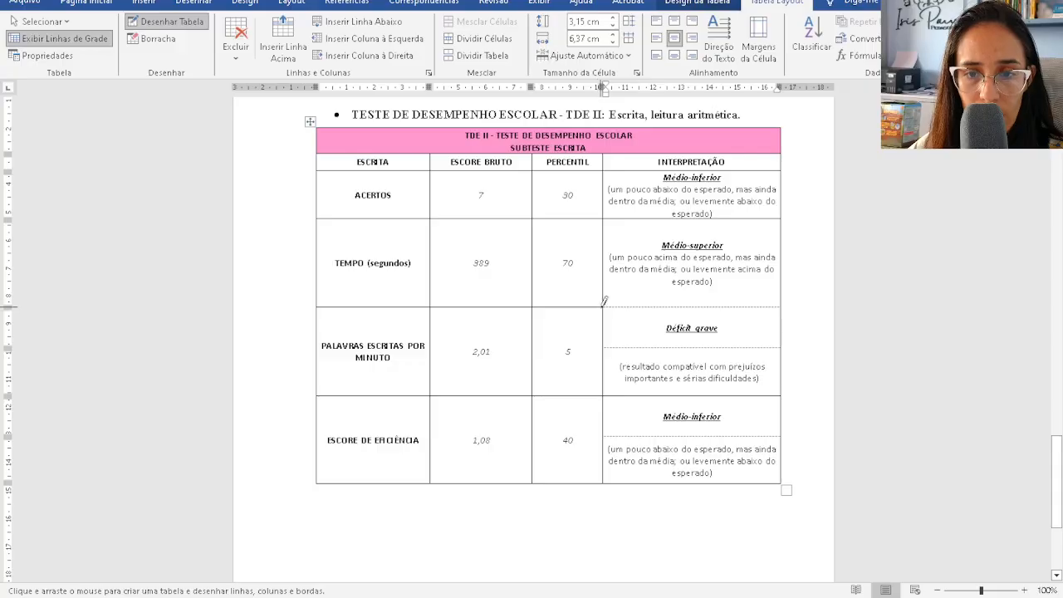
pyautogui.moveTo(604, 305); pyautogui.dragTo(714, 302)
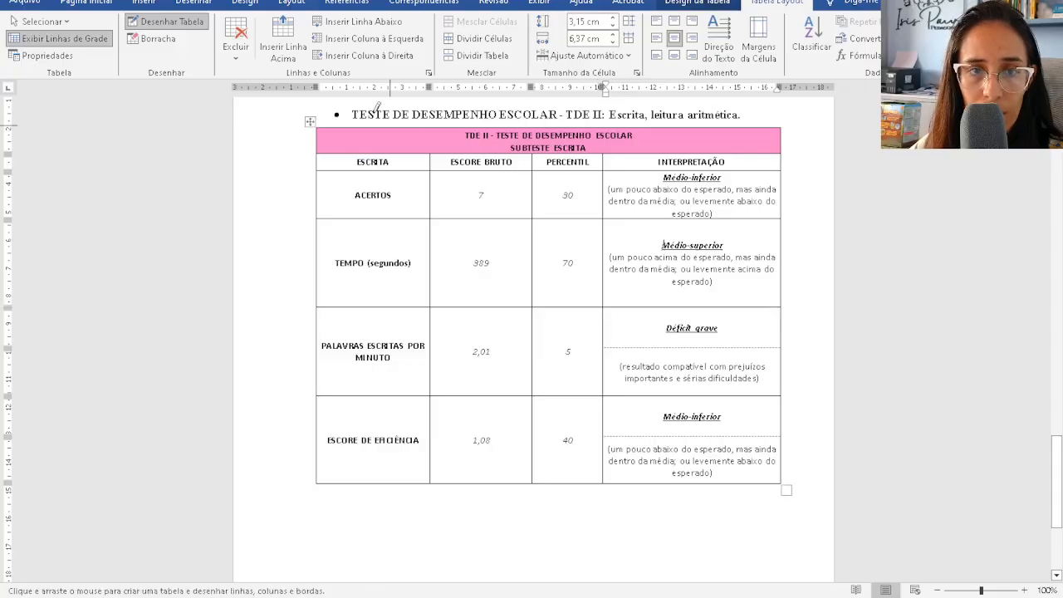
pyautogui.press('Escape')
pyautogui.moveTo(546, 307); pyautogui.dragTo(547, 266)
# - Join the Déficit grave and last Médio-inferior cells, redrawing their top and bottom borders
pyautogui.click(159, 39)
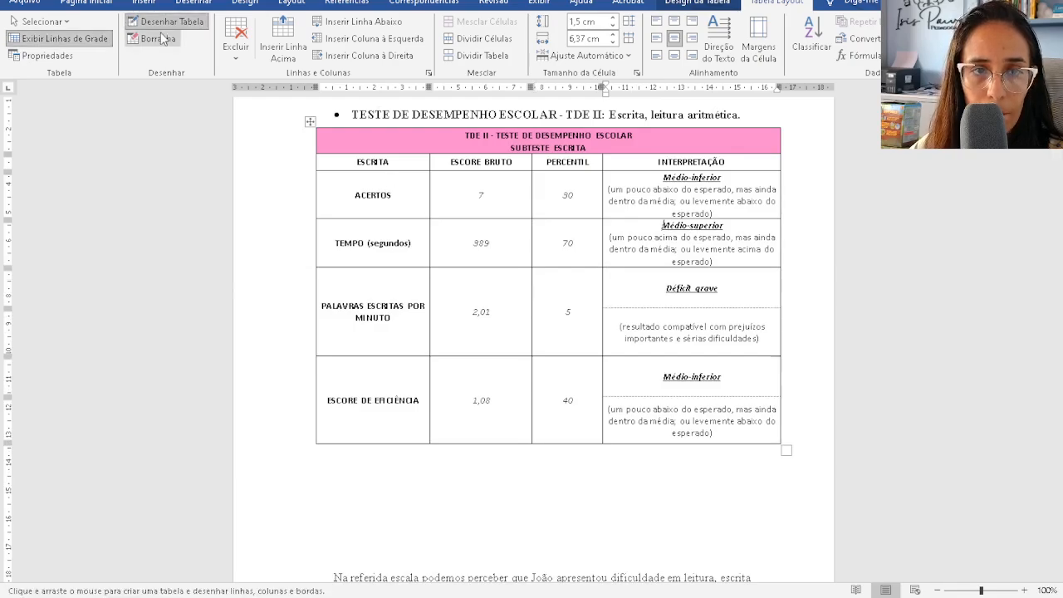
pyautogui.click(654, 303)
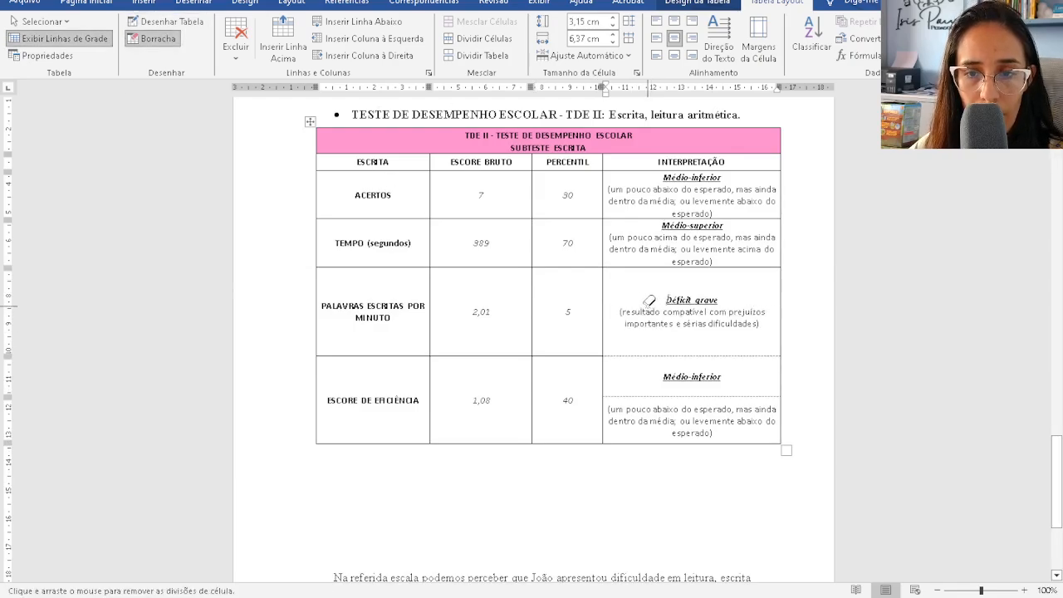
pyautogui.click(634, 385)
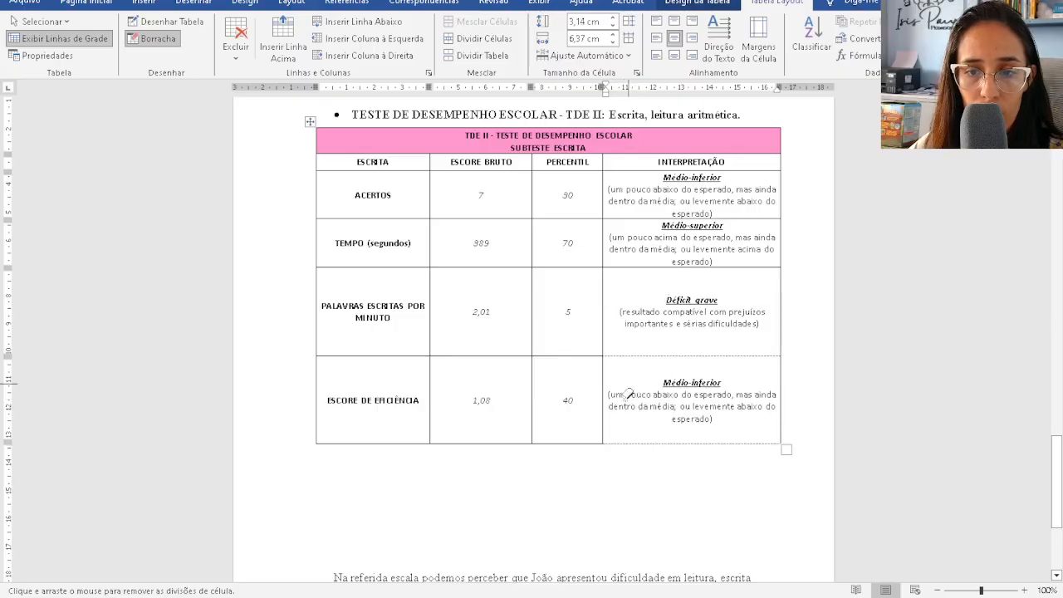
pyautogui.click(183, 25)
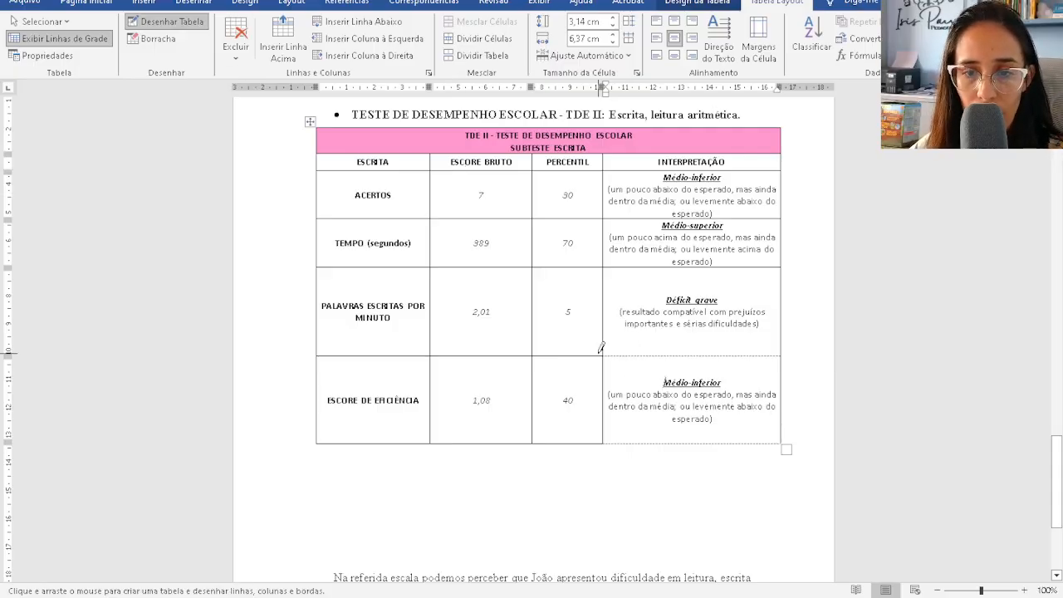
pyautogui.moveTo(604, 353); pyautogui.dragTo(706, 351)
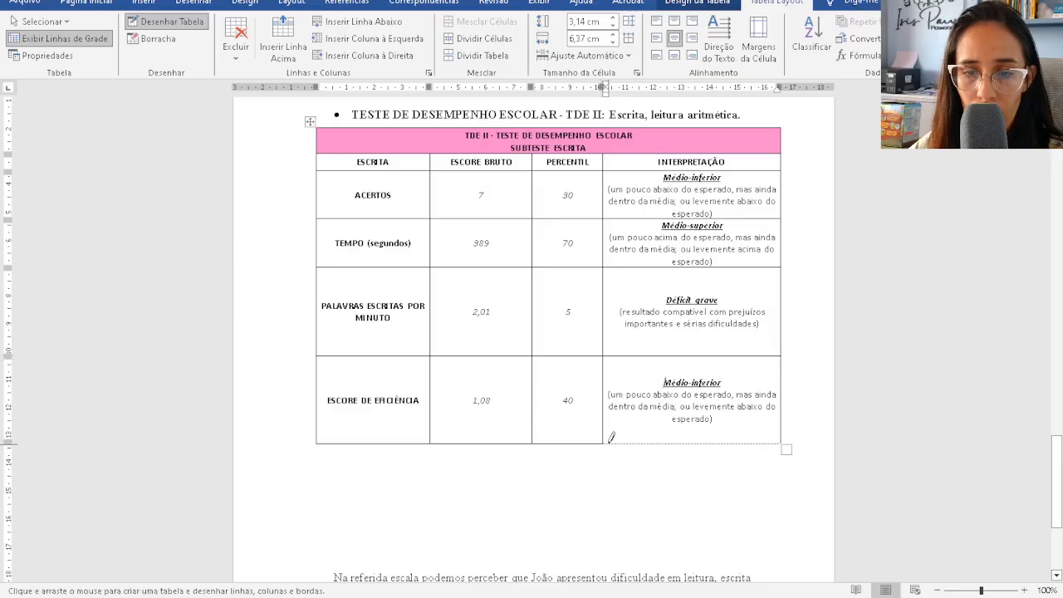
pyautogui.moveTo(611, 438); pyautogui.dragTo(691, 435)
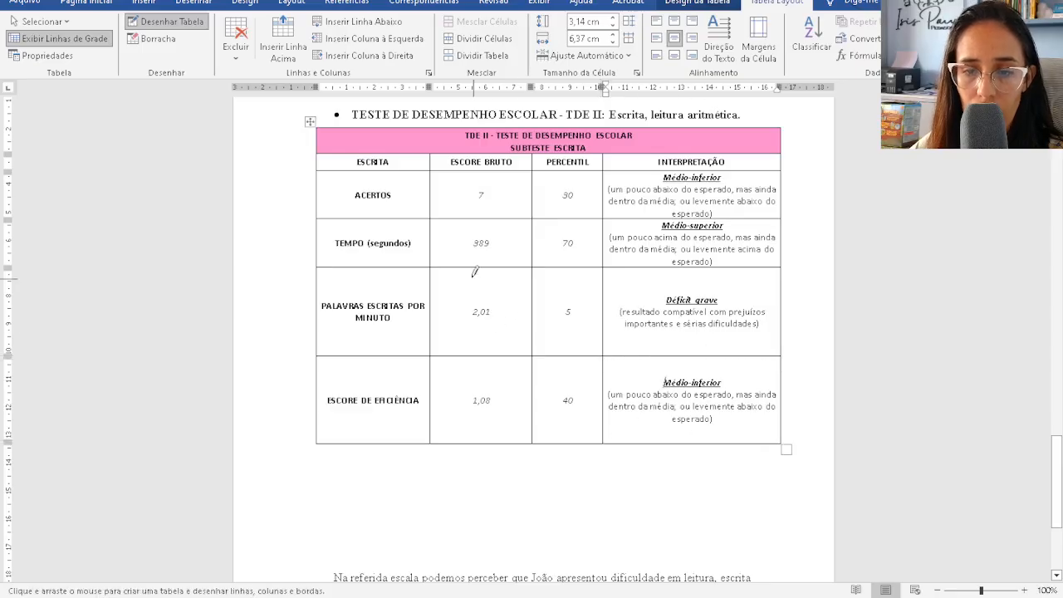
pyautogui.click(170, 27)
# - Shorten the PALAVRAS ESCRITAS POR MINUTO row and attempt the ESCORE DE EFICIÊNCIA row
pyautogui.moveTo(518, 357); pyautogui.dragTo(520, 304)
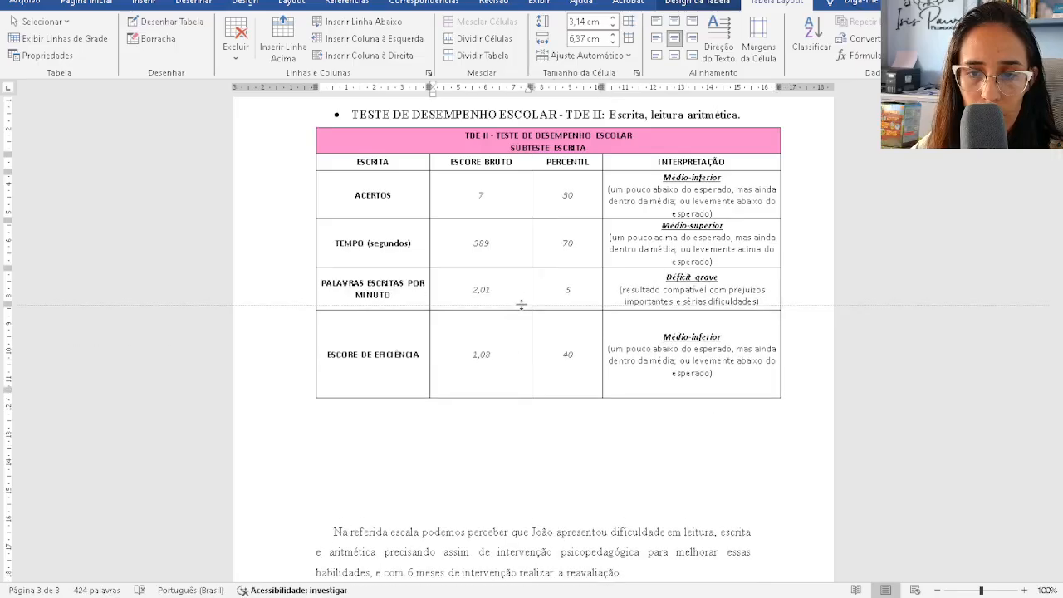
pyautogui.moveTo(540, 393); pyautogui.dragTo(600, 360)
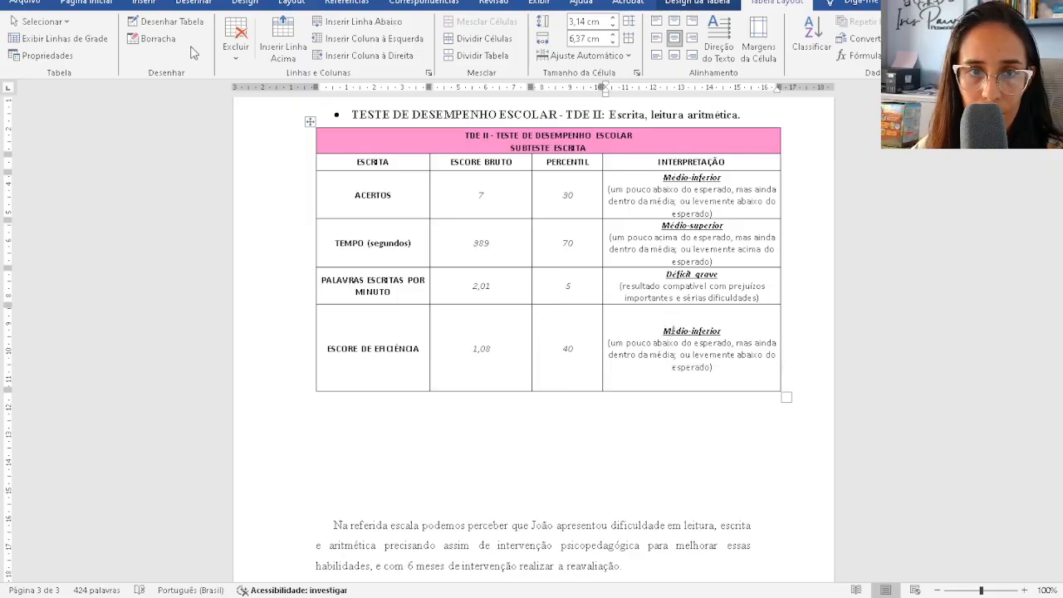
pyautogui.click(161, 45)
pyautogui.click(559, 357)
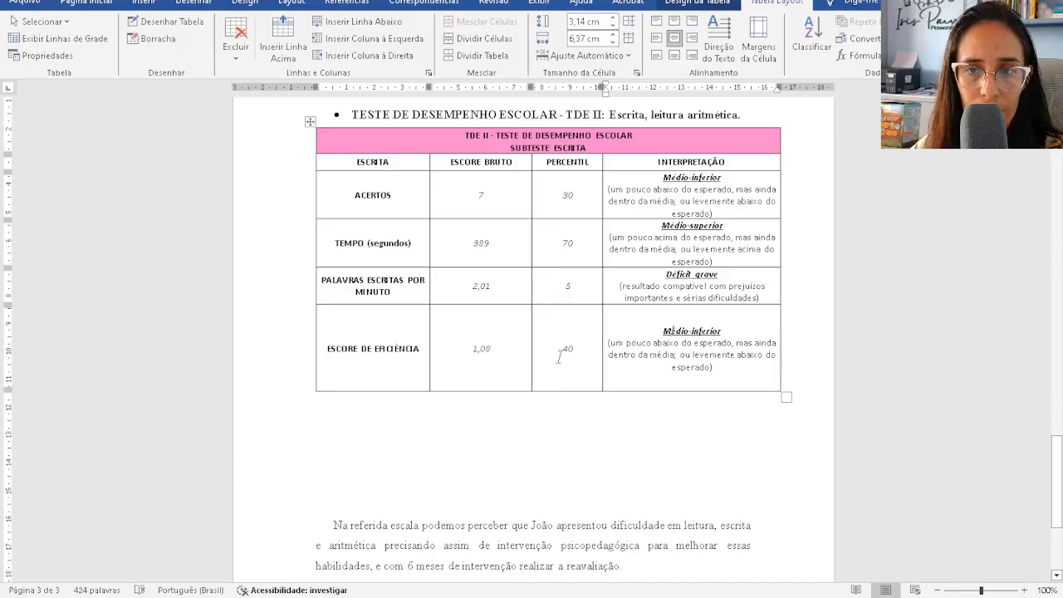
pyautogui.click(309, 122)
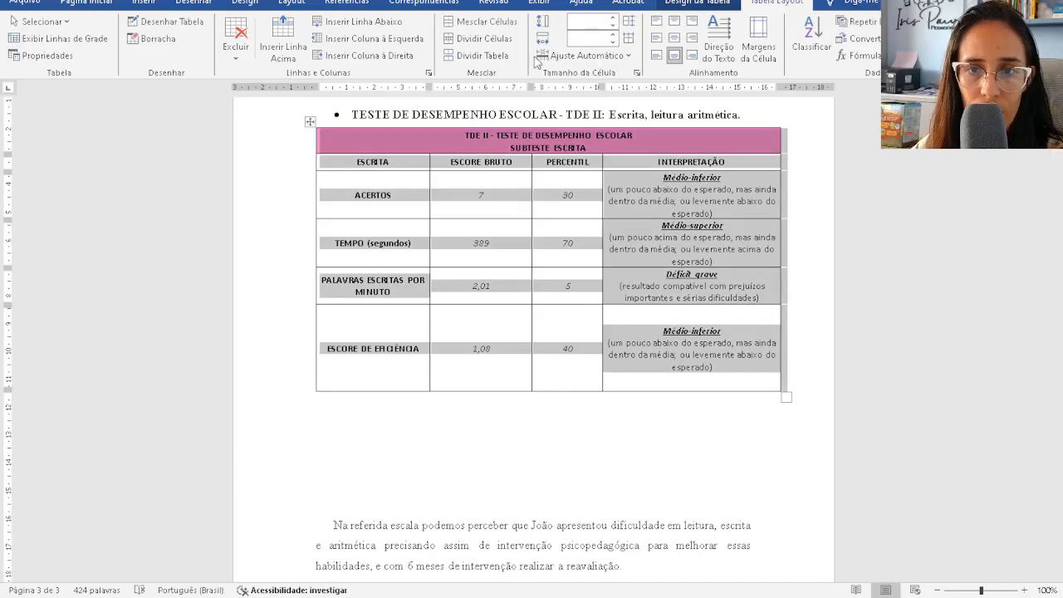
# - Try AutoFit options on the Escrita table, ending with fit to page width
pyautogui.click(607, 58)
pyautogui.click(613, 74)
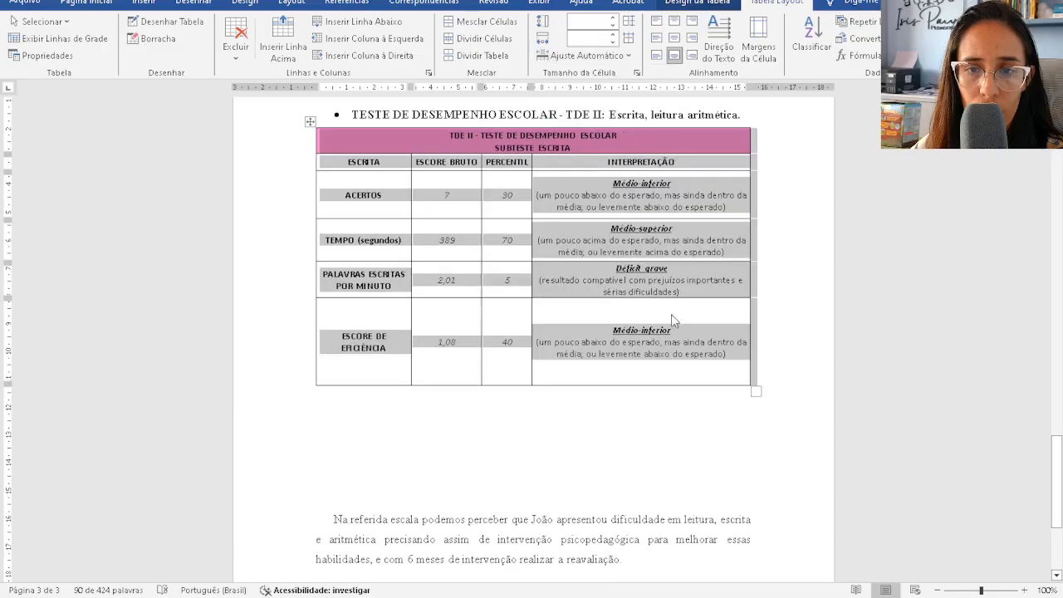
pyautogui.click(584, 55)
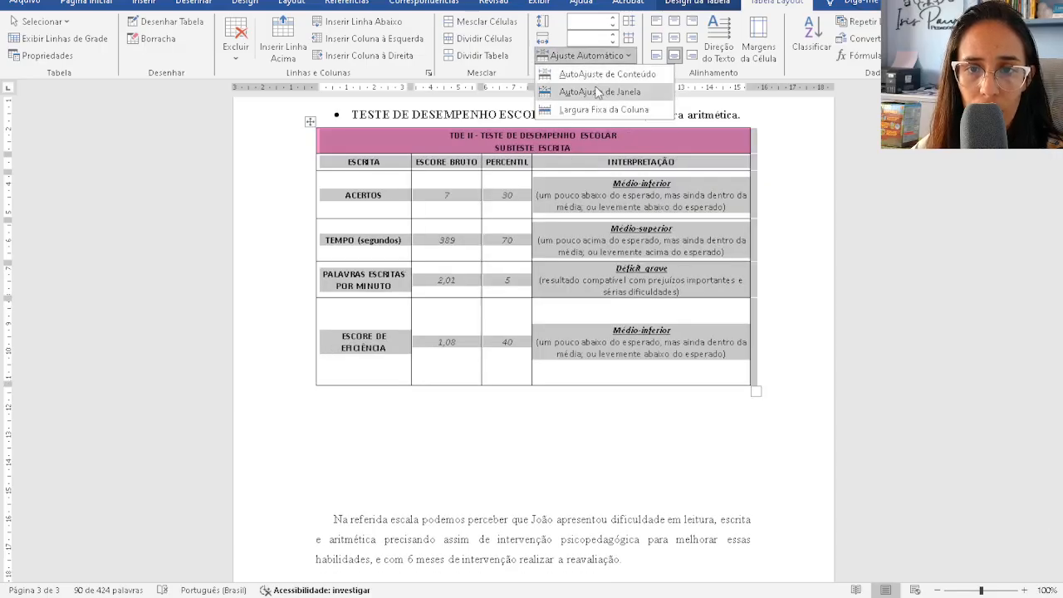
pyautogui.click(589, 111)
pyautogui.click(585, 56)
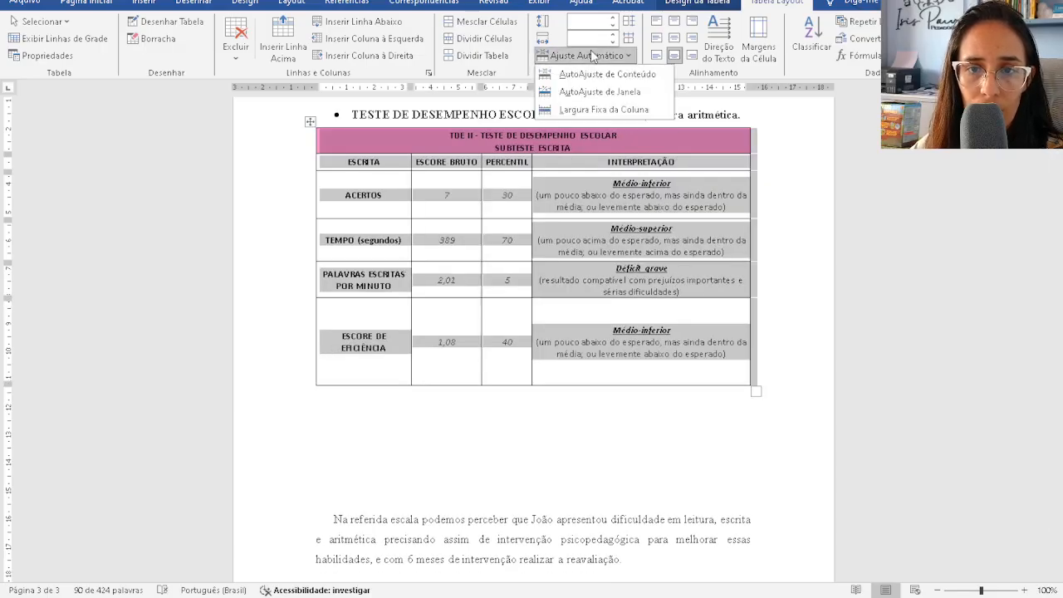
pyautogui.click(616, 93)
# - Shrink the ESCORE DE EFICIÊNCIA row to its text height using the vertical ruler
pyautogui.click(677, 353)
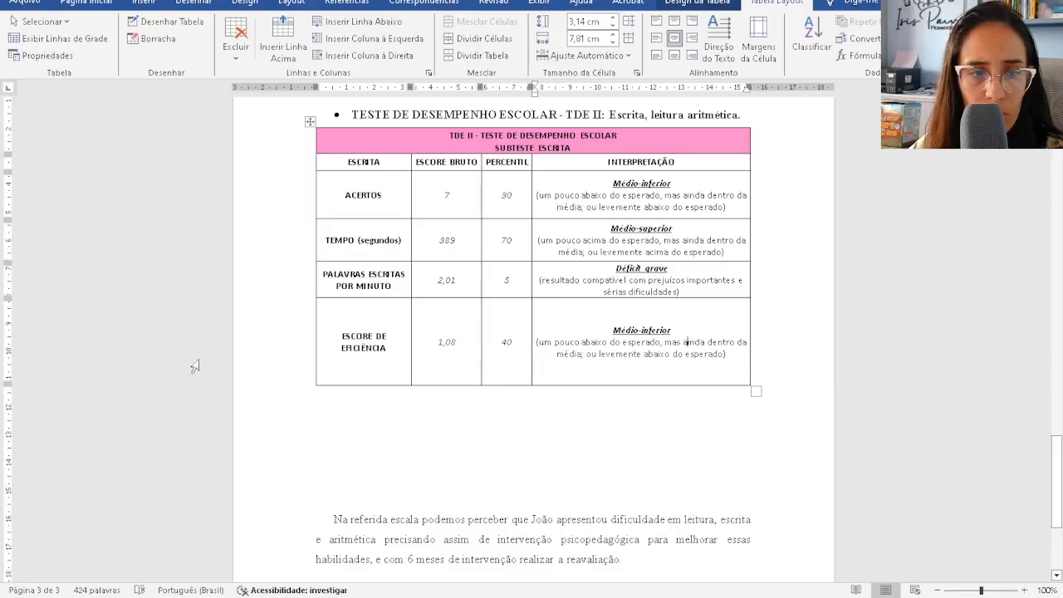
pyautogui.click(546, 332)
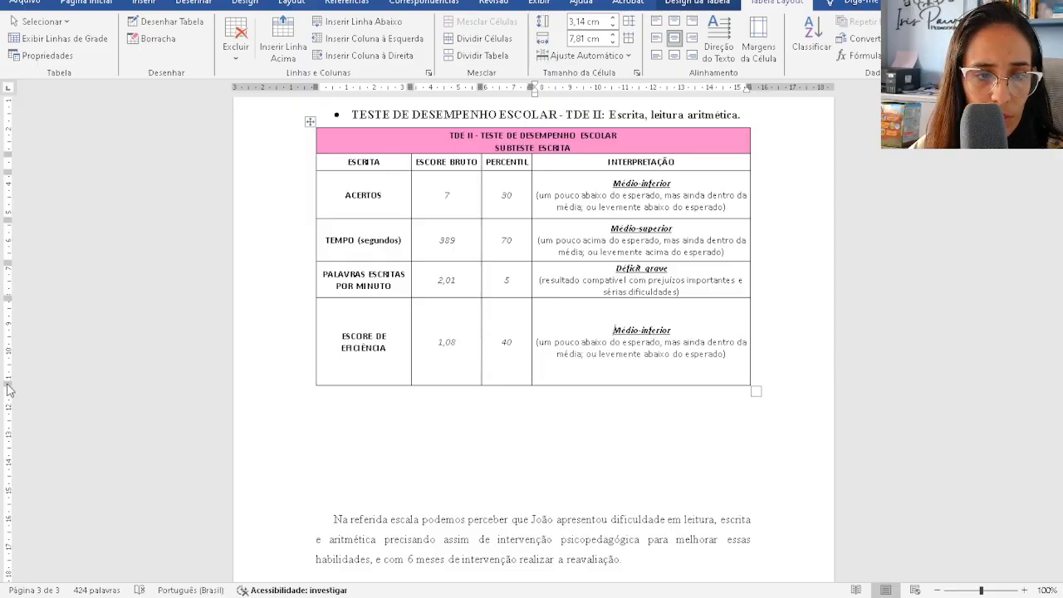
pyautogui.moveTo(10, 386); pyautogui.dragTo(20, 337)
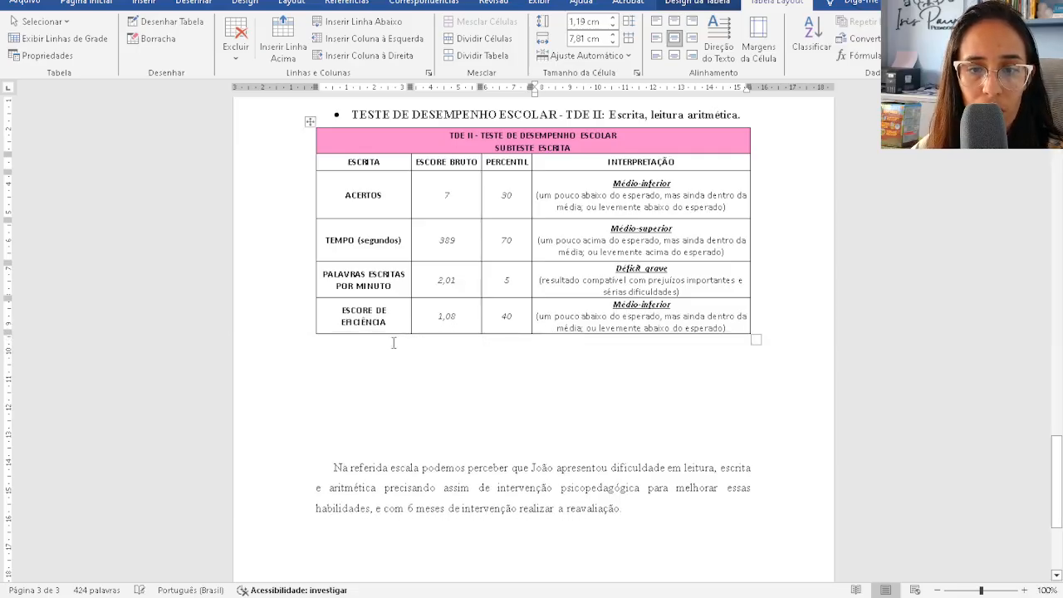
pyautogui.click(543, 342)
pyautogui.scroll(2, 683, 302)
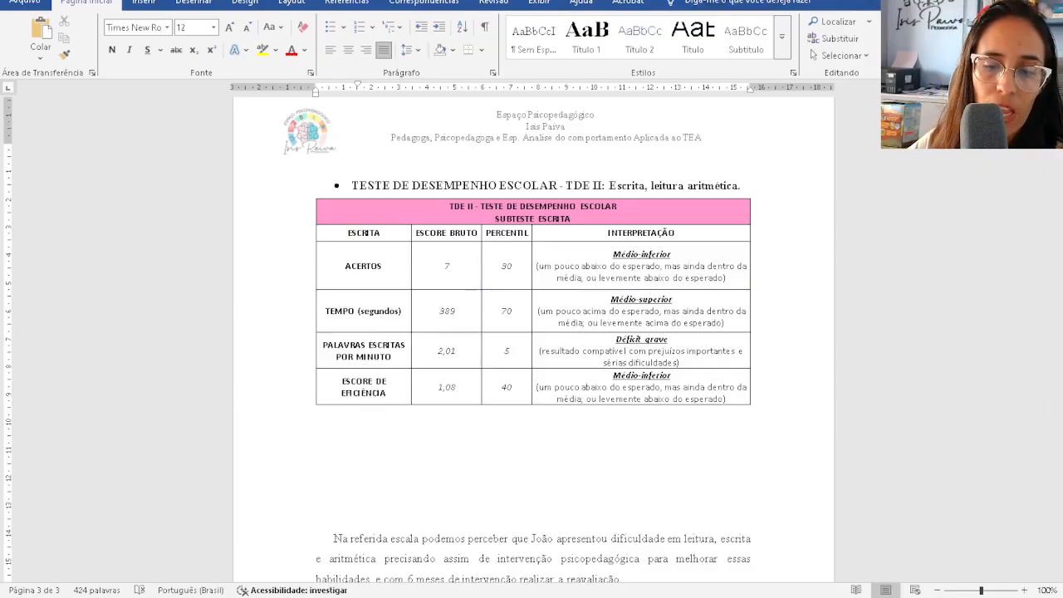
# - Copy the SUBTESTE ARITMÉTICA table, from title to ESCORE DE EFICIÊNCIA row, from Excel's CORREÇÃO sheet
pyautogui.click(782, 552)
pyautogui.scroll(-15, 441, 331)
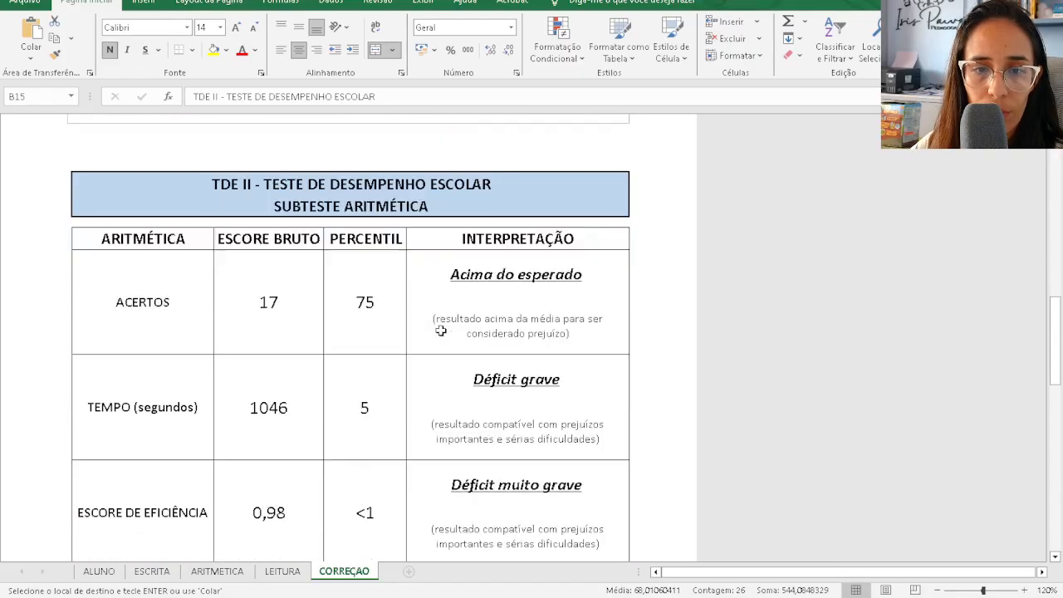
pyautogui.scroll(5, 432, 329)
pyautogui.scroll(-6, 296, 261)
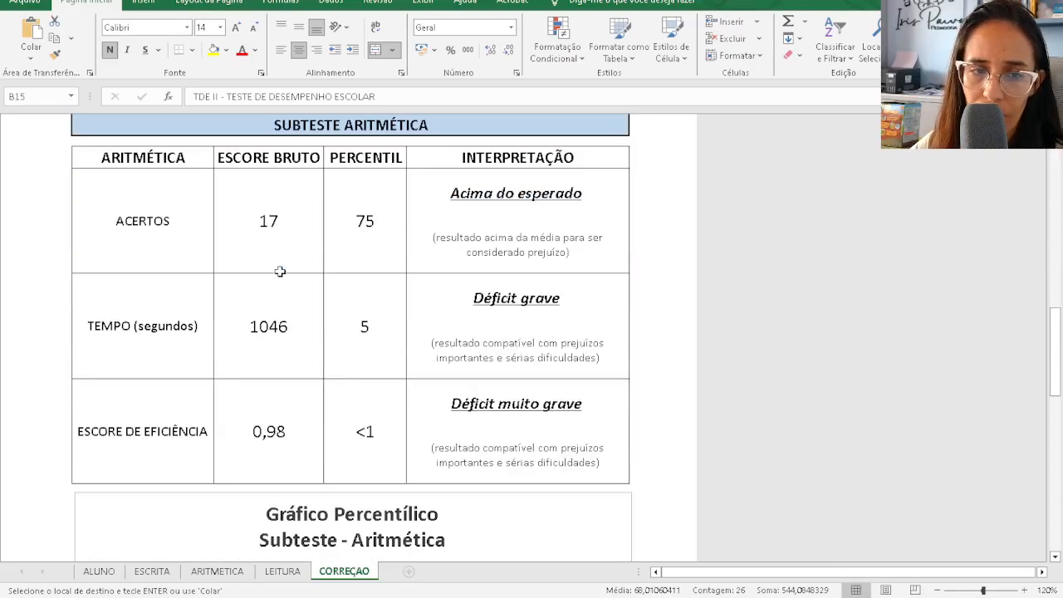
pyautogui.scroll(1, 171, 199)
pyautogui.moveTo(172, 199); pyautogui.dragTo(241, 235)
pyautogui.hotkey('ctrl', 'c')
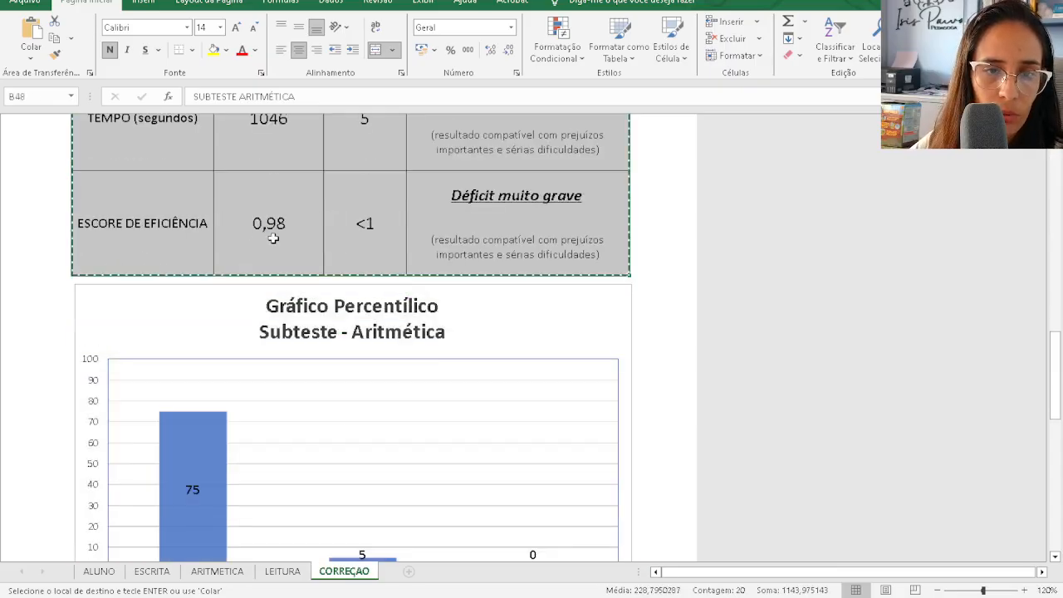
pyautogui.hotkey('alt', 'Tab')
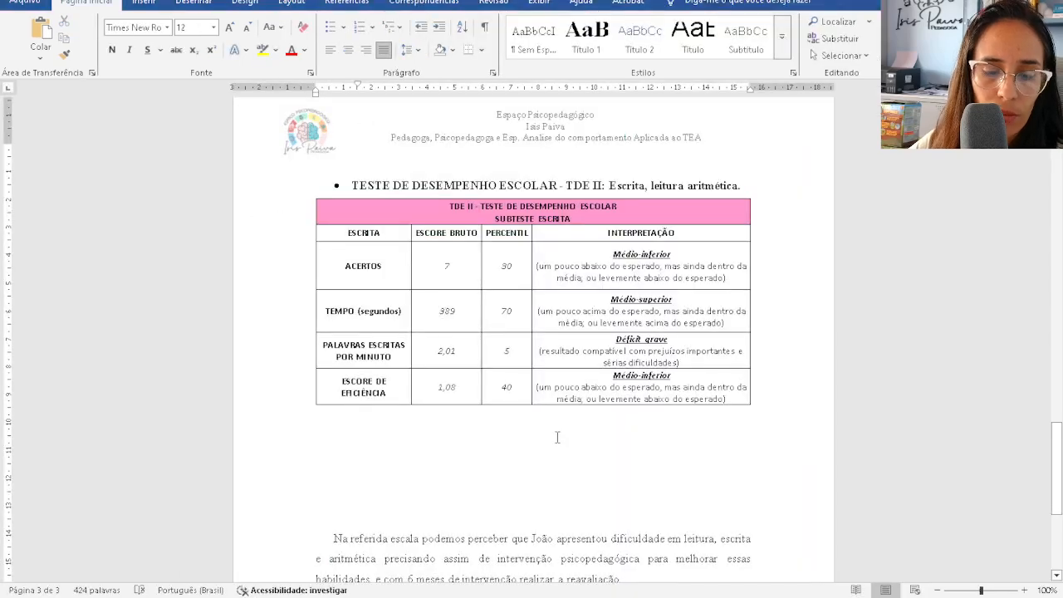
# - Paste the arithmetic table under the TDE II Escrita table, after an added blank line
pyautogui.hotkey('ctrl', 'v')
pyautogui.scroll(3, 557, 433)
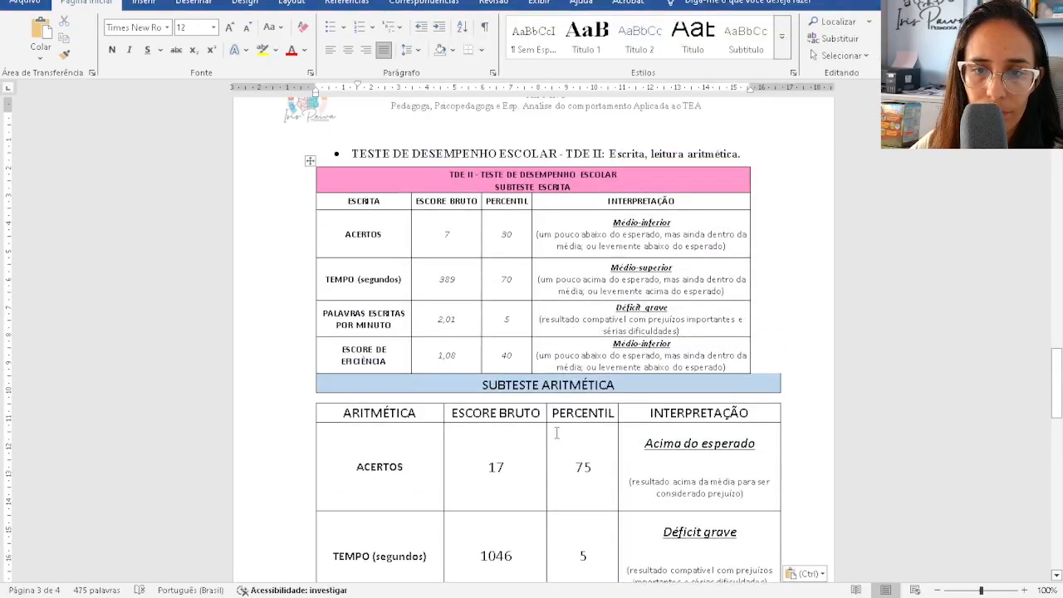
pyautogui.scroll(-3, 448, 326)
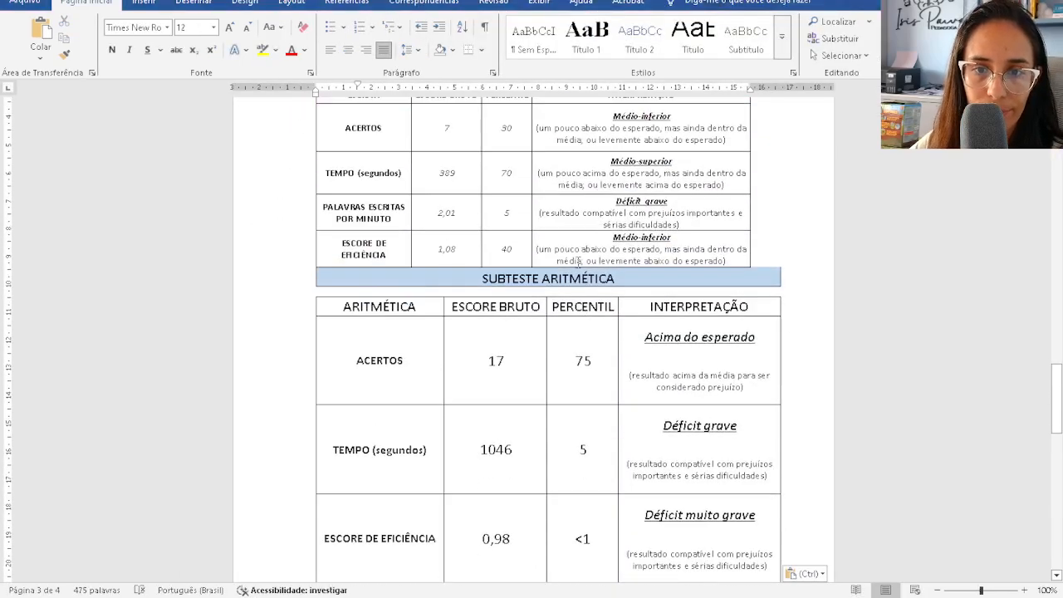
pyautogui.scroll(4, 621, 276)
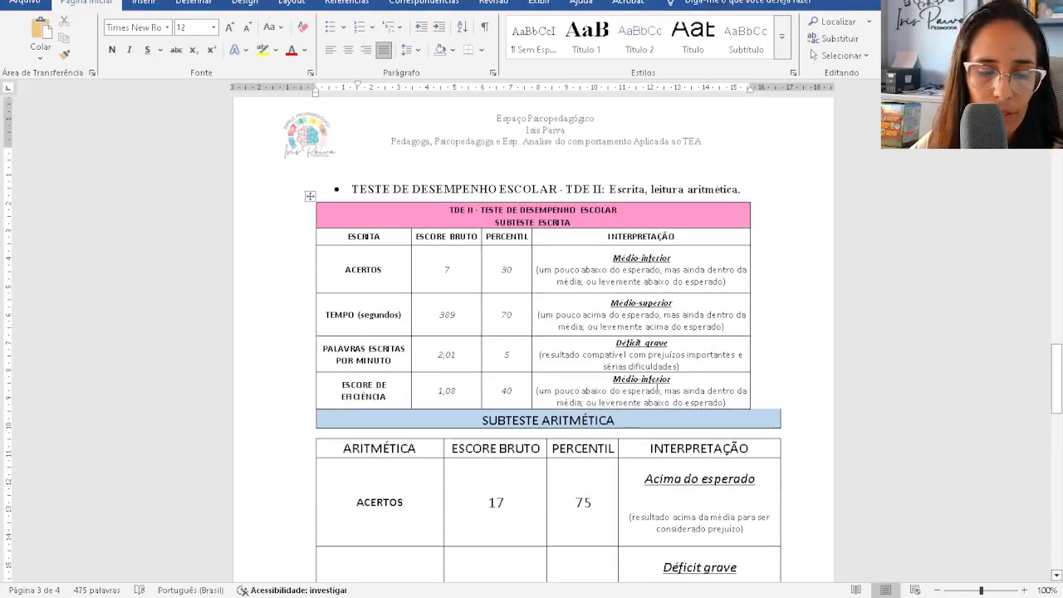
pyautogui.hotkey('ctrl', 'z')
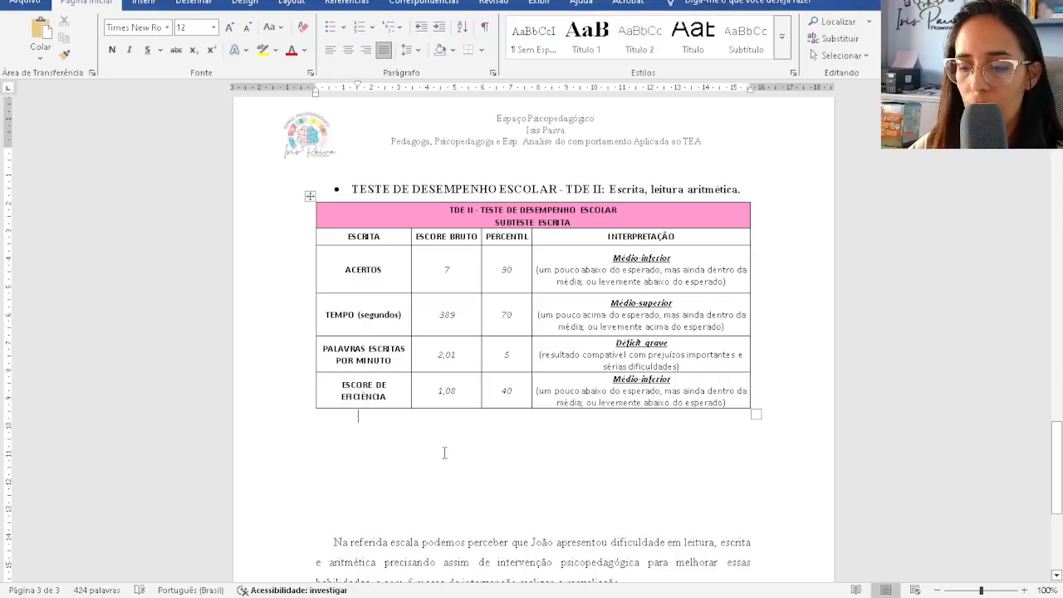
pyautogui.press('Return')
pyautogui.hotkey('ctrl', 'v')
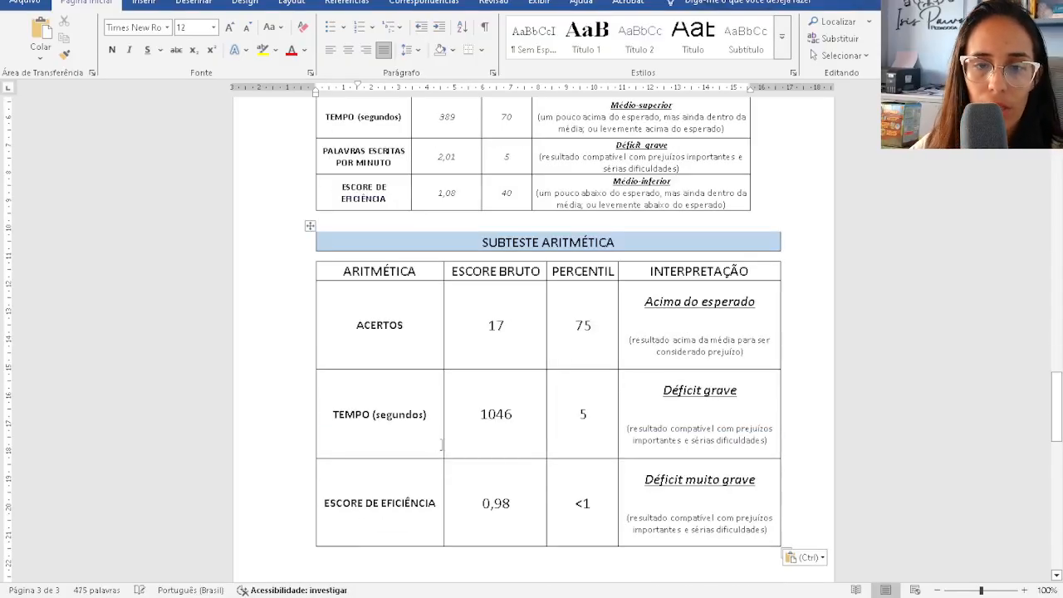
# - AutoFit the whole SUBTESTE ARITMÉTICA table to its contents
pyautogui.click(555, 393)
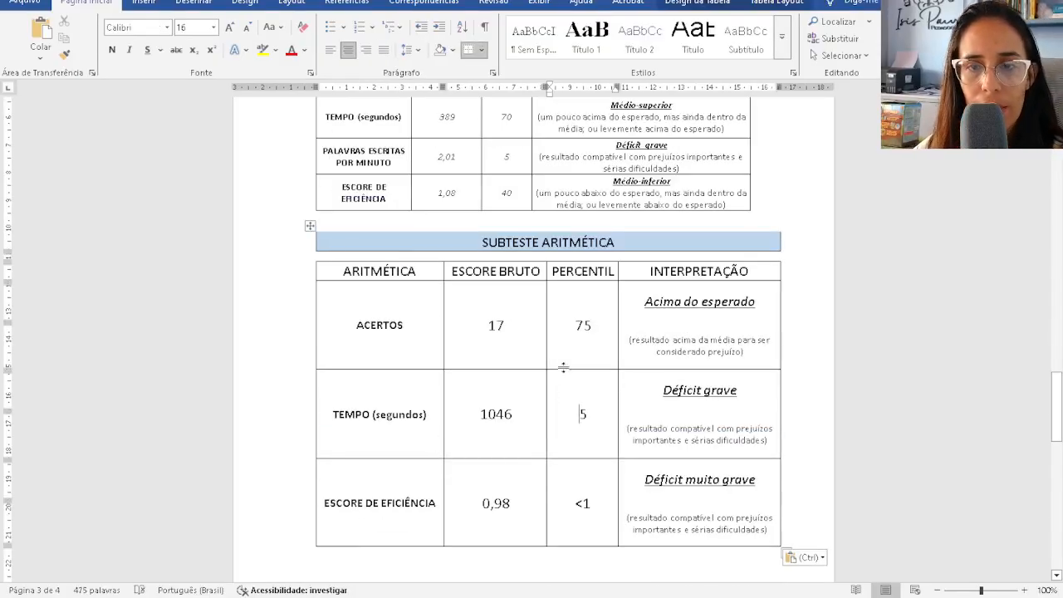
pyautogui.click(310, 226)
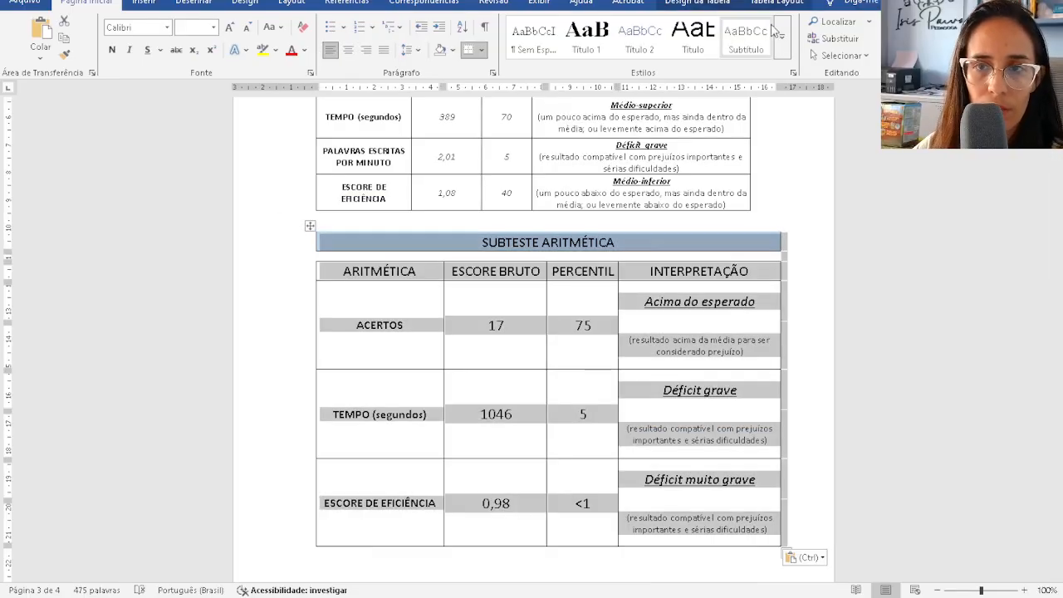
pyautogui.click(774, 4)
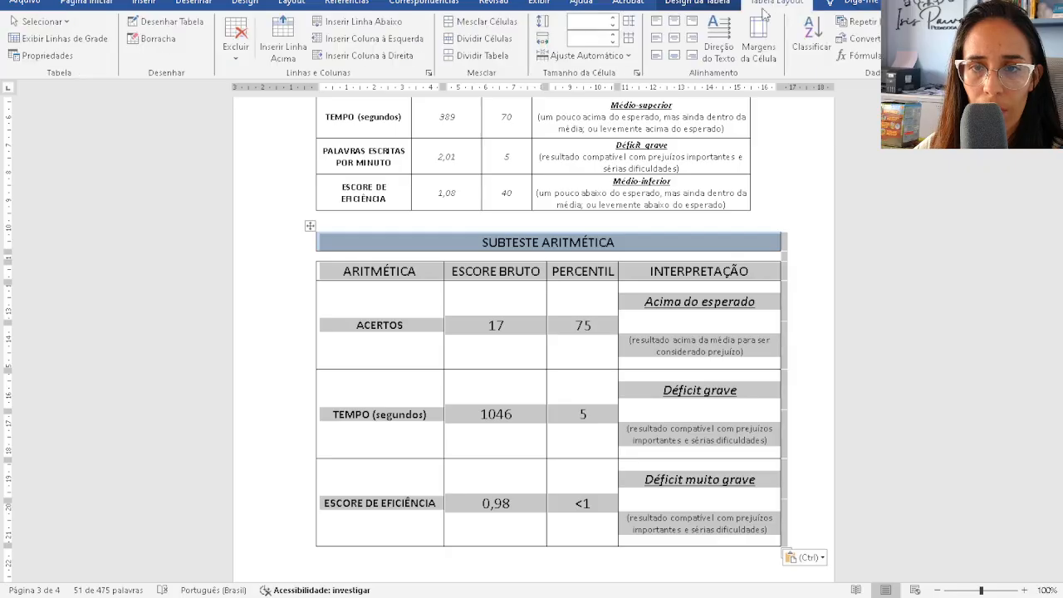
pyautogui.click(581, 55)
pyautogui.click(594, 72)
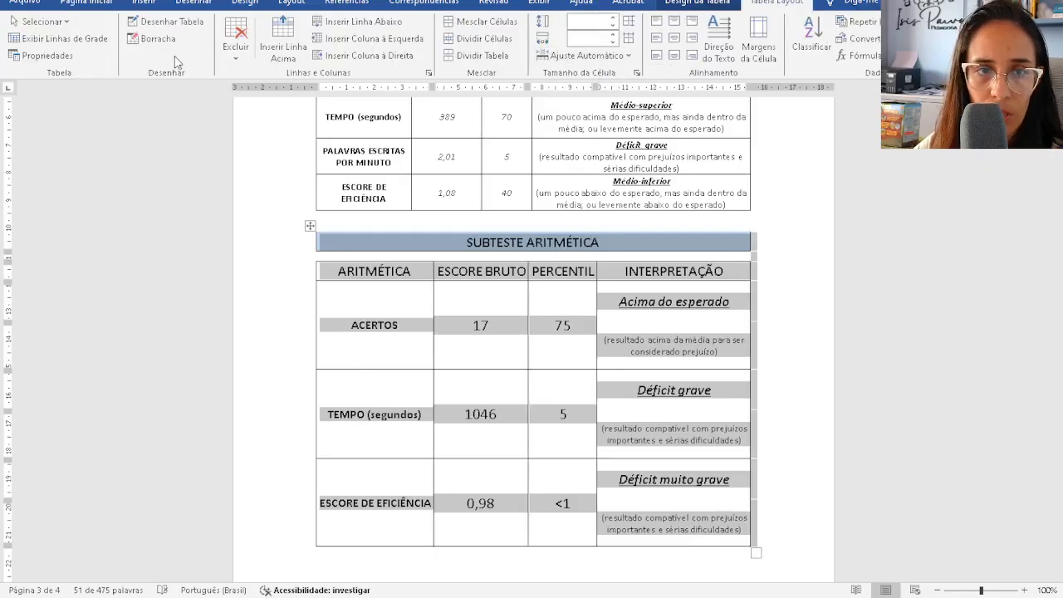
# - Erase the spacer row under the title and merge each interpretation with its explanation cell
pyautogui.click(152, 39)
pyautogui.moveTo(437, 249); pyautogui.dragTo(700, 257)
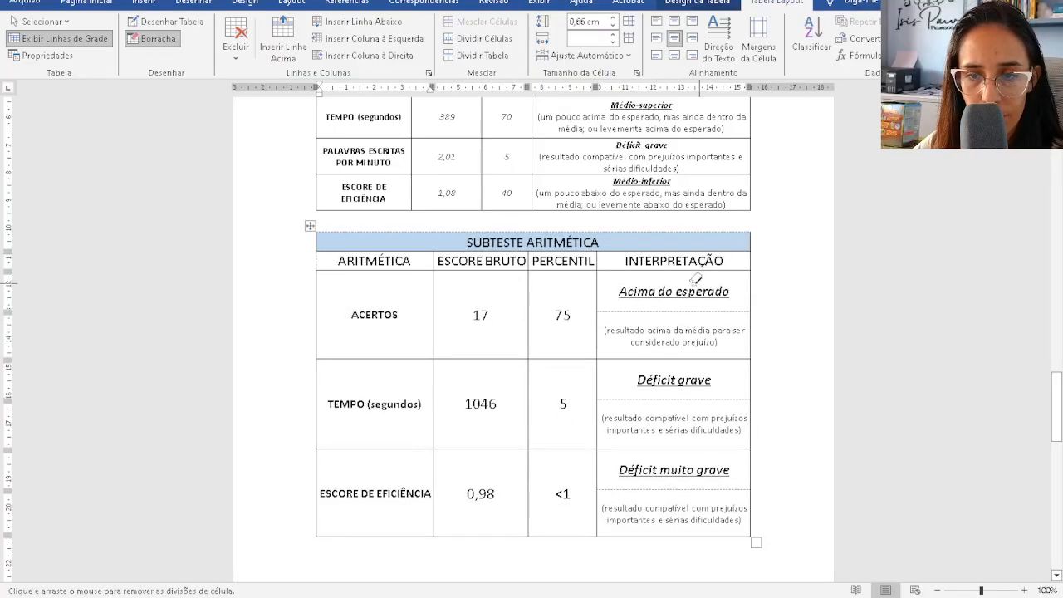
pyautogui.click(645, 311)
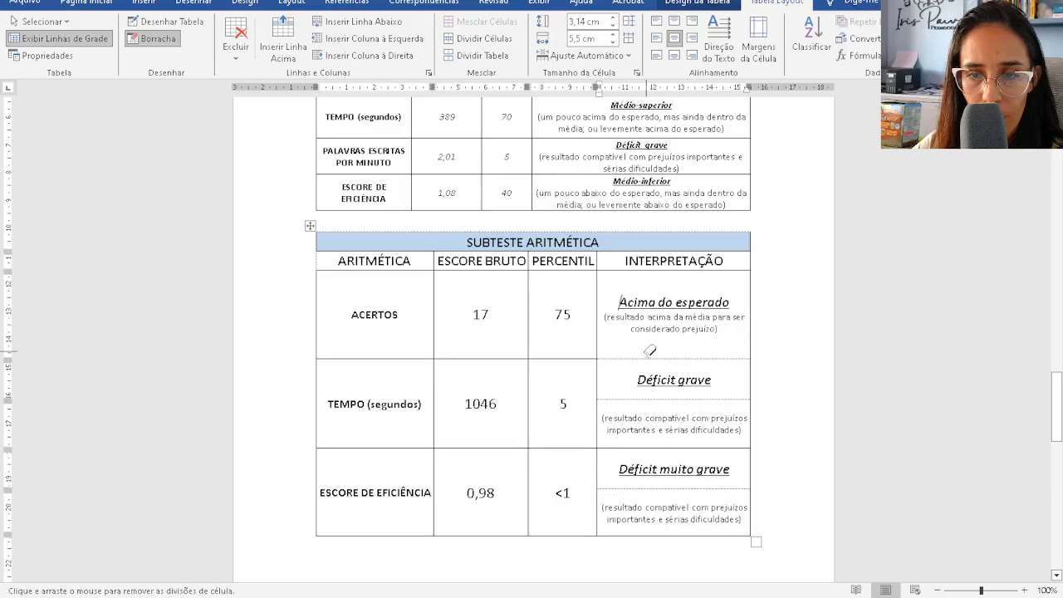
pyautogui.click(654, 401)
pyautogui.click(653, 487)
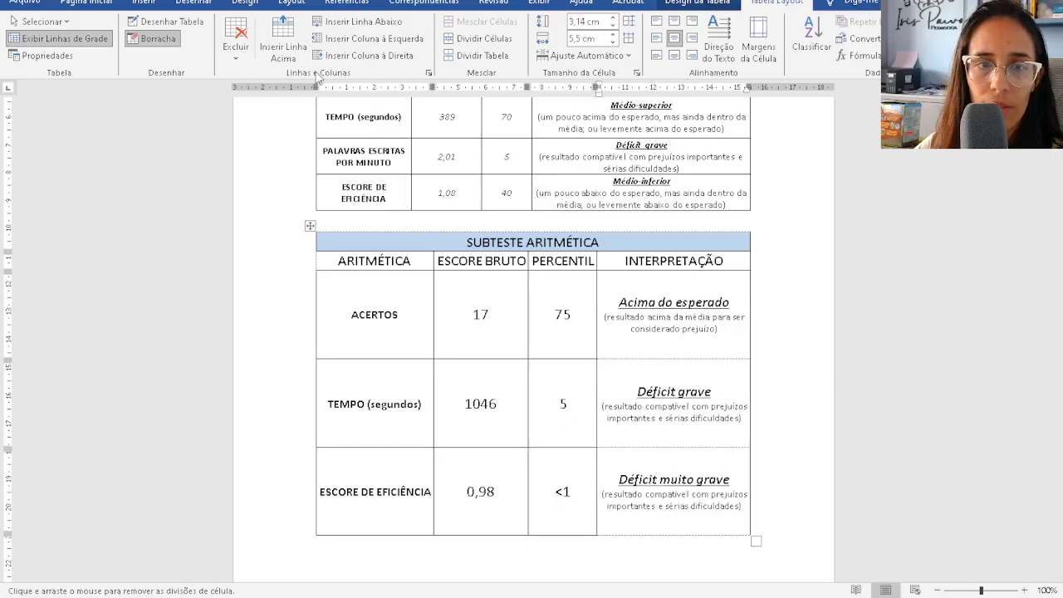
# - Redraw solid borders under Acima do esperado, Déficit grave and along the table's top edge
pyautogui.click(166, 21)
pyautogui.moveTo(609, 356); pyautogui.dragTo(689, 358)
pyautogui.moveTo(627, 447); pyautogui.dragTo(687, 449)
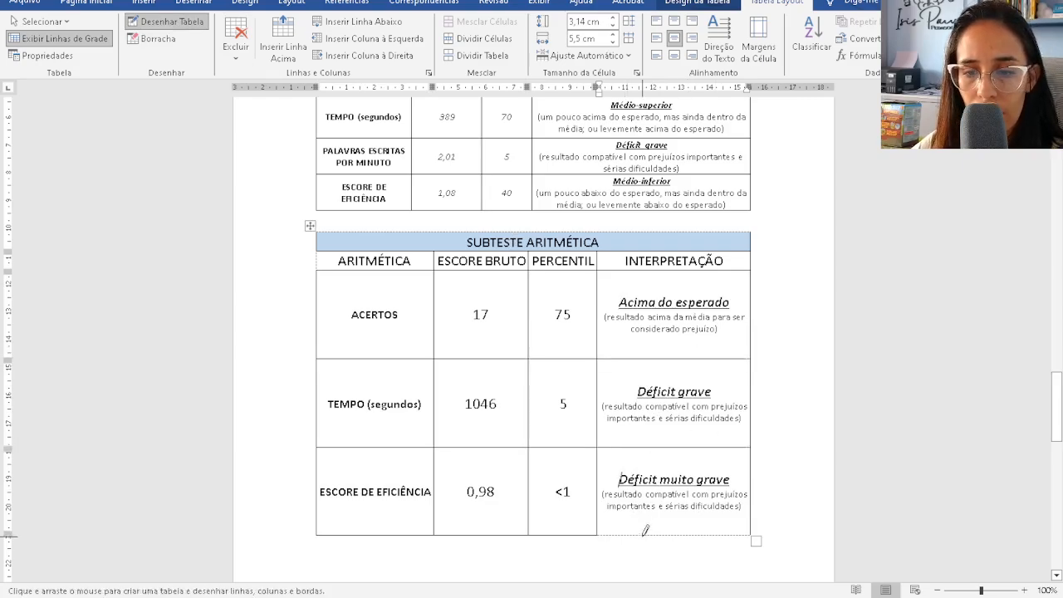
pyautogui.moveTo(646, 532); pyautogui.dragTo(730, 536)
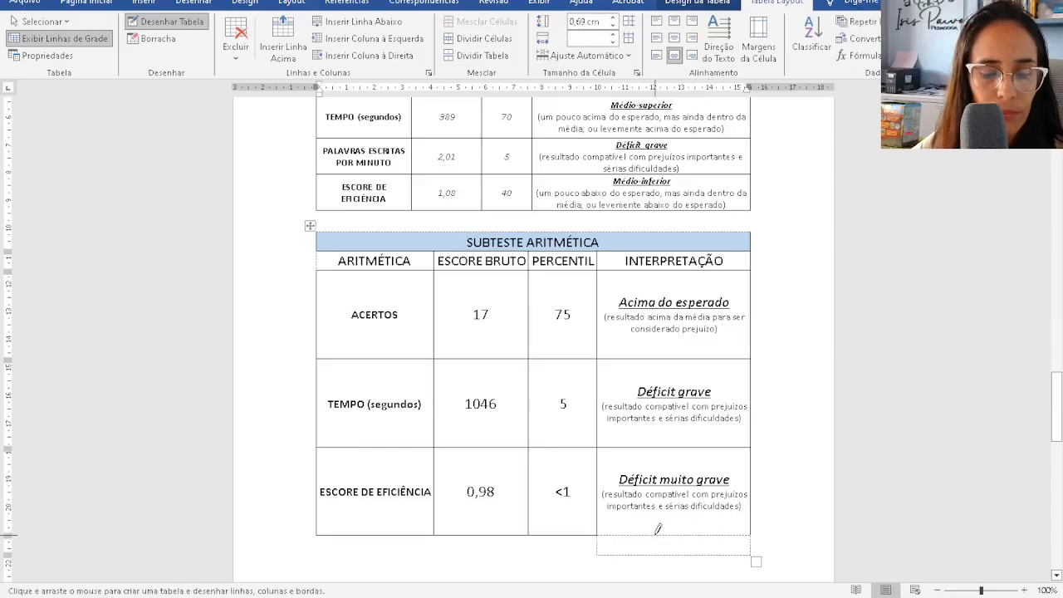
pyautogui.hotkey('ctrl', 'z')
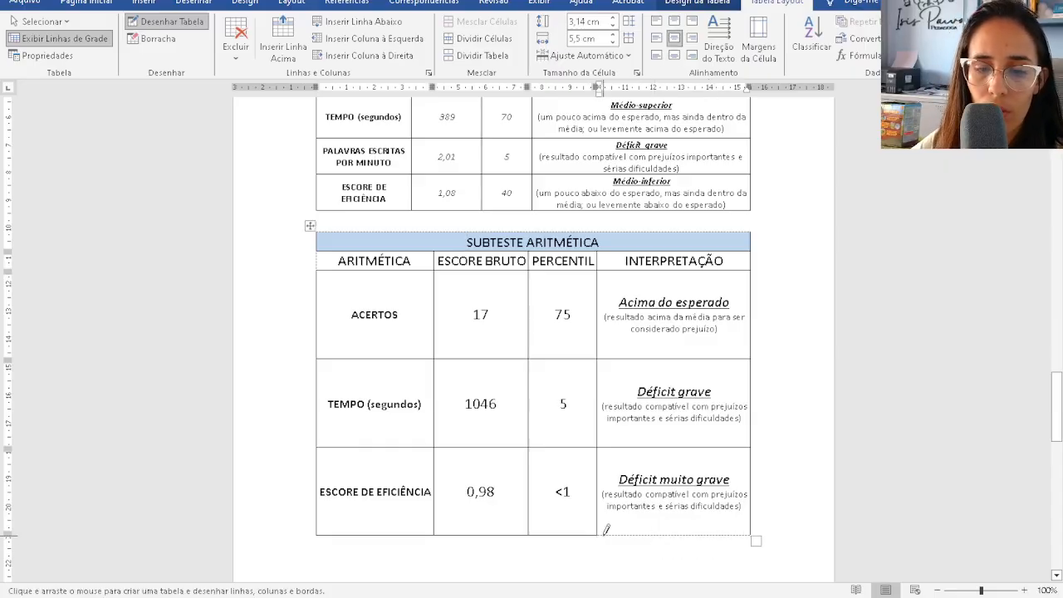
pyautogui.moveTo(607, 535); pyautogui.dragTo(722, 535)
pyautogui.hotkey('ctrl', 'z')
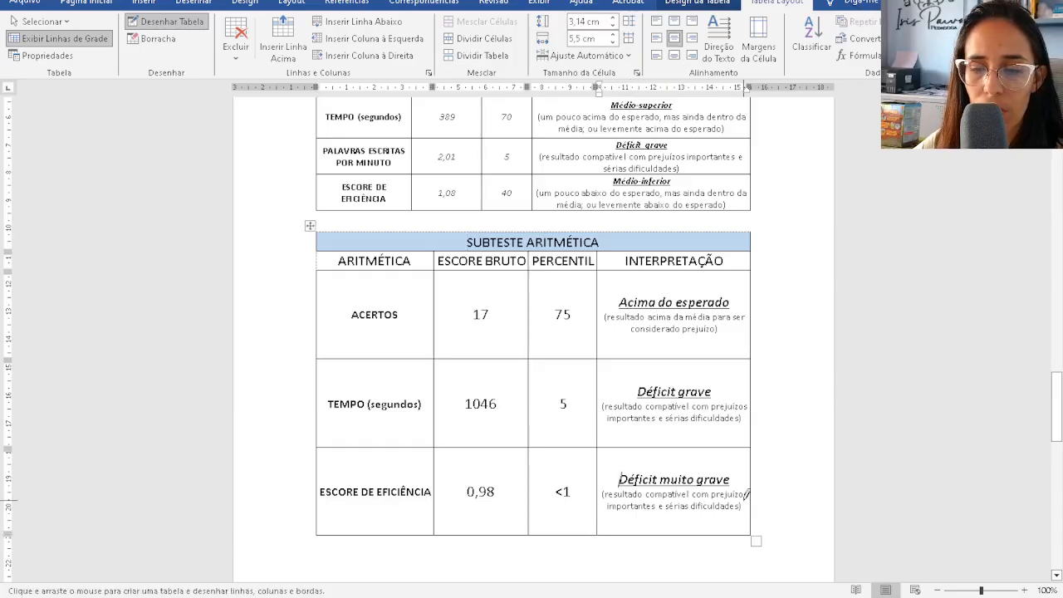
pyautogui.moveTo(338, 225); pyautogui.dragTo(512, 233)
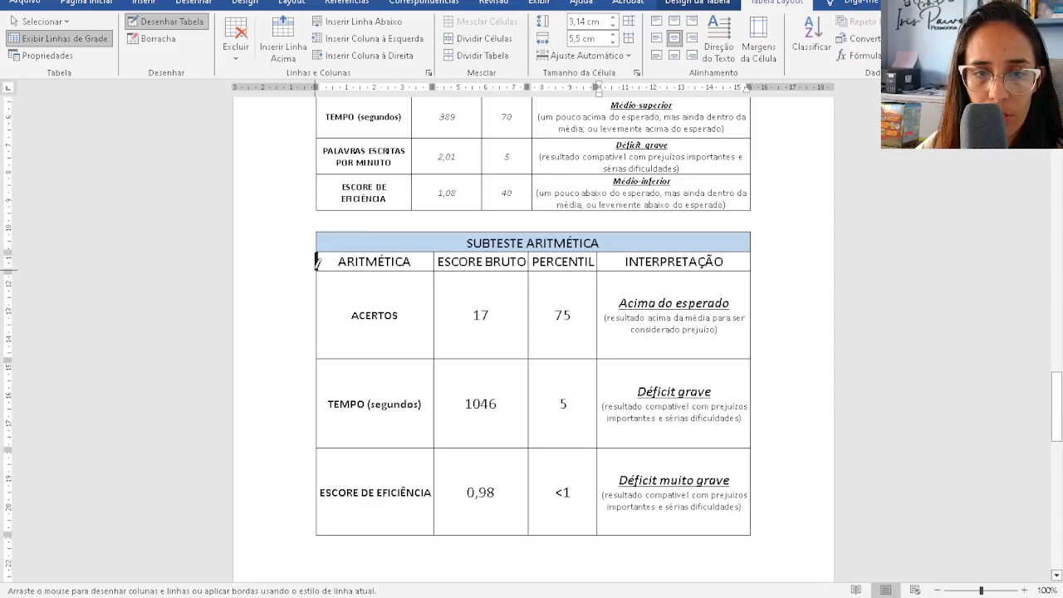
pyautogui.press('Escape')
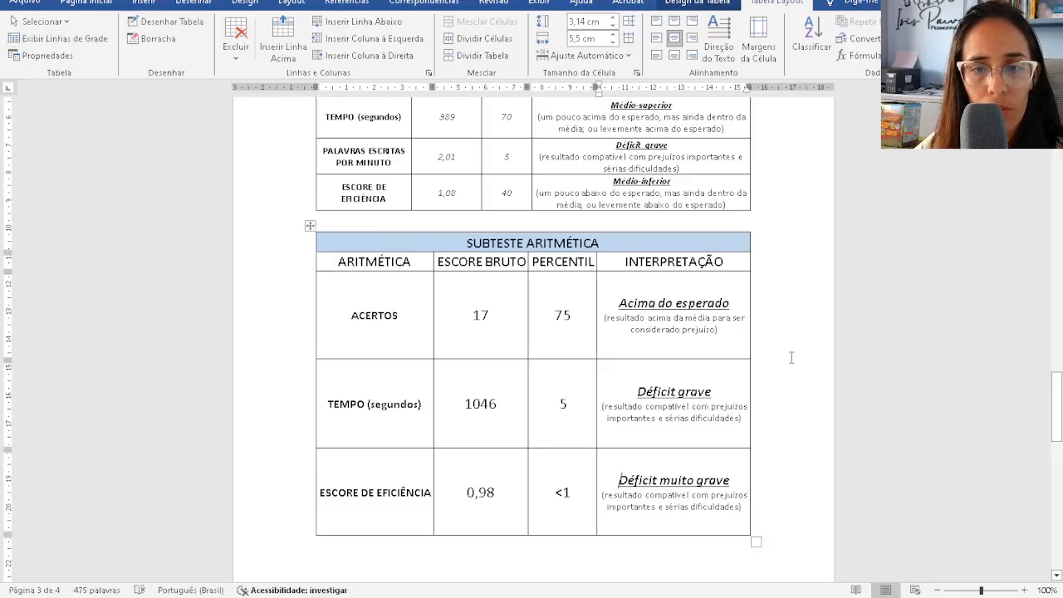
# - Shorten the ACERTOS, TEMPO (segundos) and ESCORE DE EFICIÊNCIA rows of the arithmetic table
pyautogui.click(715, 257)
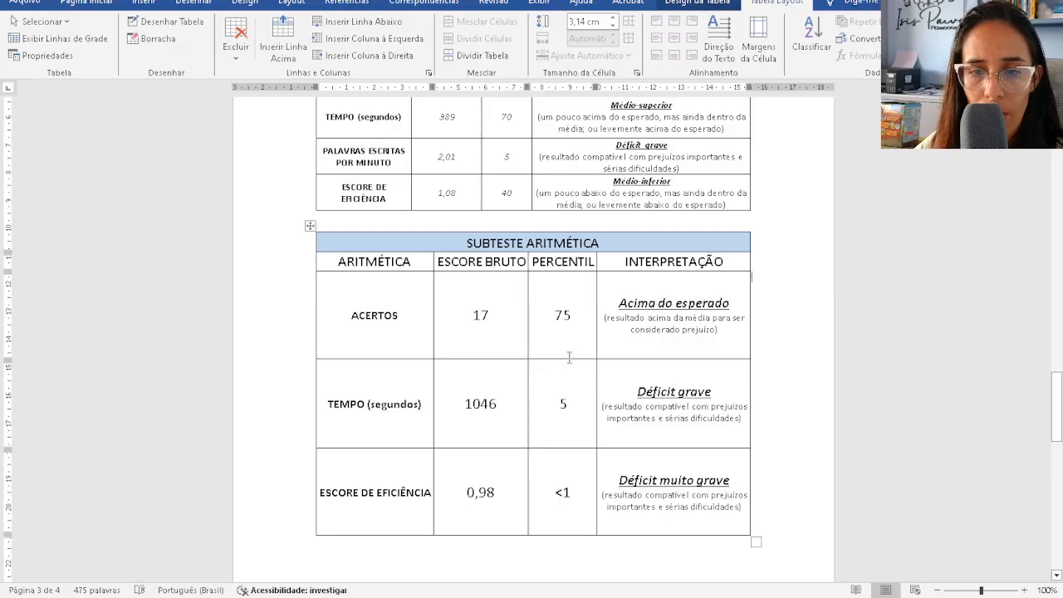
pyautogui.moveTo(567, 360); pyautogui.dragTo(570, 313)
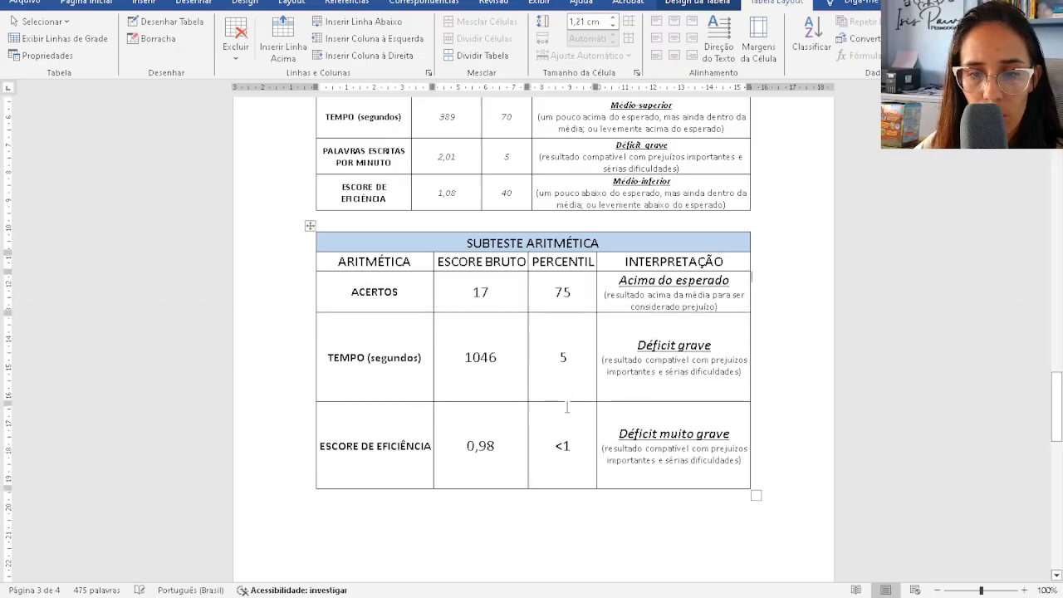
pyautogui.moveTo(566, 401); pyautogui.dragTo(567, 360)
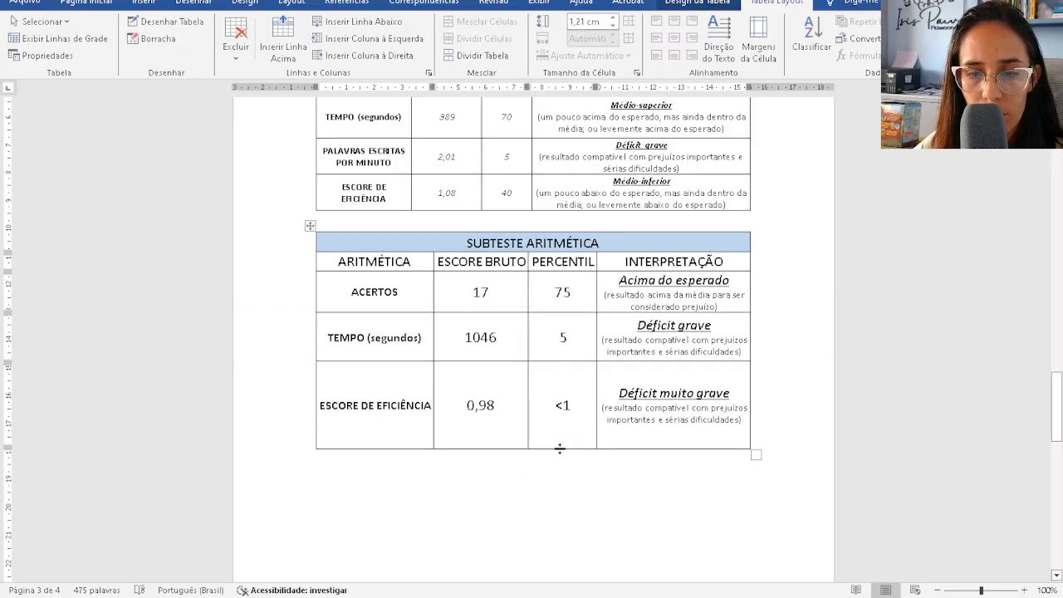
pyautogui.moveTo(560, 448); pyautogui.dragTo(562, 402)
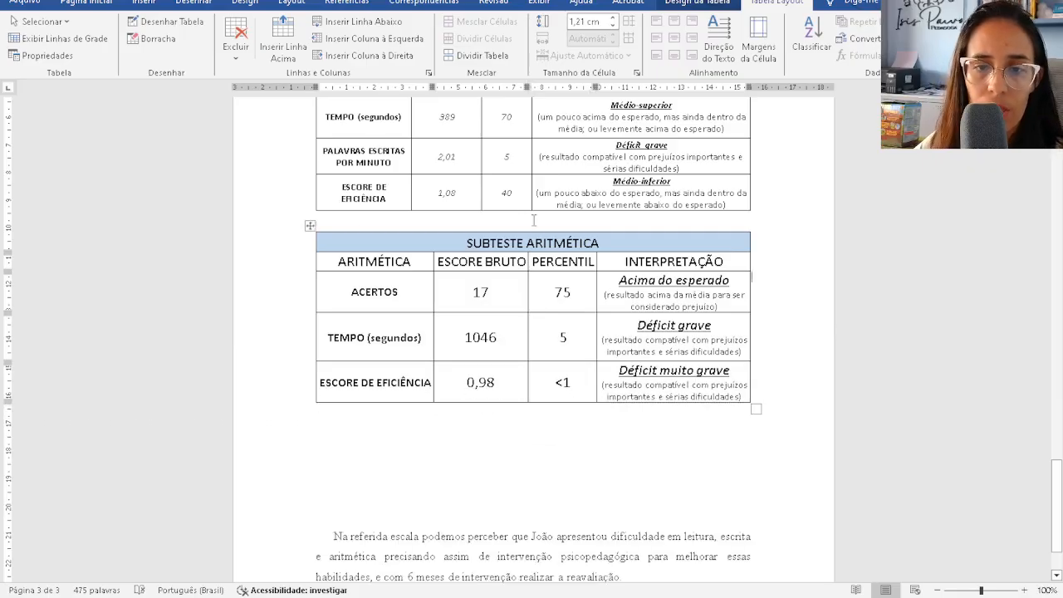
# - Try joining the arithmetic table onto the writing table and re-fitting columns, then undo to keep them separate
pyautogui.click(533, 220)
pyautogui.press('Delete')
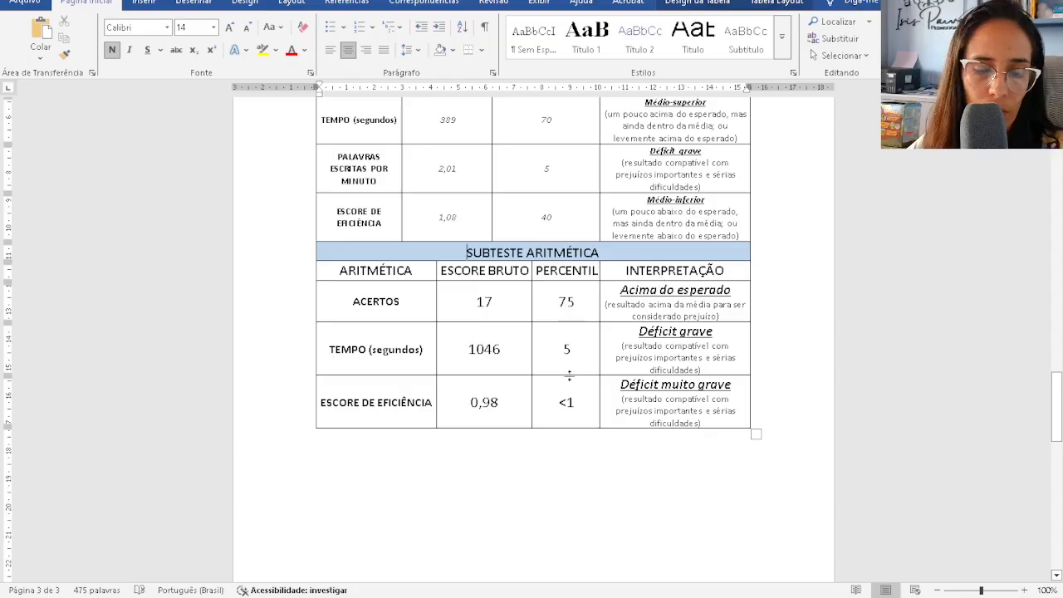
pyautogui.hotkey('ctrl', 'z')
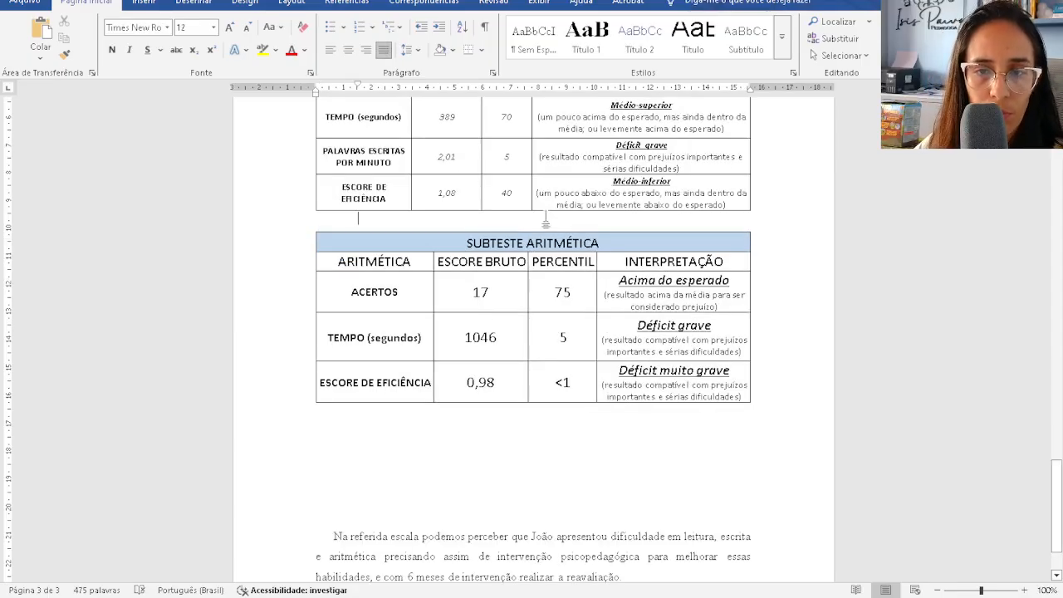
pyautogui.press('Delete')
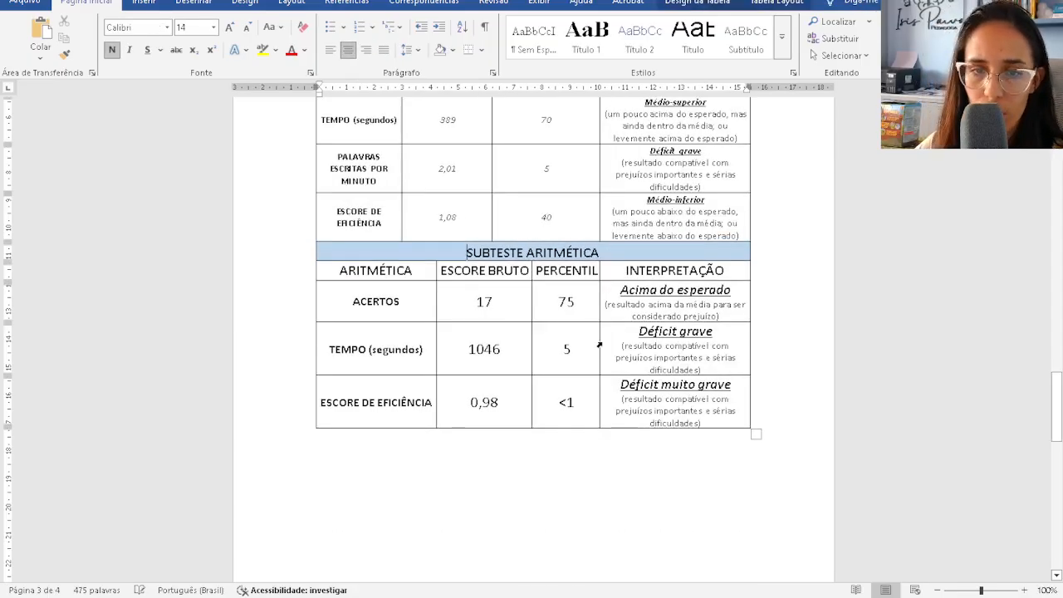
pyautogui.scroll(3, 599, 345)
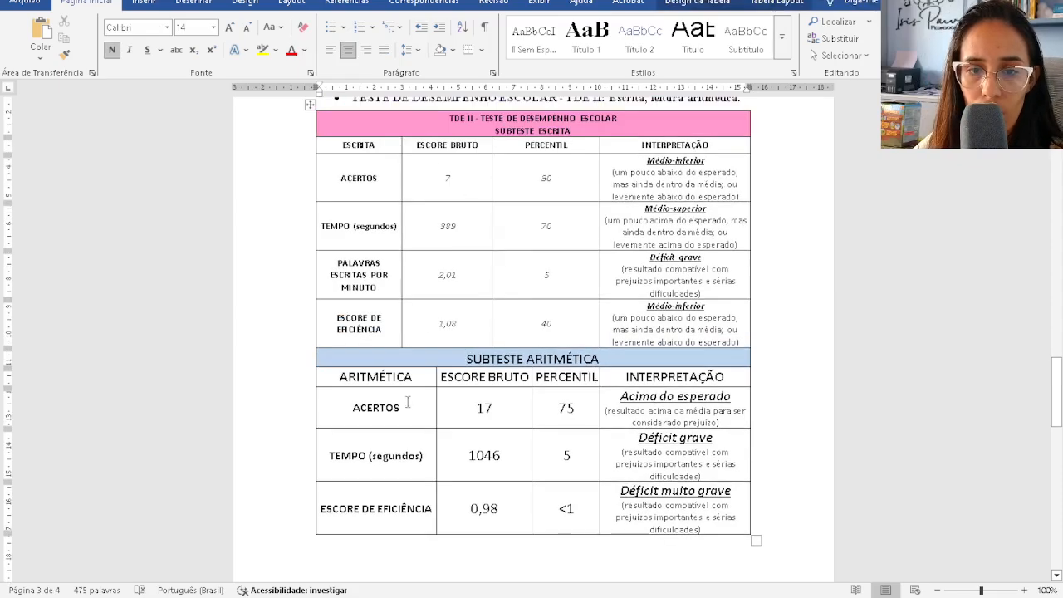
pyautogui.doubleClick(490, 326)
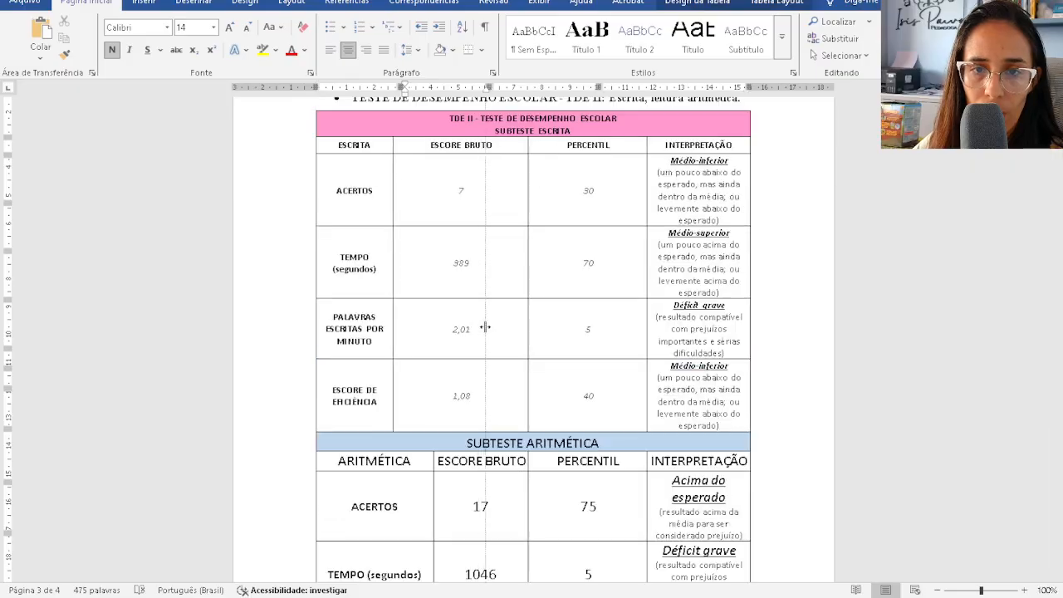
pyautogui.doubleClick(476, 328)
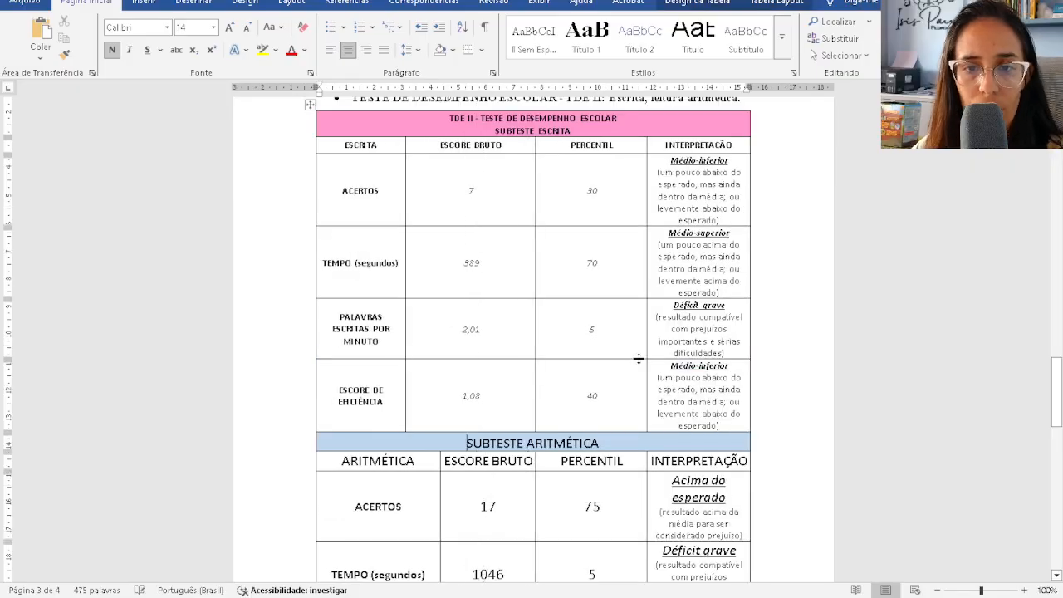
pyautogui.doubleClick(646, 375)
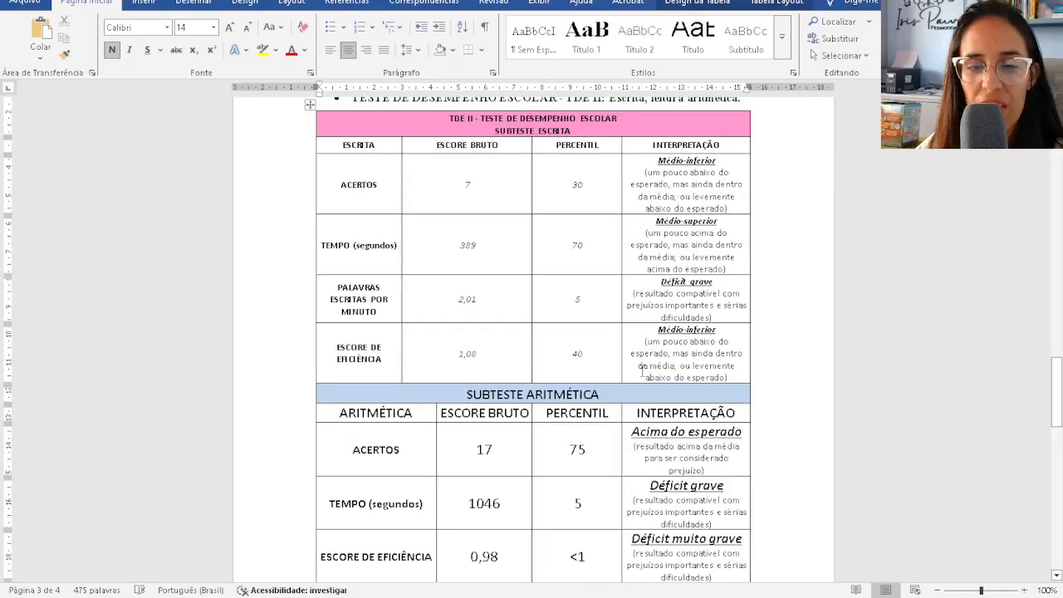
pyautogui.scroll(-3, 621, 314)
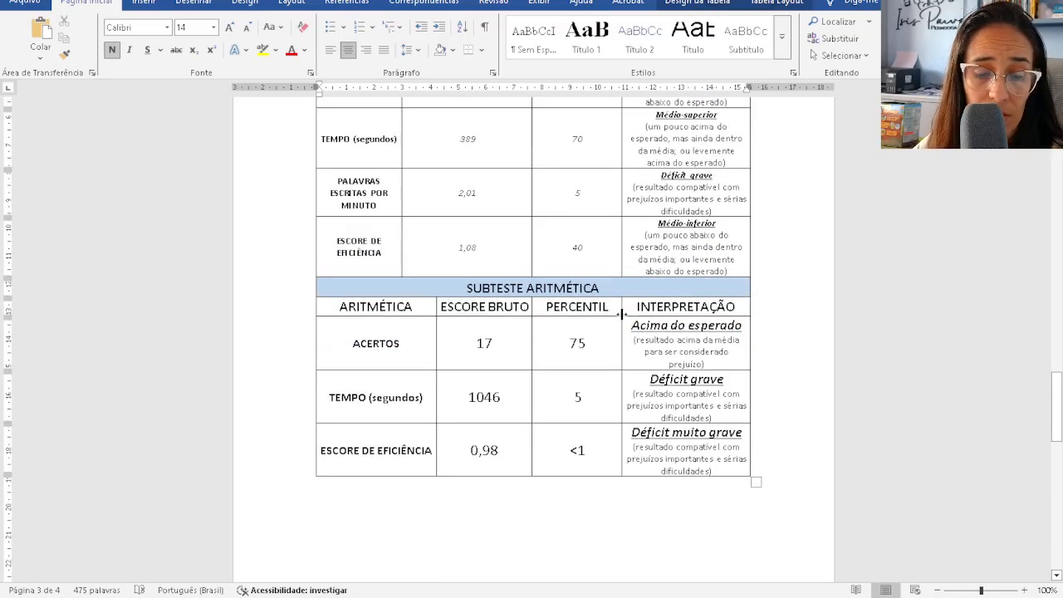
pyautogui.hotkey('ctrl', 'z')
# - Scroll up from below the arithmetic table to the STROOP section and its Cartão tables on page 1
pyautogui.click(582, 453)
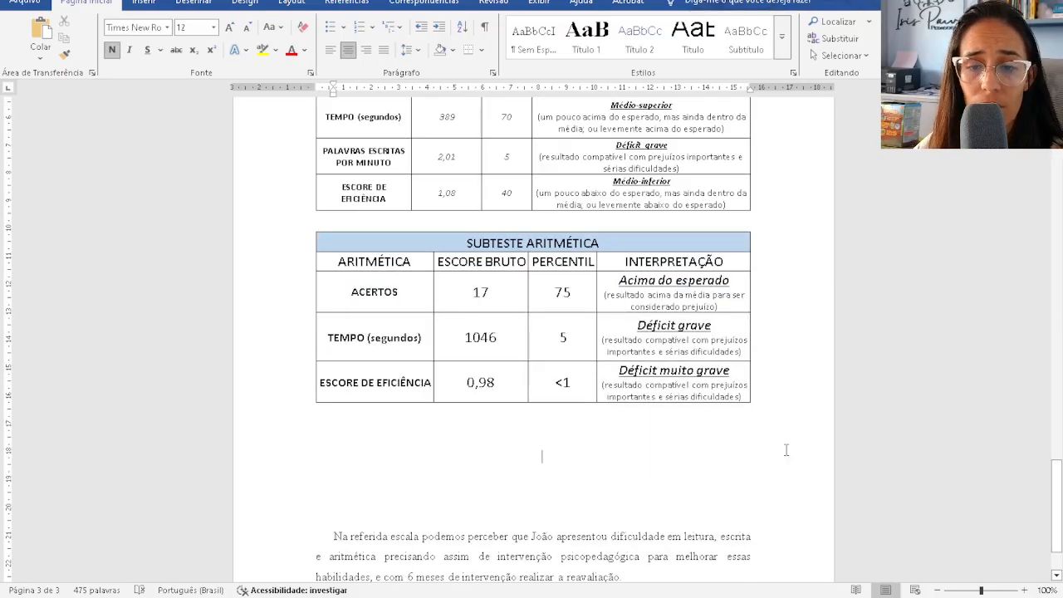
pyautogui.scroll(3, 549, 426)
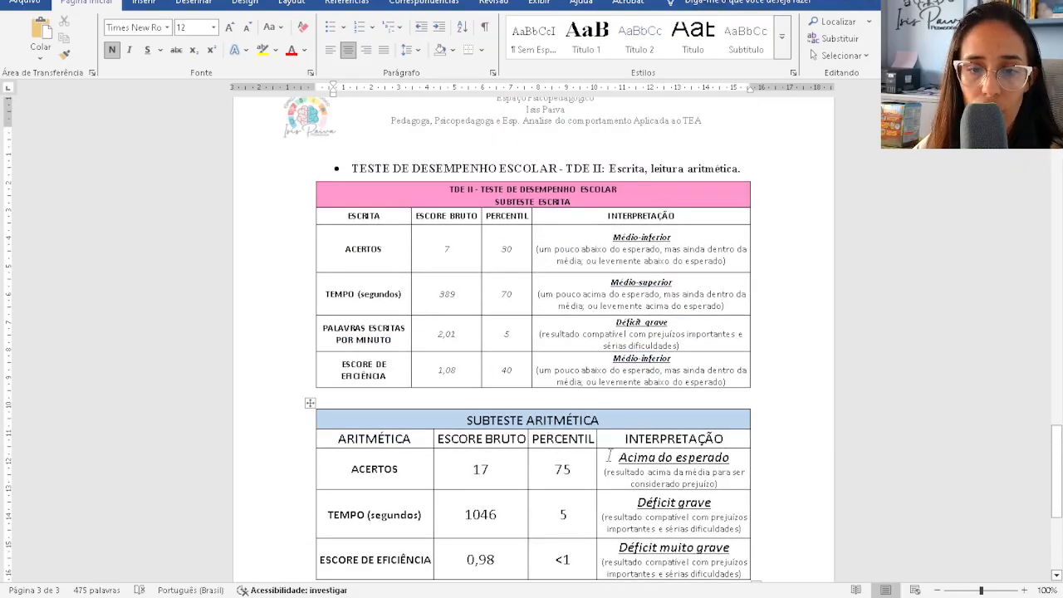
pyautogui.scroll(4, 499, 248)
pyautogui.scroll(-9, 619, 448)
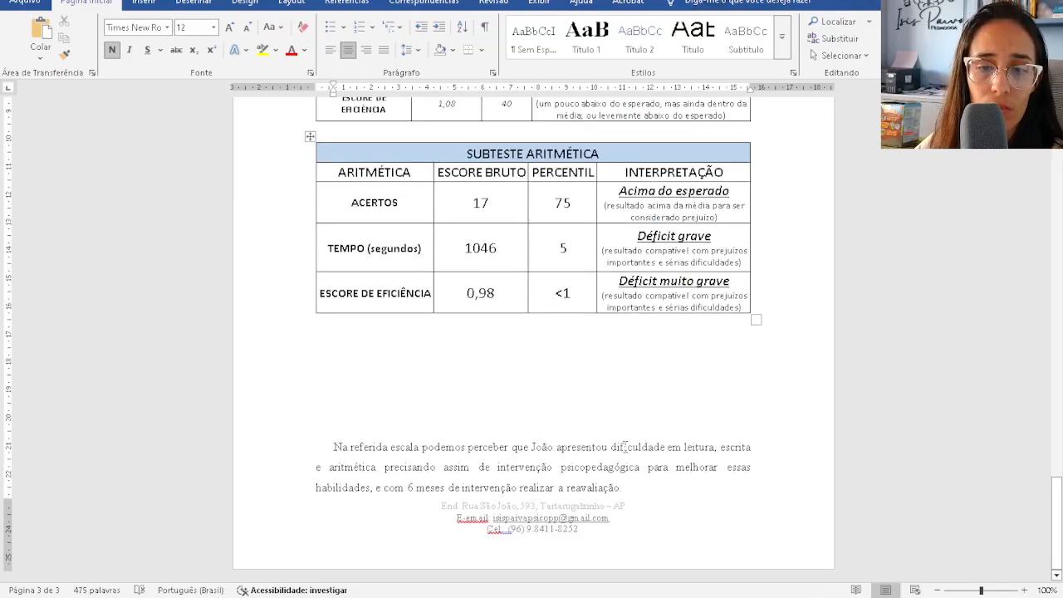
pyautogui.scroll(20, 624, 446)
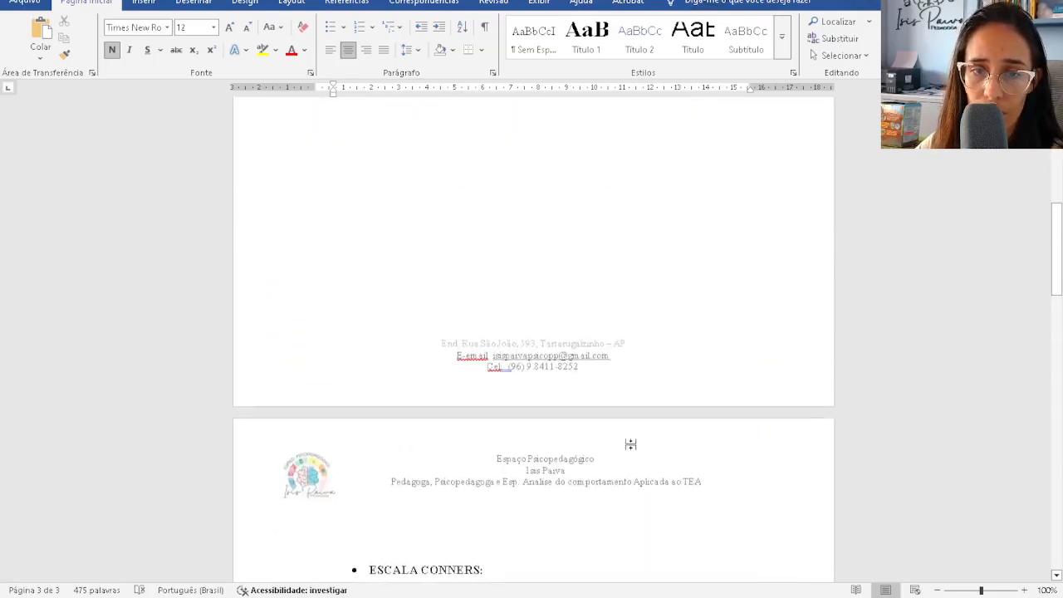
pyautogui.scroll(9, 630, 444)
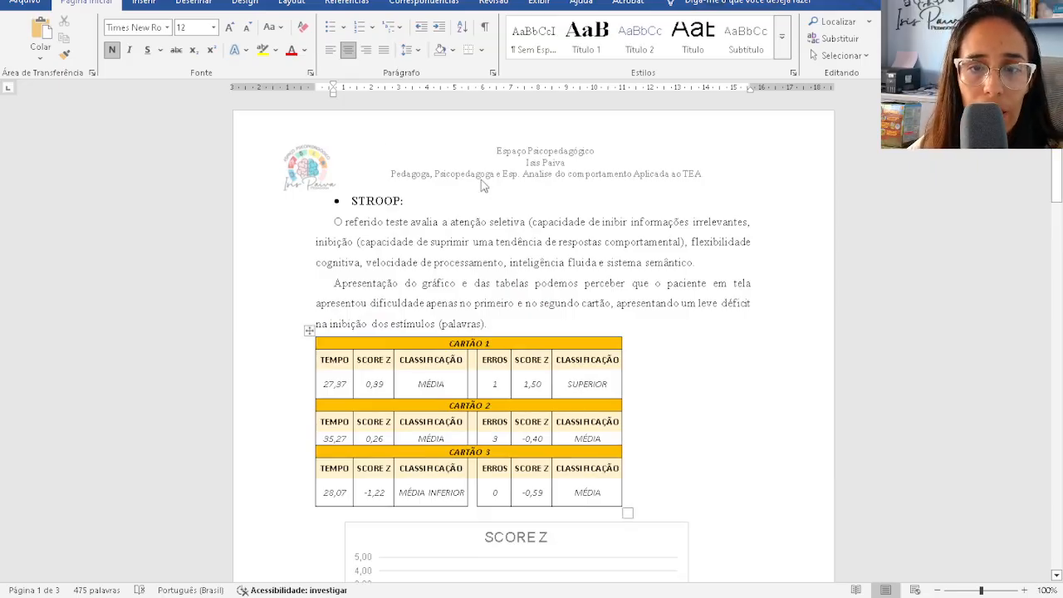
pyautogui.click(505, 262)
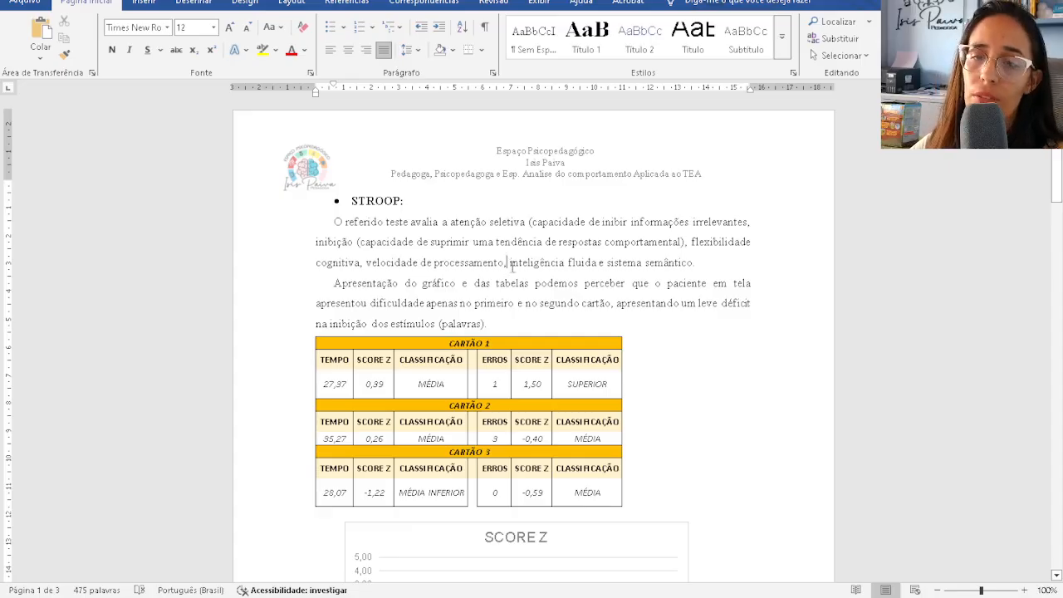
pyautogui.moveTo(490, 324); pyautogui.dragTo(310, 217)
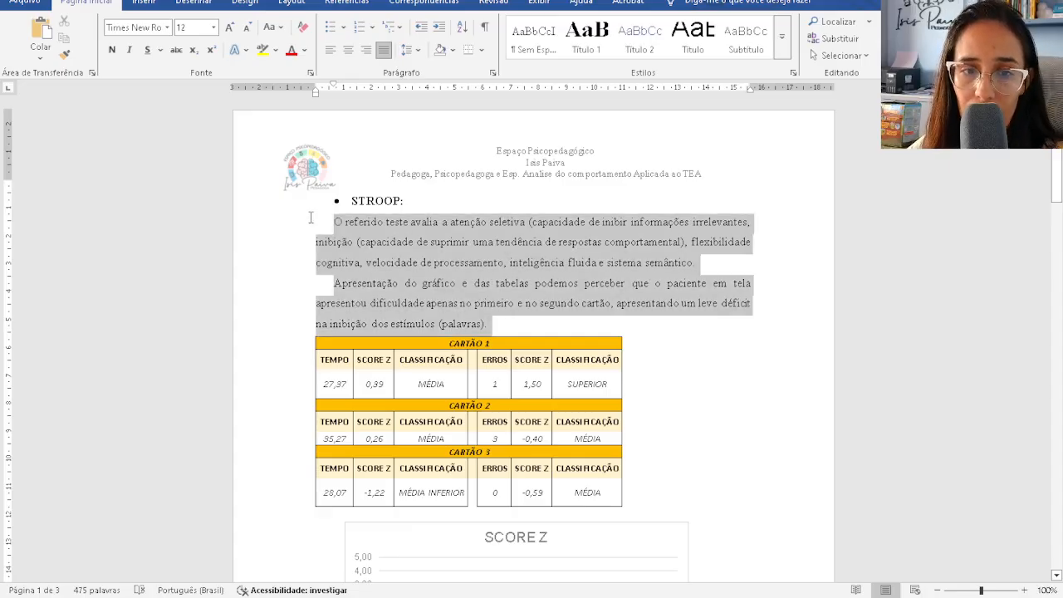
pyautogui.click(331, 50)
pyautogui.click(742, 375)
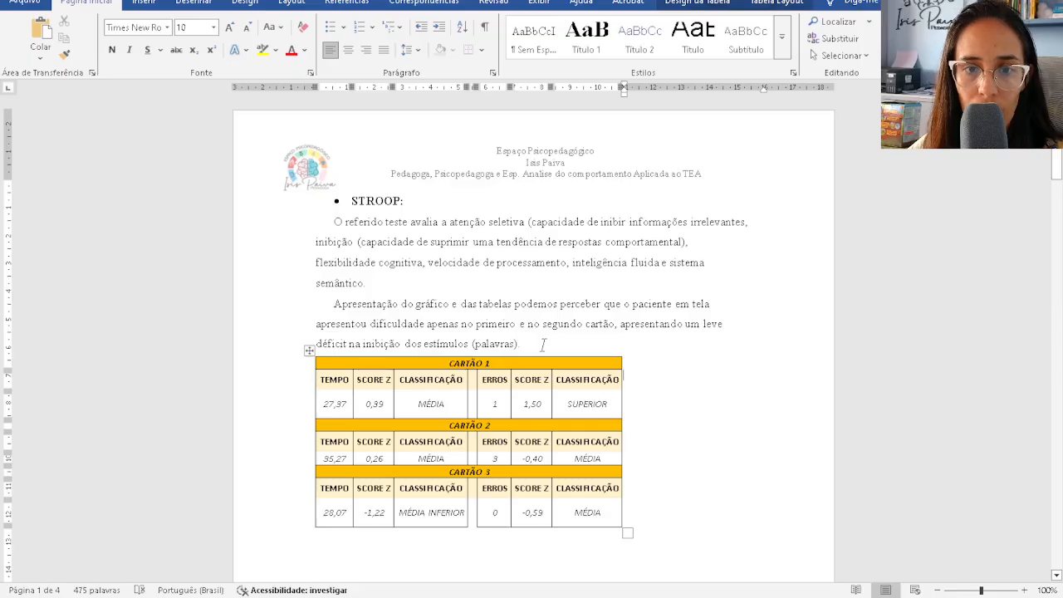
pyautogui.moveTo(542, 344); pyautogui.dragTo(332, 222)
pyautogui.hotkey('ctrl', 'j')
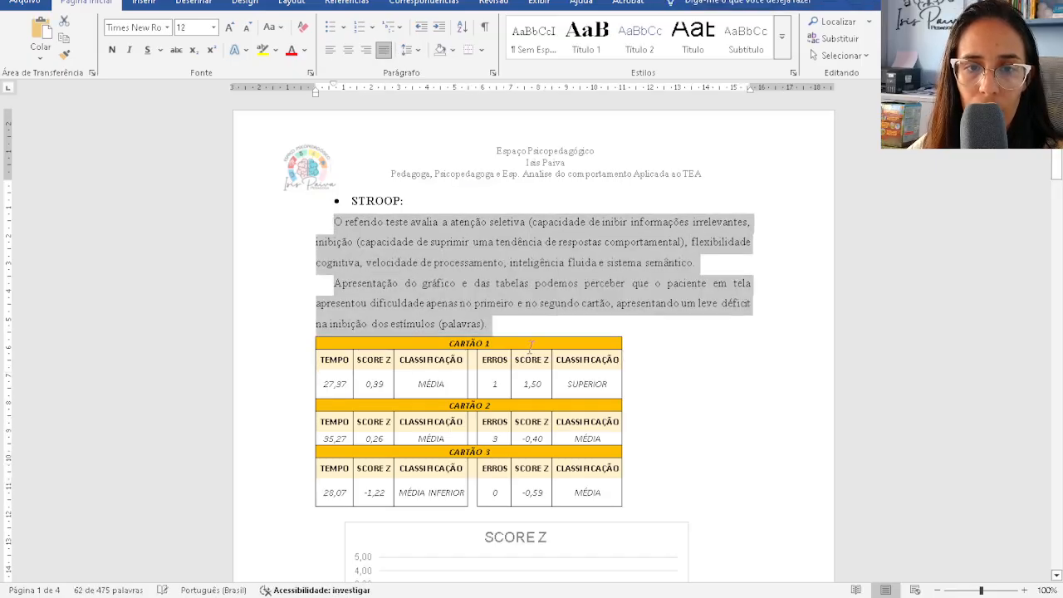
pyautogui.click(694, 405)
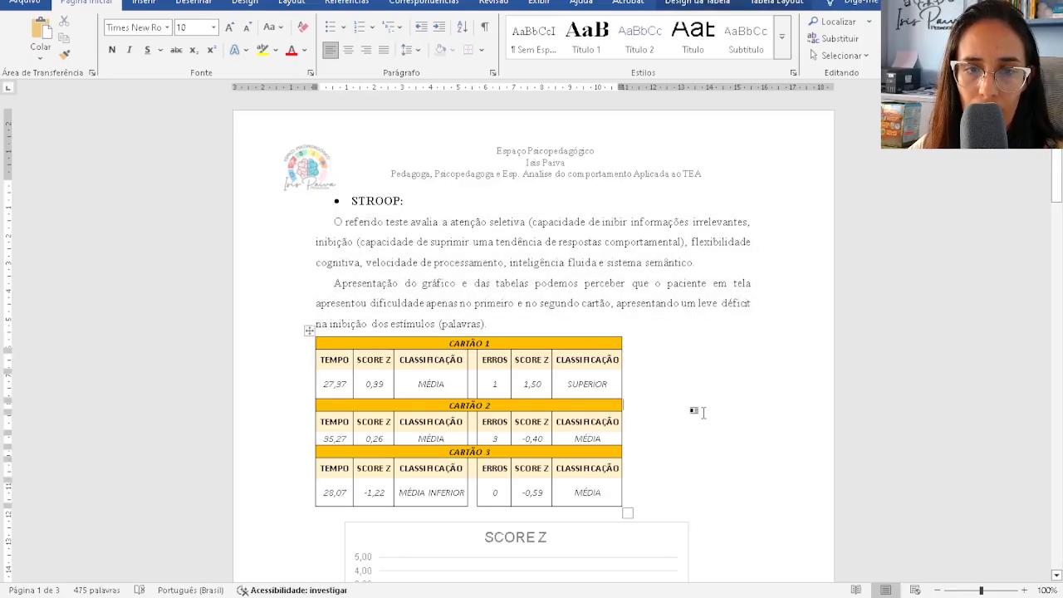
pyautogui.click(329, 221)
pyautogui.press('BackSpace')
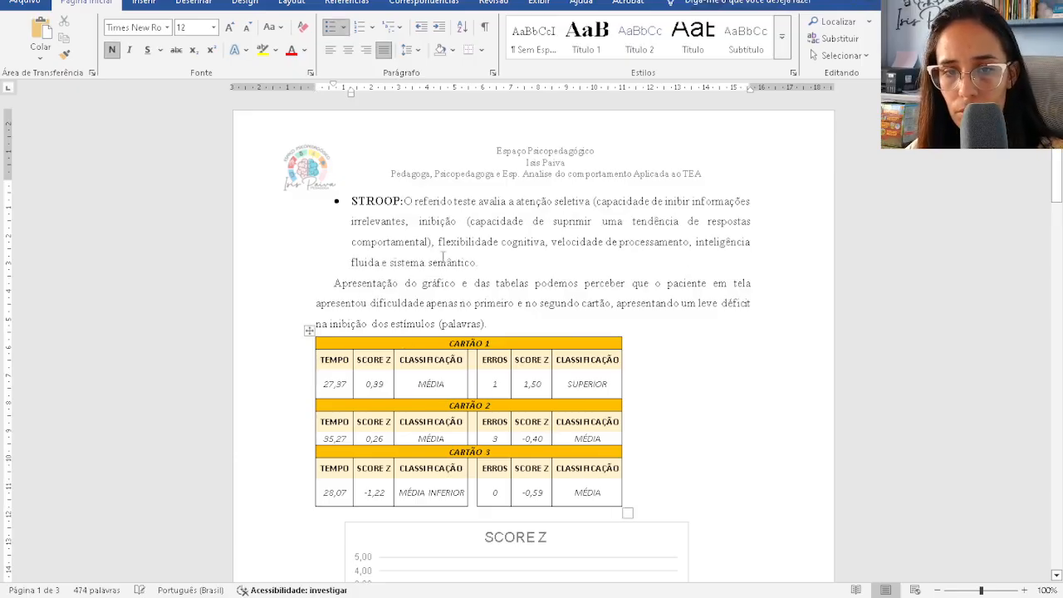
pyautogui.press('Return')
pyautogui.press('BackSpace')
pyautogui.press('BackSpace')
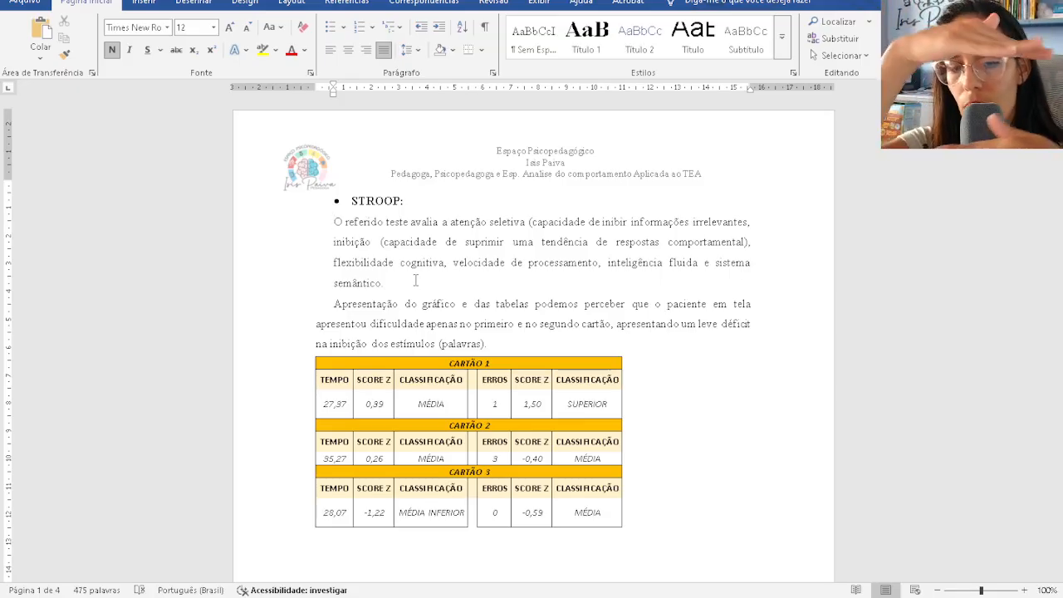
pyautogui.press('Tab')
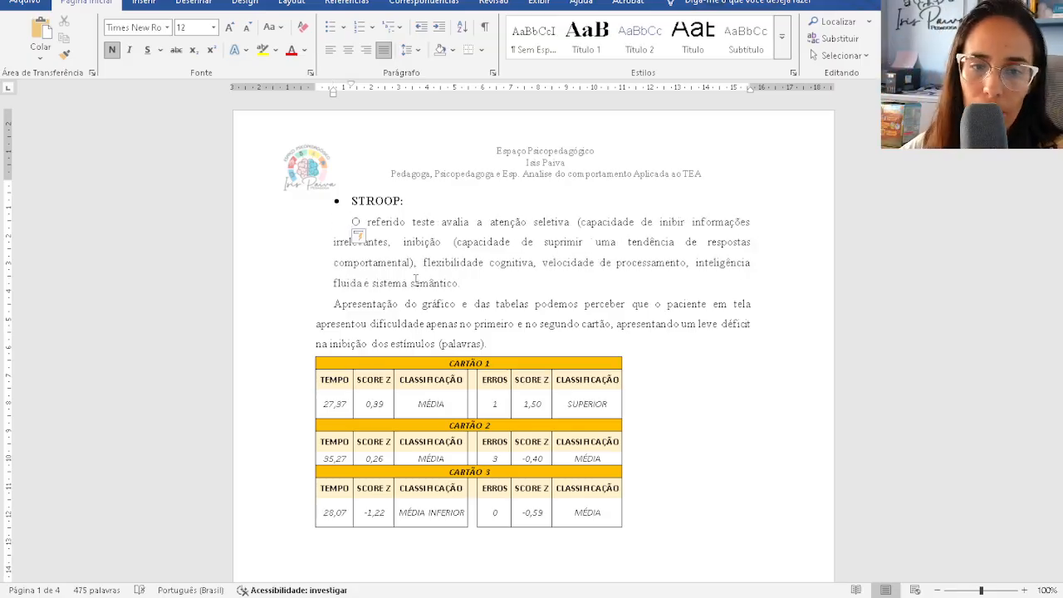
pyautogui.hotkey('ctrl', 'z')
pyautogui.hotkey('ctrl', 'z')
pyautogui.hotkey('ctrl', 'z')
pyautogui.hotkey('ctrl', 'z')
pyautogui.hotkey('ctrl', 'z')
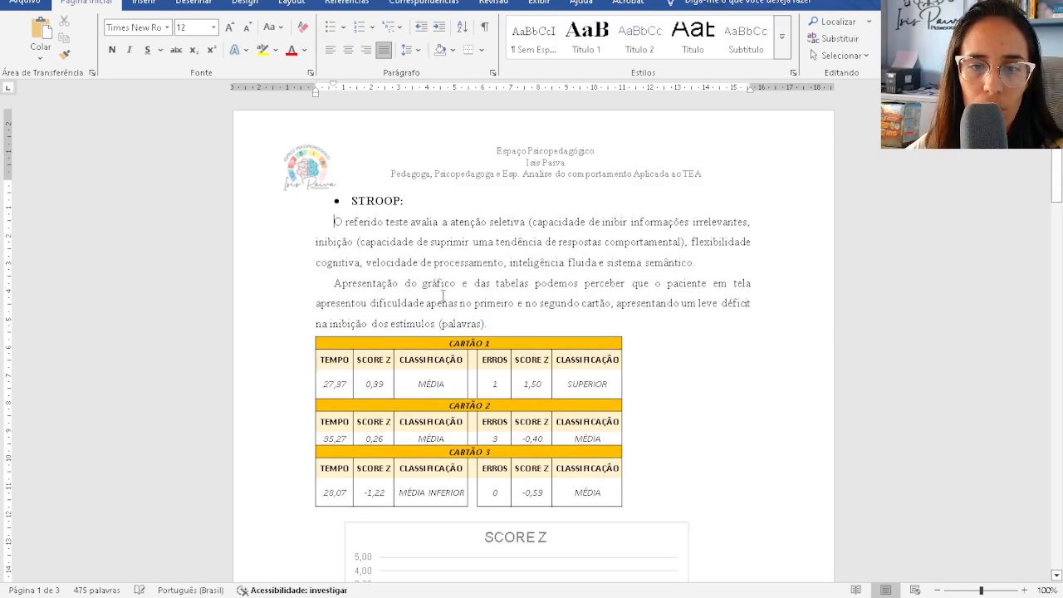
pyautogui.scroll(-8, 477, 274)
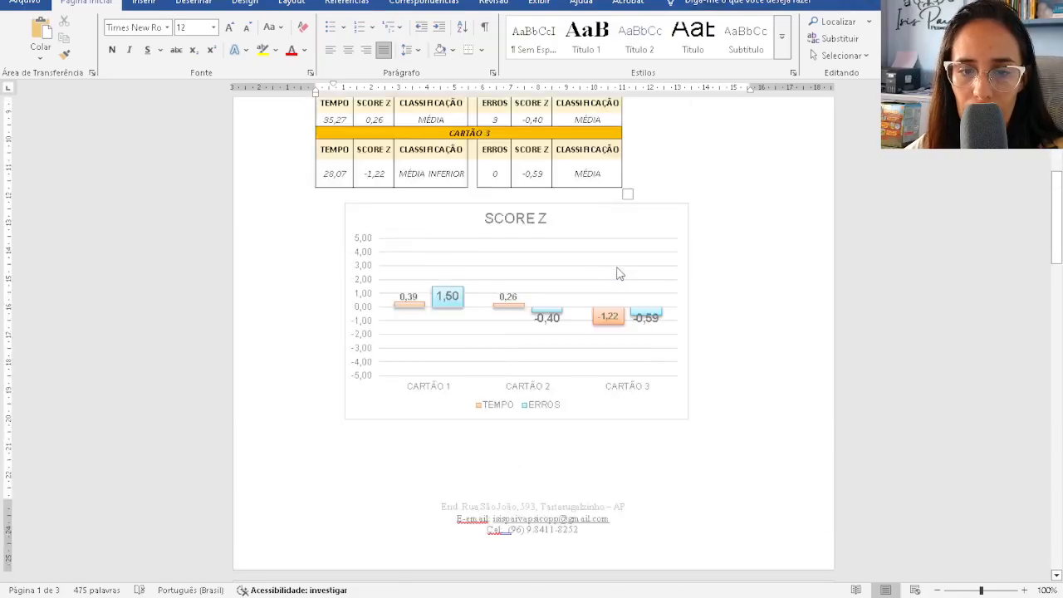
# - Shrink the whole SUBTESTE ARITMÉTICA table's text to 10 pt
pyautogui.scroll(-20, 617, 273)
pyautogui.scroll(-4, 610, 274)
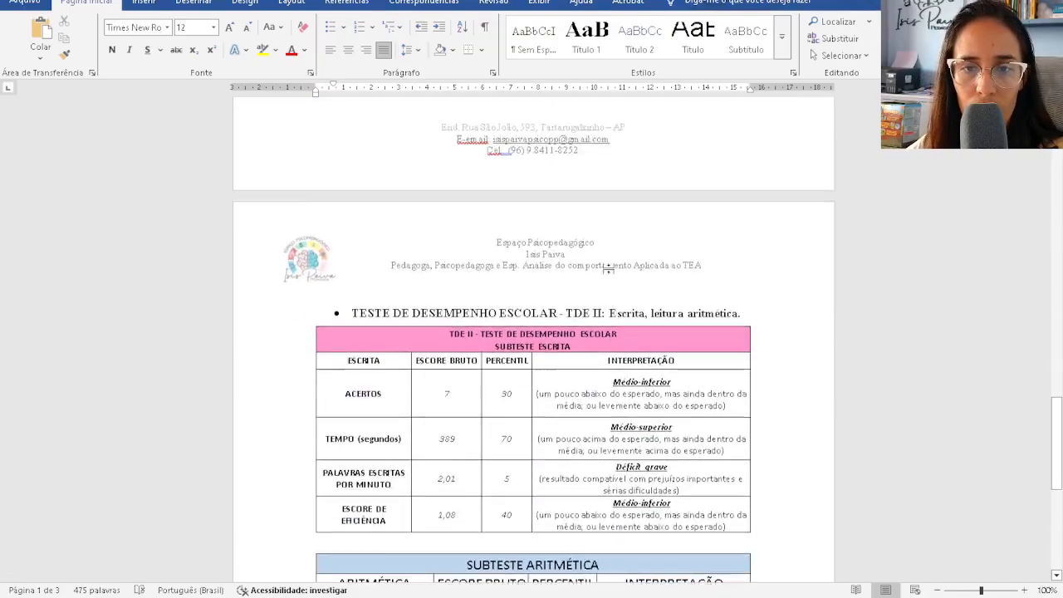
pyautogui.scroll(12, 608, 270)
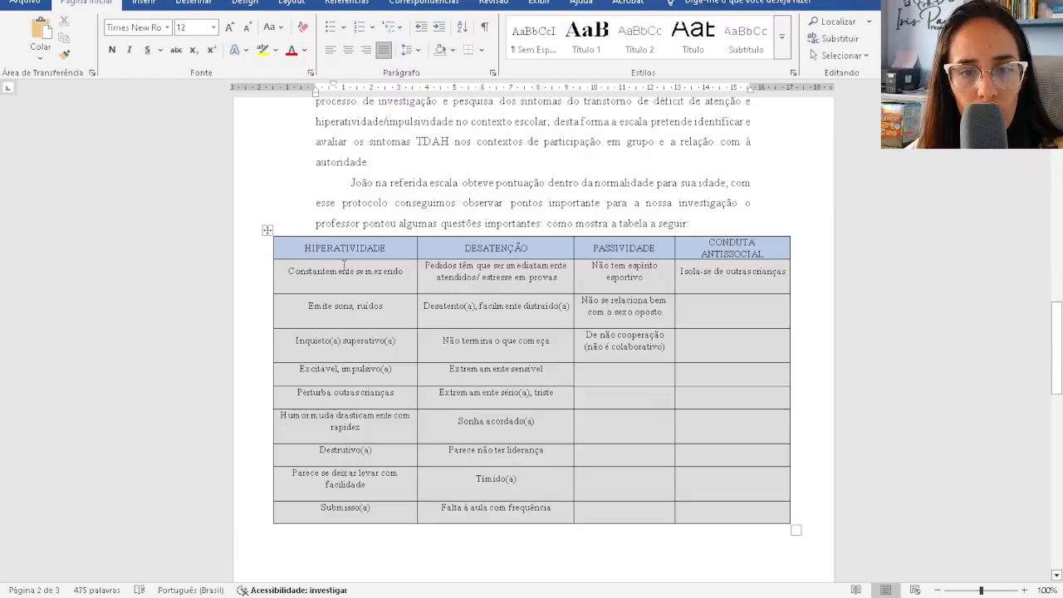
pyautogui.click(482, 279)
pyautogui.scroll(-12, 498, 286)
pyautogui.scroll(-5, 524, 292)
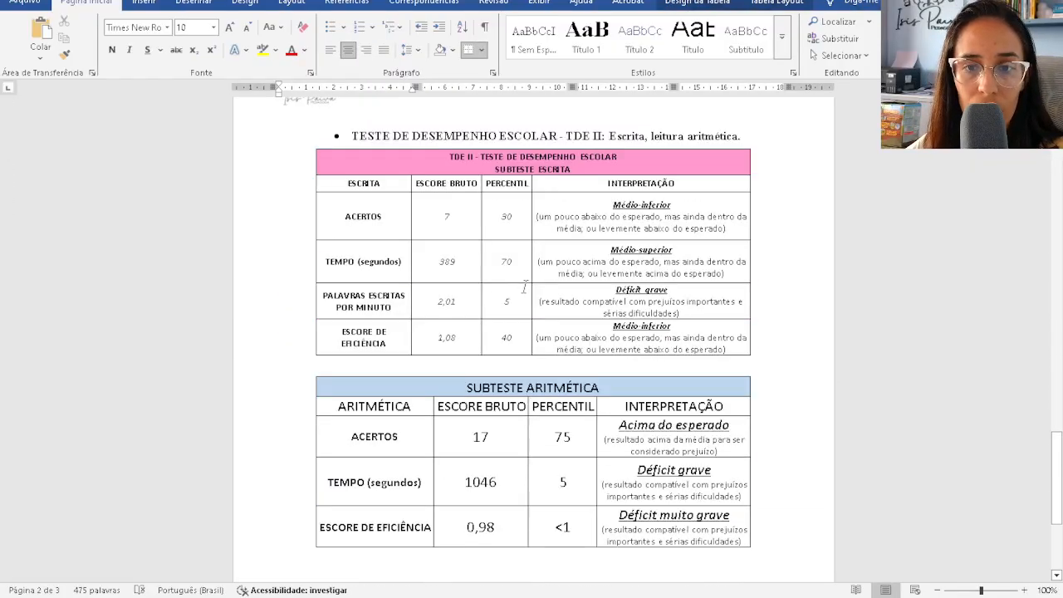
pyautogui.scroll(-4, 606, 283)
pyautogui.click(396, 208)
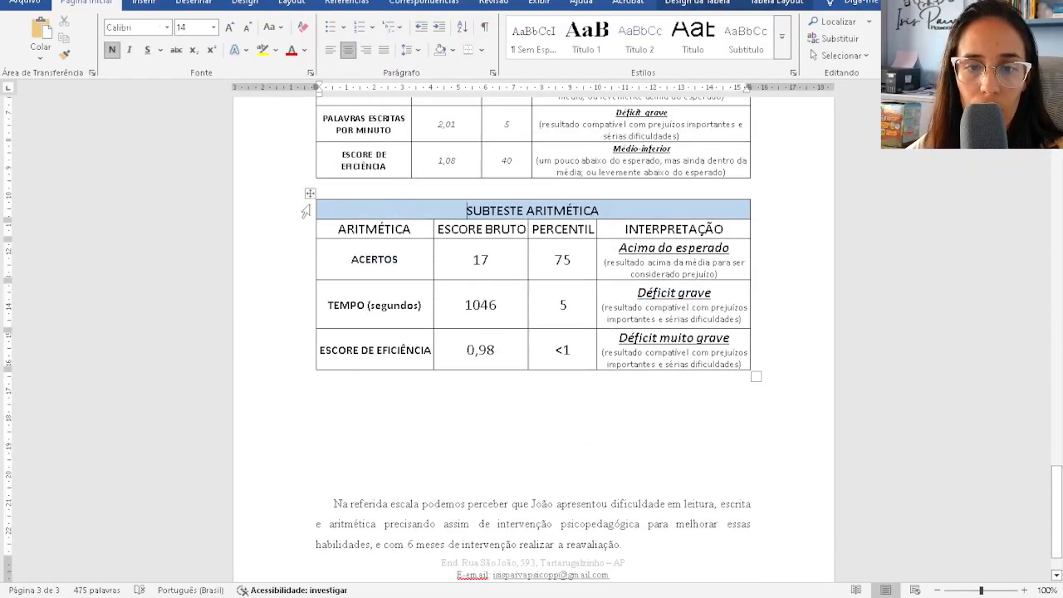
pyautogui.click(311, 193)
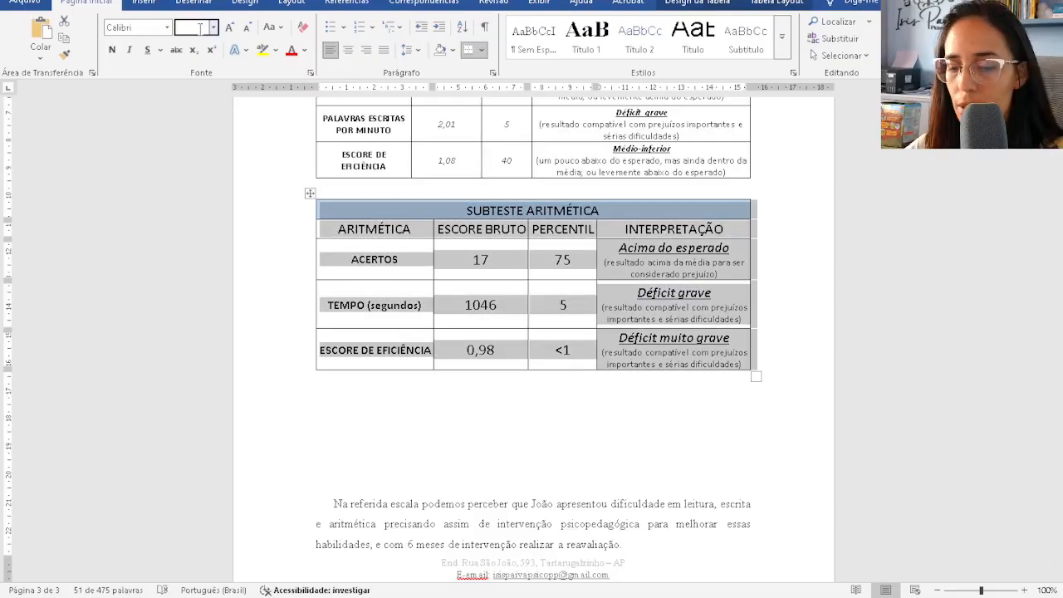
pyautogui.press('Return')
pyautogui.click(614, 345)
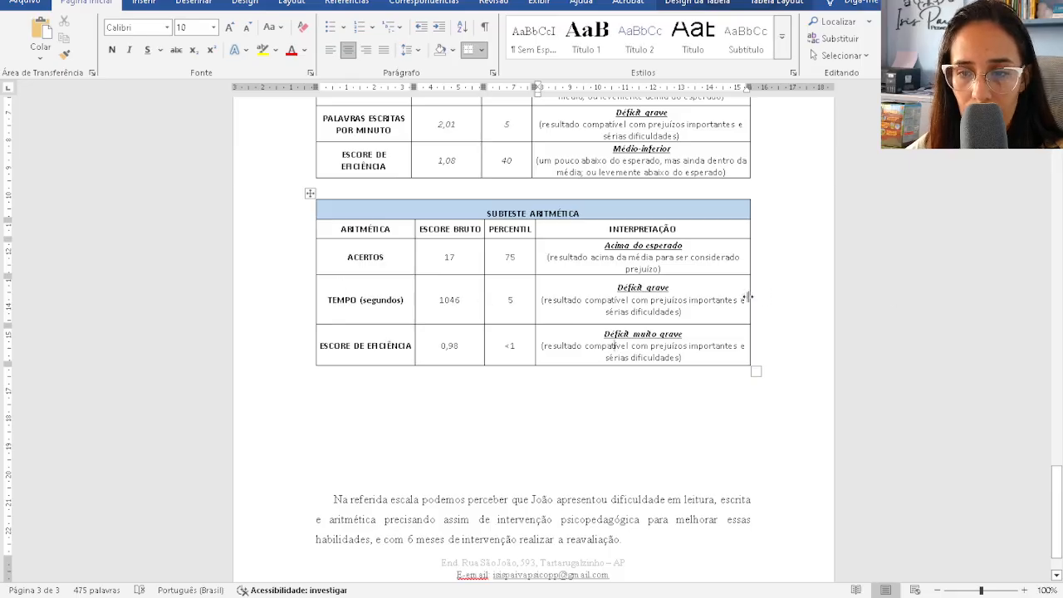
# - Widen the arithmetic table both ways, shift width into INTERPRETAÇÃO, and shorten the last row
pyautogui.moveTo(750, 297); pyautogui.dragTo(818, 297)
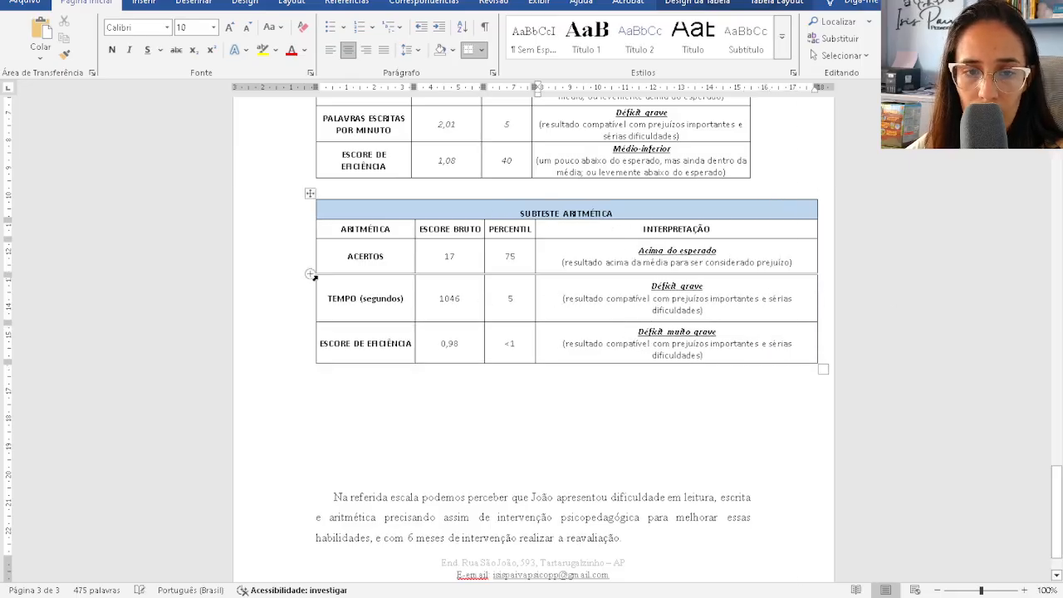
pyautogui.moveTo(315, 297); pyautogui.dragTo(253, 297)
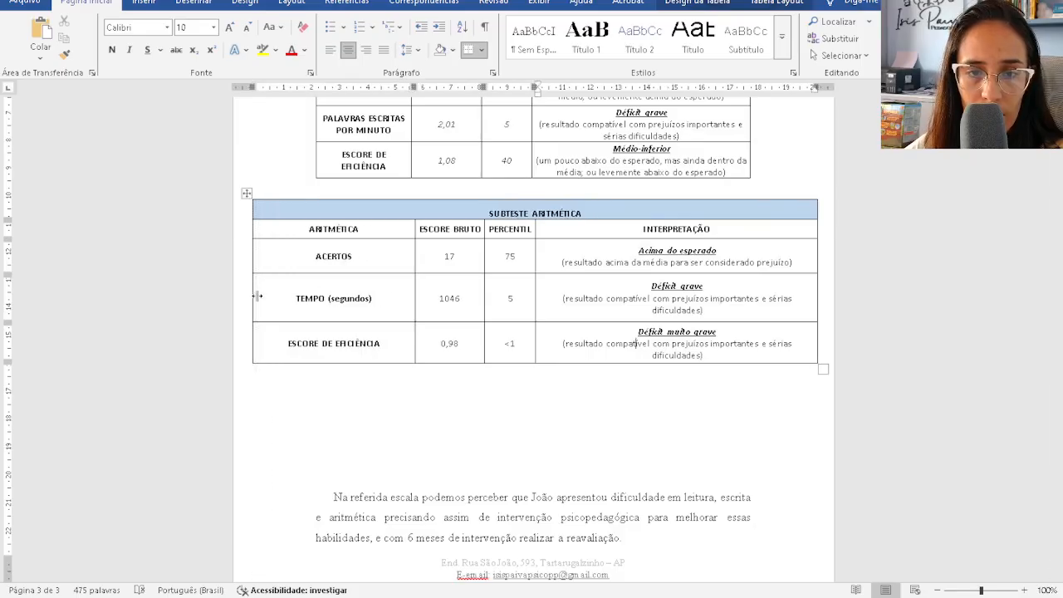
pyautogui.moveTo(418, 301); pyautogui.dragTo(357, 300)
pyautogui.moveTo(483, 297); pyautogui.dragTo(433, 295)
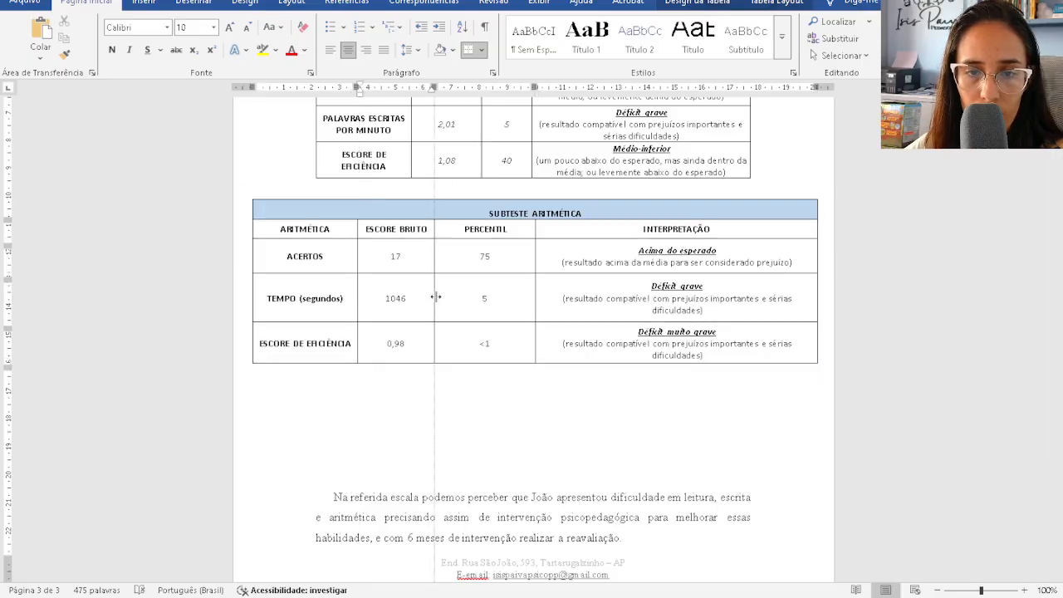
pyautogui.moveTo(535, 289); pyautogui.dragTo(496, 291)
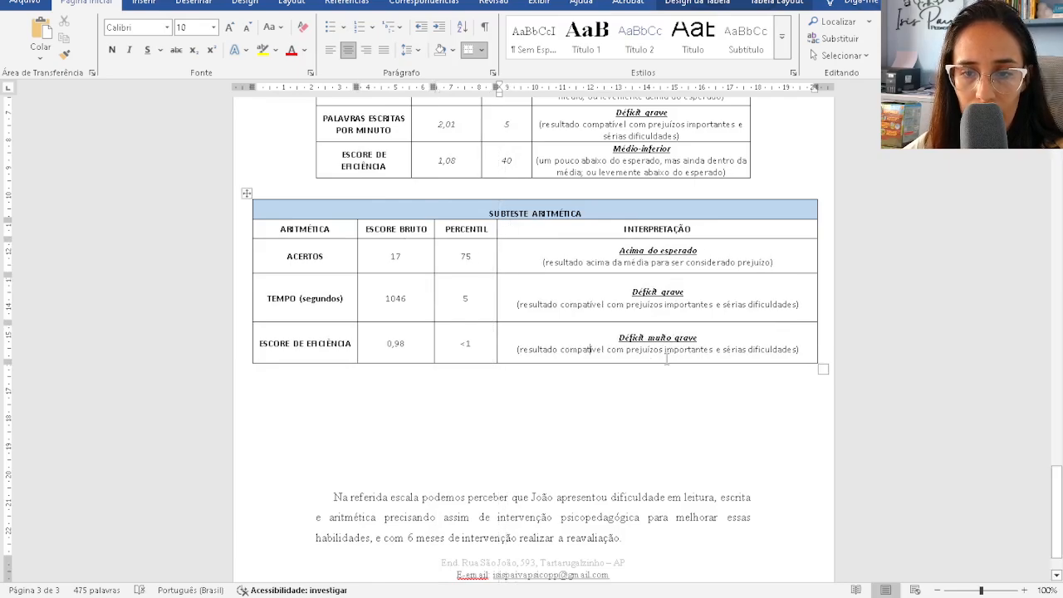
pyautogui.moveTo(666, 363); pyautogui.dragTo(653, 262)
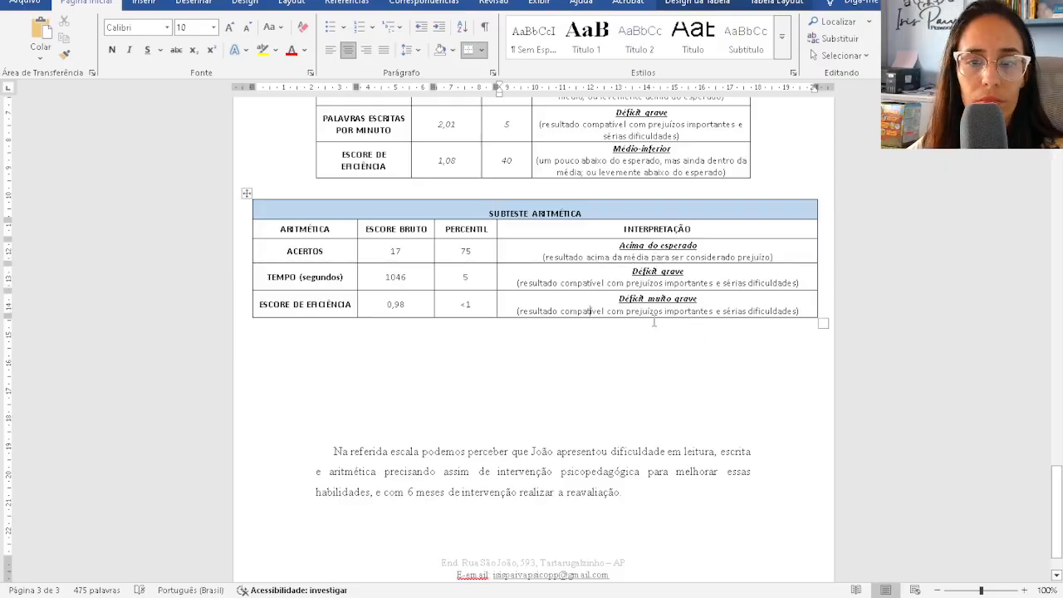
pyautogui.scroll(4, 653, 323)
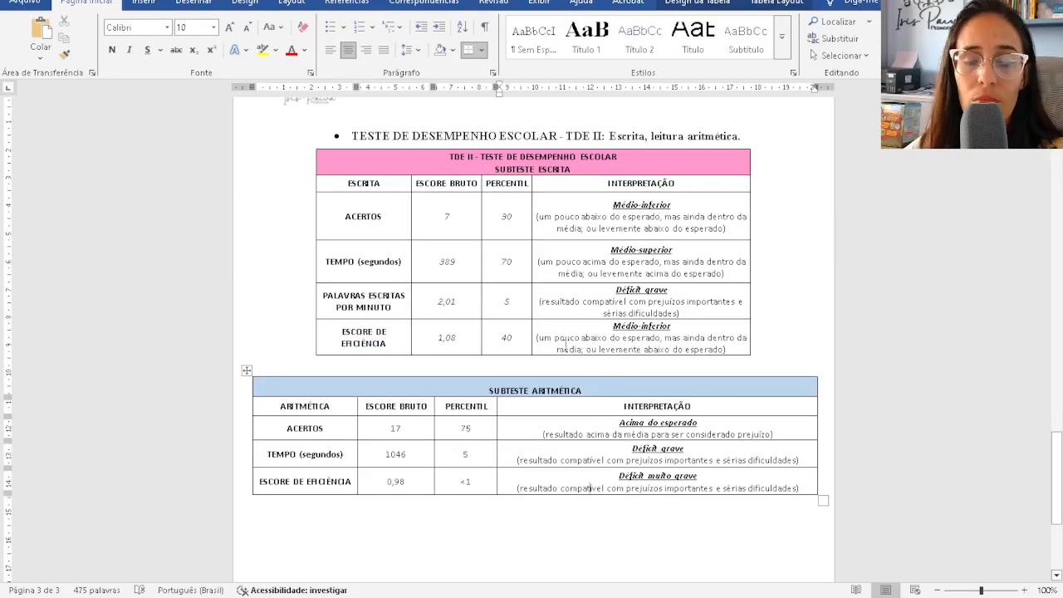
# - Resize the SCORE Z chart to a smaller size
pyautogui.scroll(3, 481, 490)
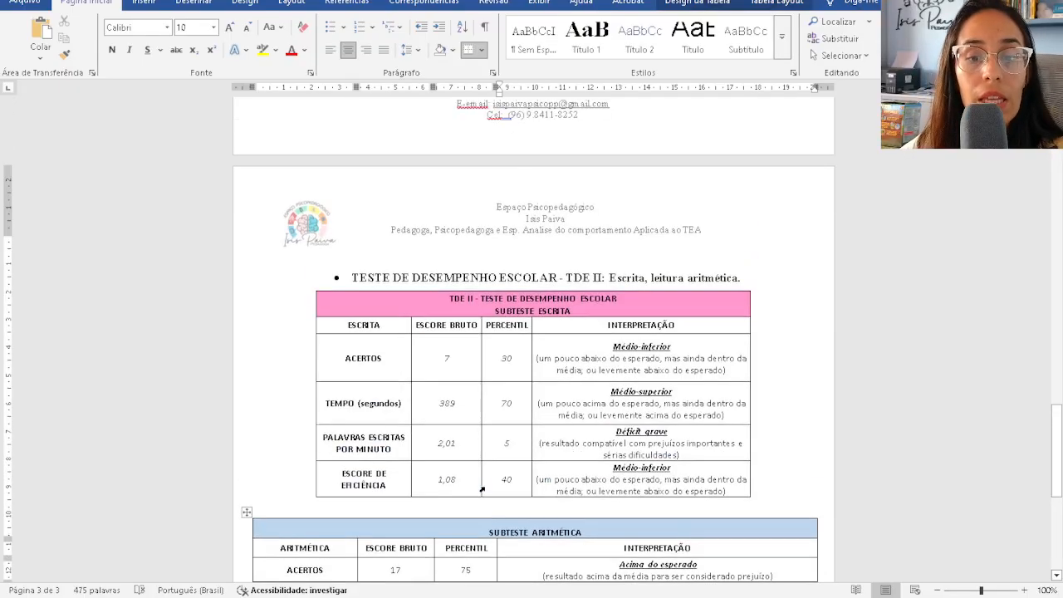
pyautogui.scroll(20, 587, 448)
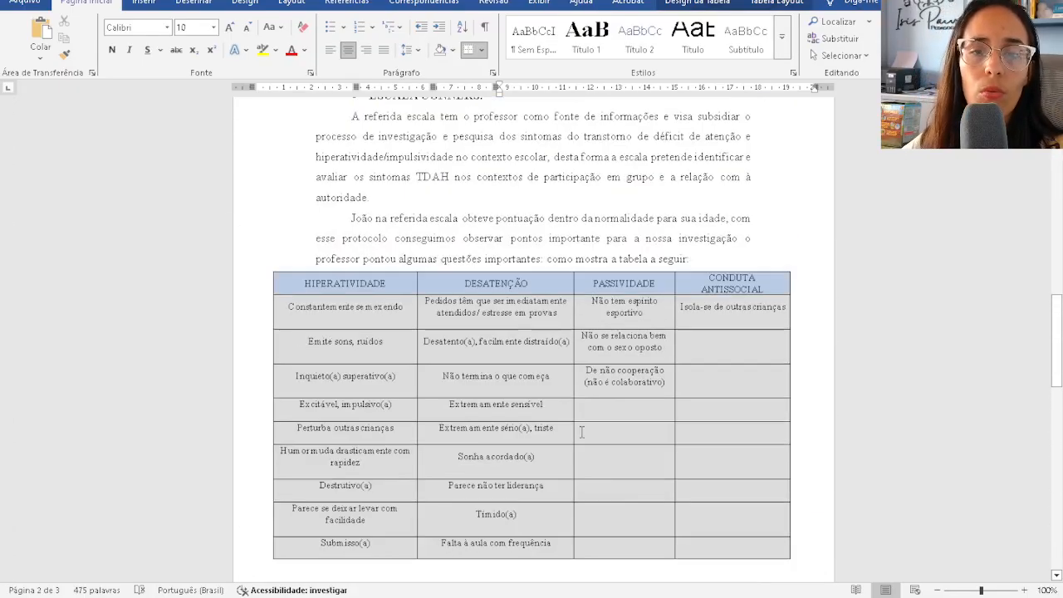
pyautogui.scroll(7, 582, 426)
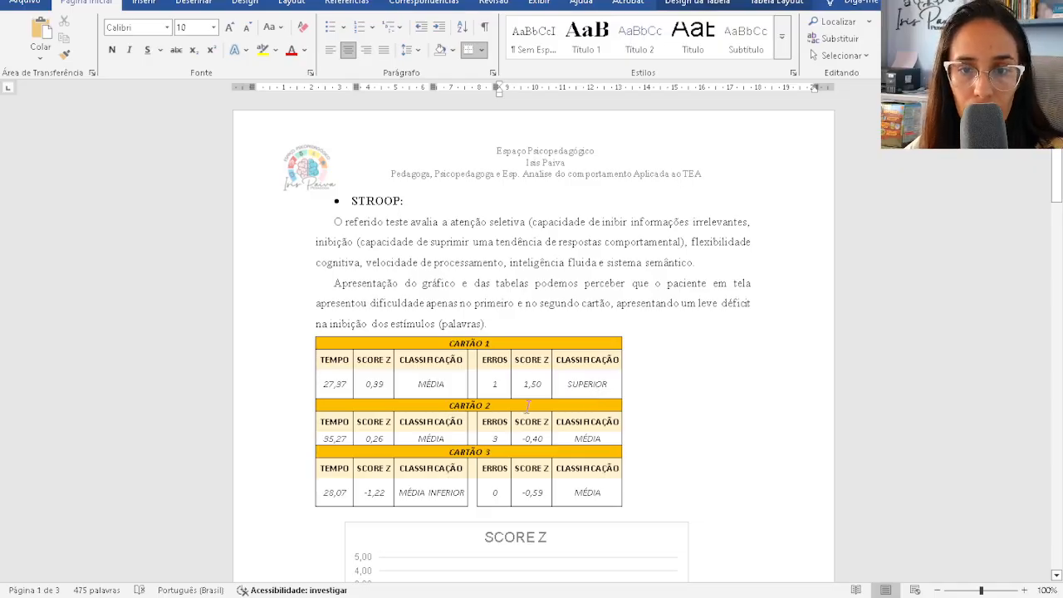
pyautogui.scroll(-2, 527, 407)
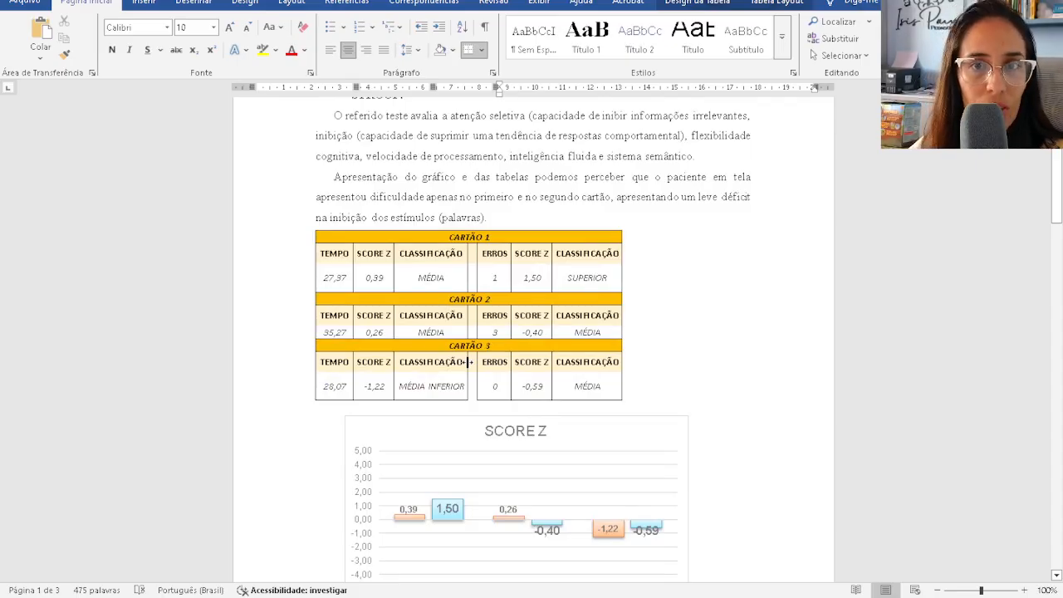
pyautogui.scroll(-3, 578, 355)
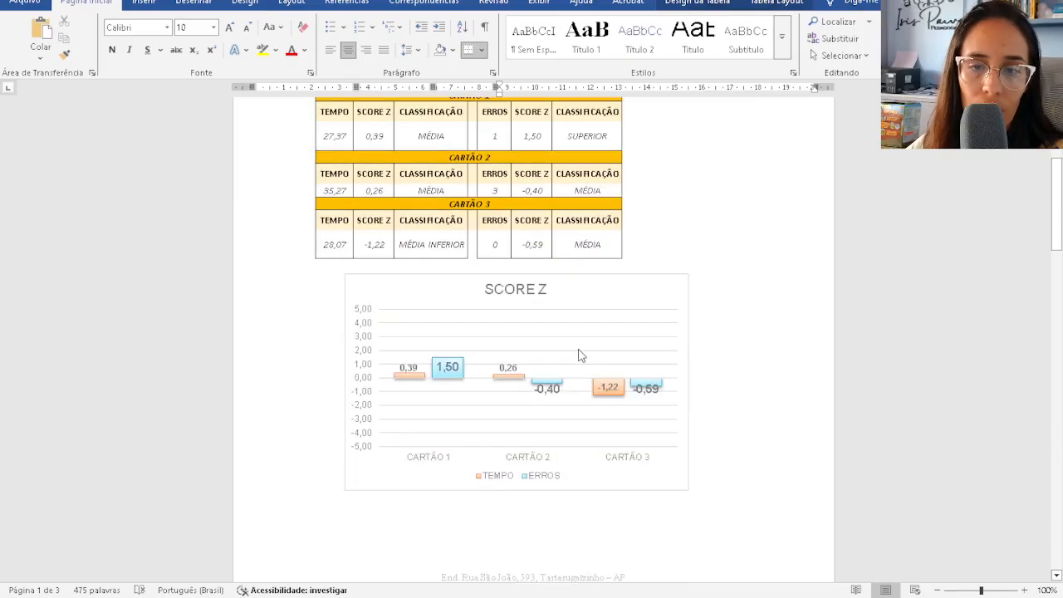
pyautogui.click(619, 292)
pyautogui.moveTo(688, 274); pyautogui.dragTo(600, 313)
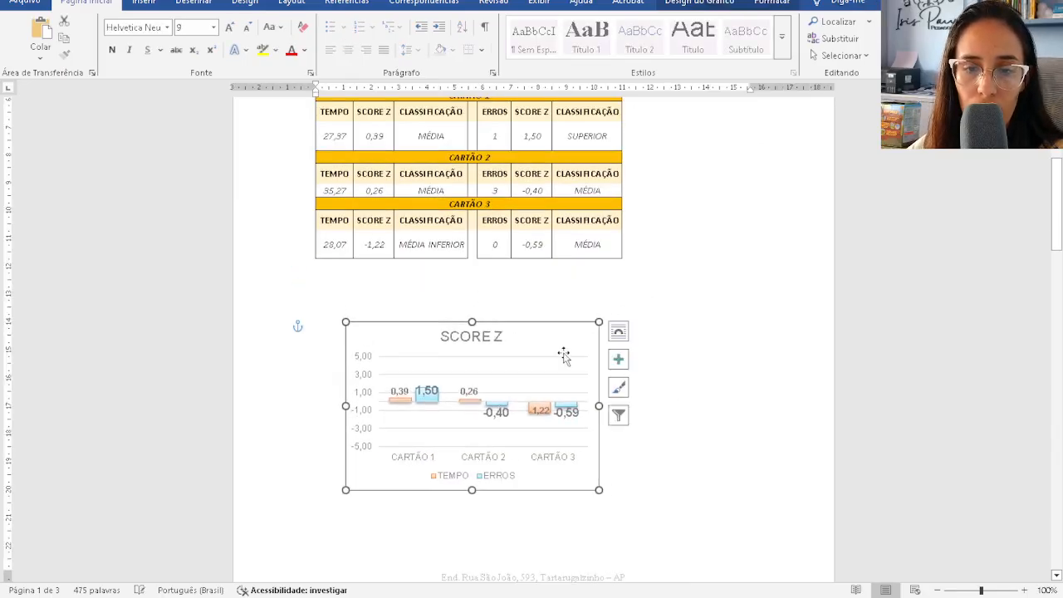
# - Place the CARTÃO tables at the left with the SCORE Z chart beside them on the right
pyautogui.moveTo(562, 351); pyautogui.dragTo(797, 137)
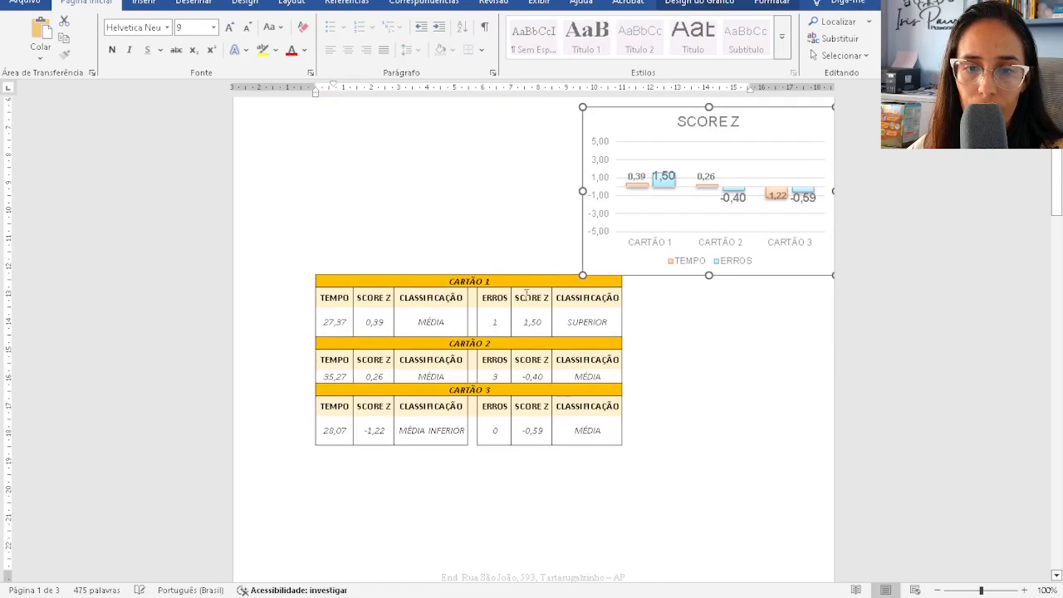
pyautogui.click(521, 298)
pyautogui.moveTo(307, 266); pyautogui.dragTo(260, 107)
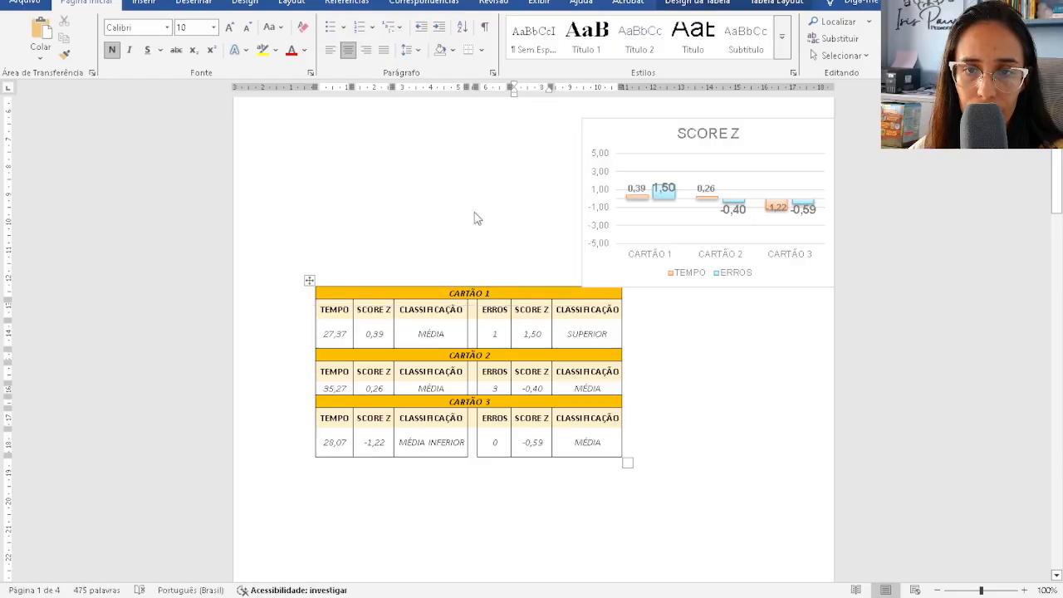
pyautogui.scroll(3, 743, 279)
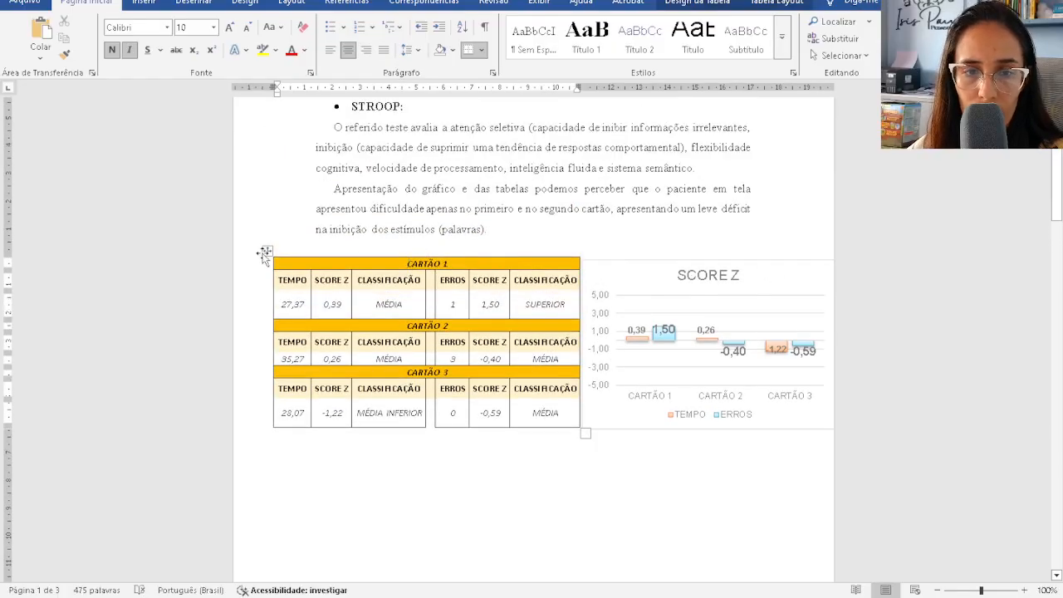
pyautogui.moveTo(263, 252); pyautogui.dragTo(236, 250)
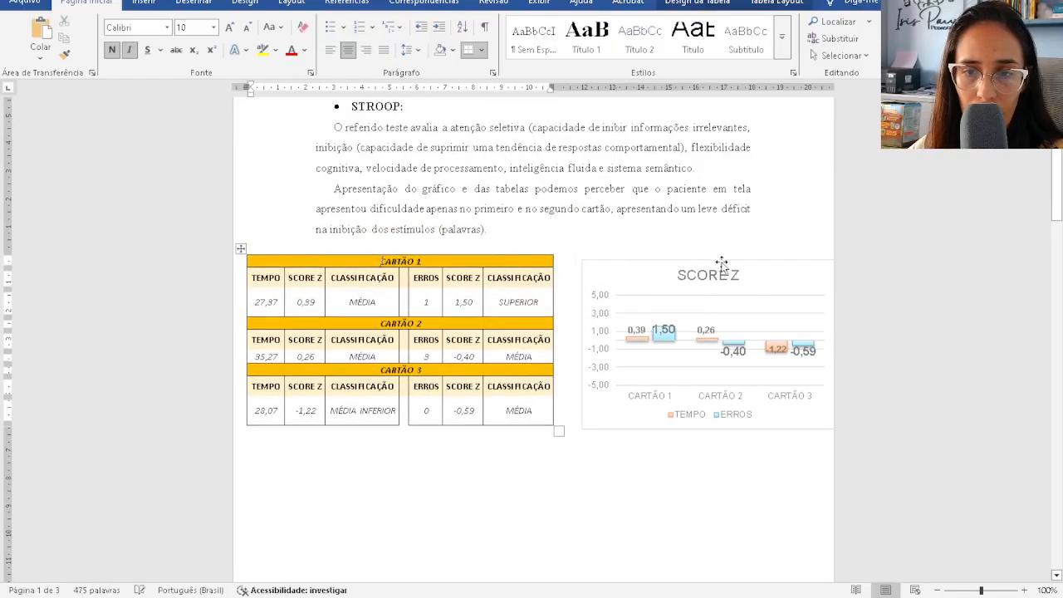
pyautogui.moveTo(720, 262)
pyautogui.mouseDown()
pyautogui.moveTo(688, 255)
pyautogui.moveTo(701, 253)
pyautogui.mouseUp()
pyautogui.scroll(-3, 685, 441)
pyautogui.scroll(-12, 572, 379)
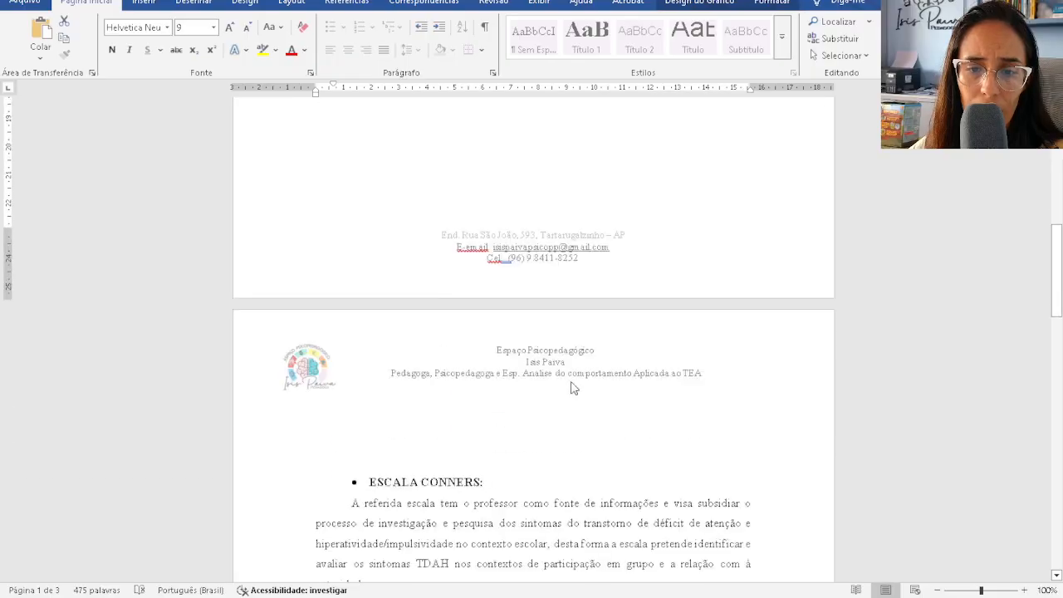
# - Delete the blank lines above ESCALA CONNERS and push the Conners table whole onto the next page
pyautogui.scroll(10, 572, 384)
pyautogui.click(604, 288)
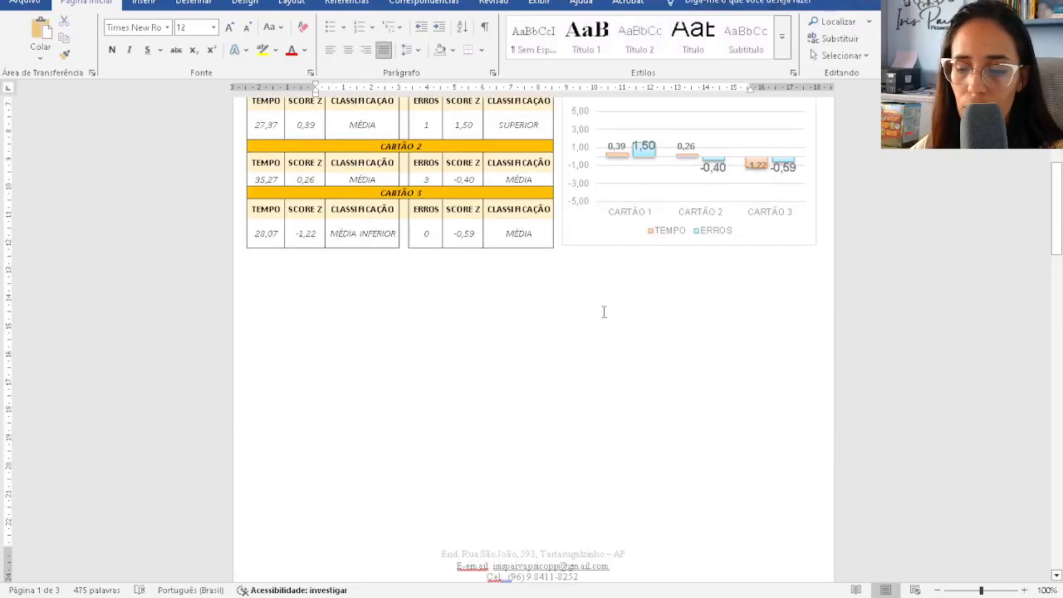
pyautogui.press('Delete')
pyautogui.press('Delete')
pyautogui.press('Delete')
pyautogui.press('Delete')
pyautogui.press('Delete')
pyautogui.press('Delete')
pyautogui.press('Delete')
pyautogui.press('Delete')
pyautogui.press('Delete')
pyautogui.press('Delete')
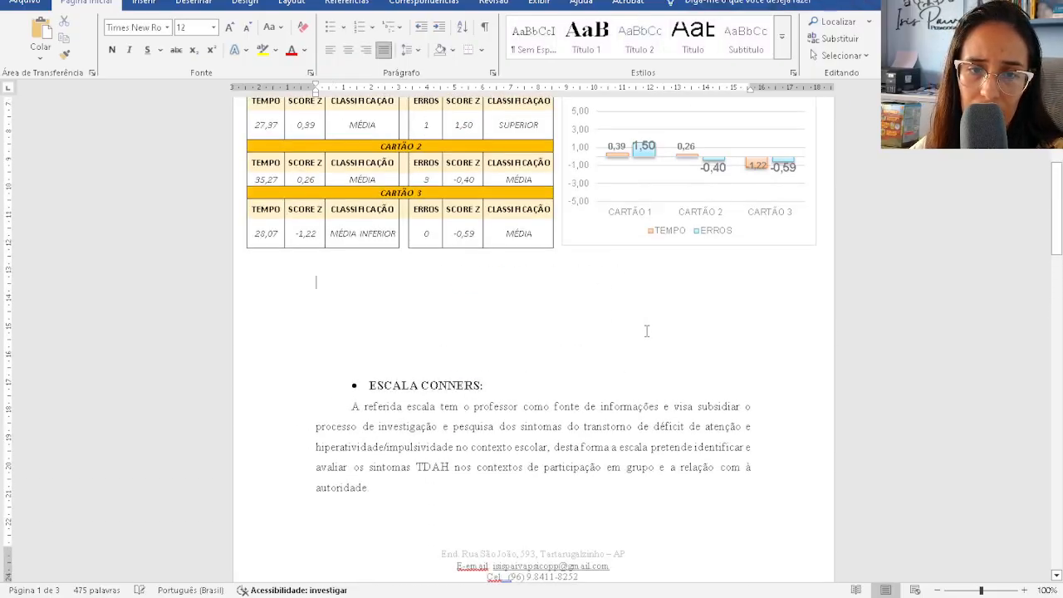
pyautogui.press('Delete')
pyautogui.press('Delete')
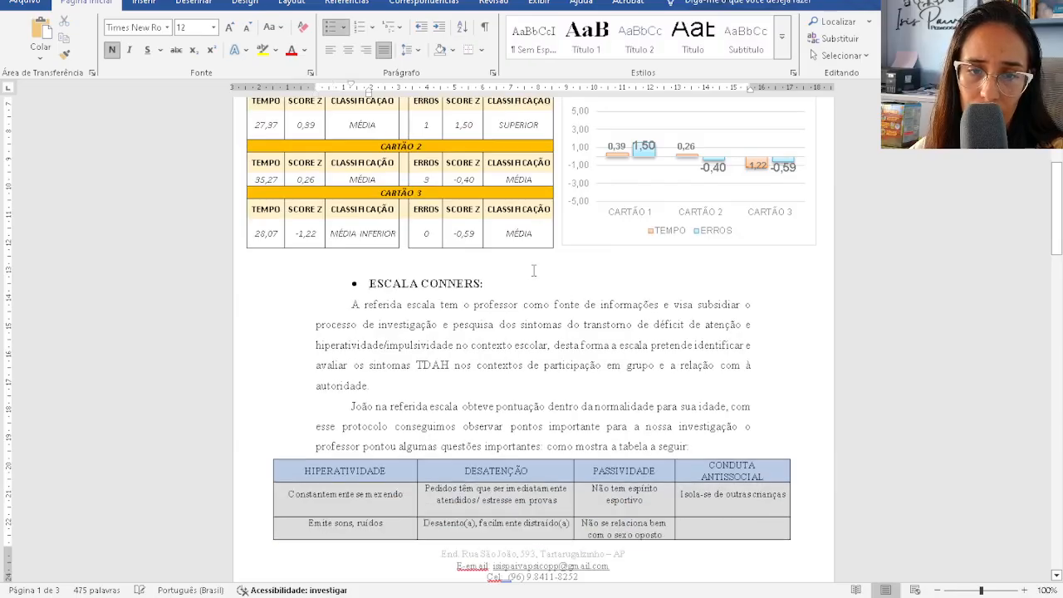
pyautogui.press('Delete')
pyautogui.scroll(-3, 407, 375)
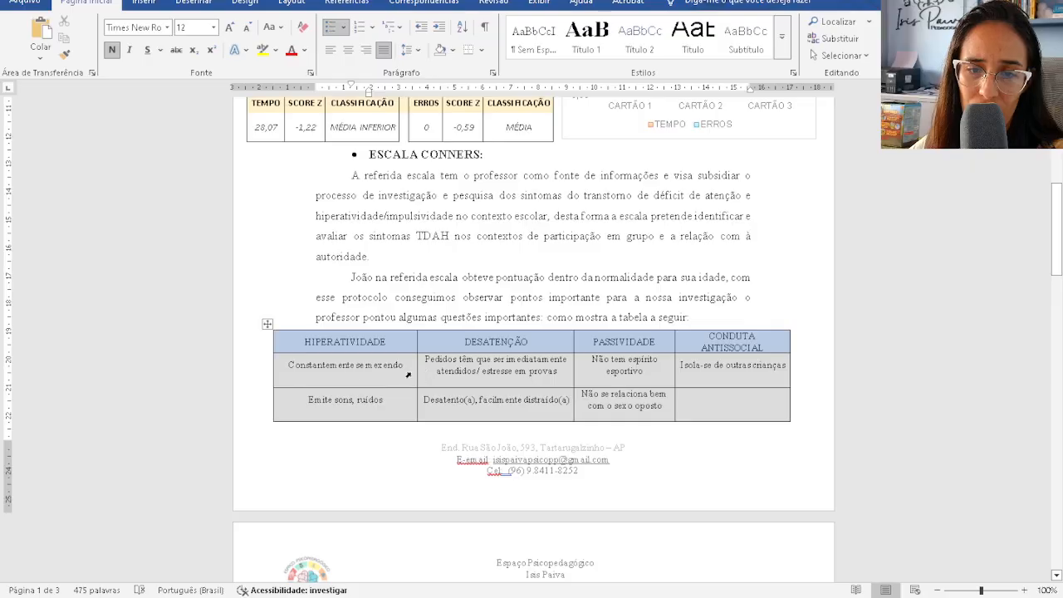
pyautogui.click(710, 314)
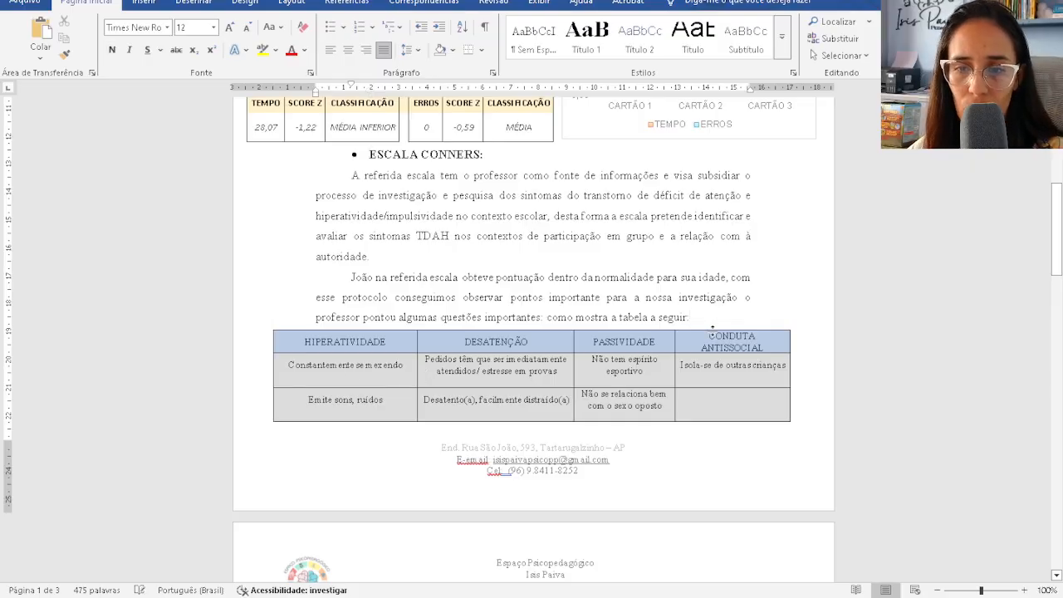
pyautogui.press('Return')
pyautogui.press('Return')
pyautogui.press('Return')
pyautogui.press('Return')
pyautogui.press('Return')
# - Delete the blank lines between the Conners table and the TDE II section
pyautogui.scroll(-5, 702, 405)
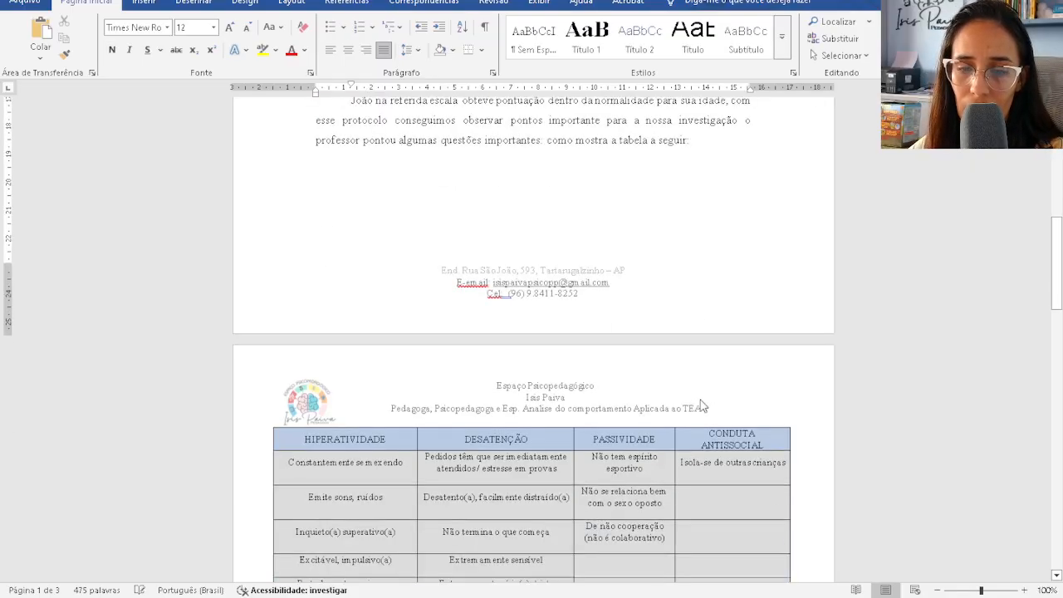
pyautogui.scroll(-20, 461, 411)
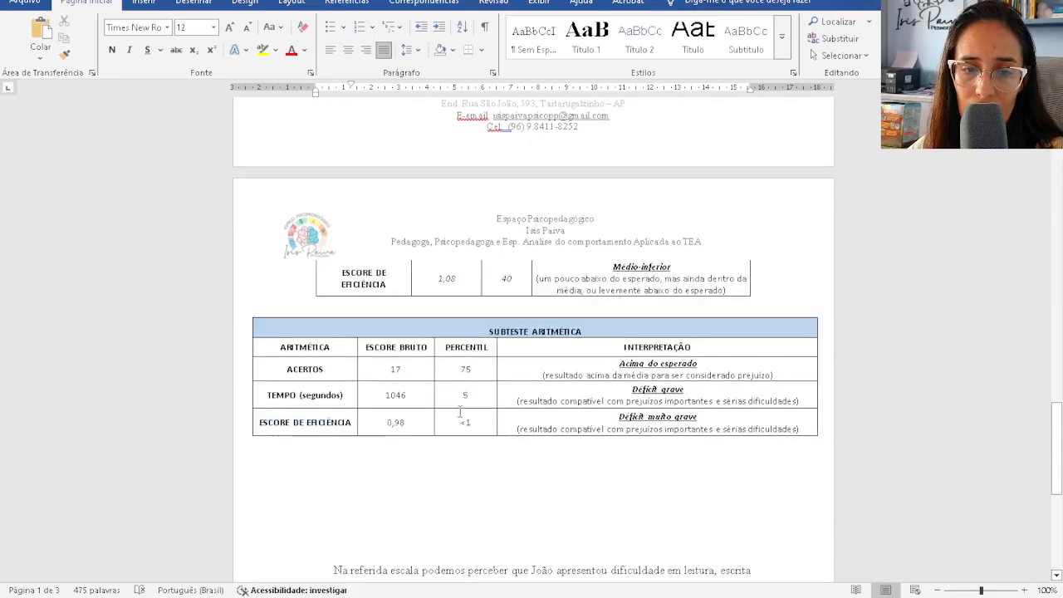
pyautogui.scroll(10, 441, 301)
pyautogui.click(442, 313)
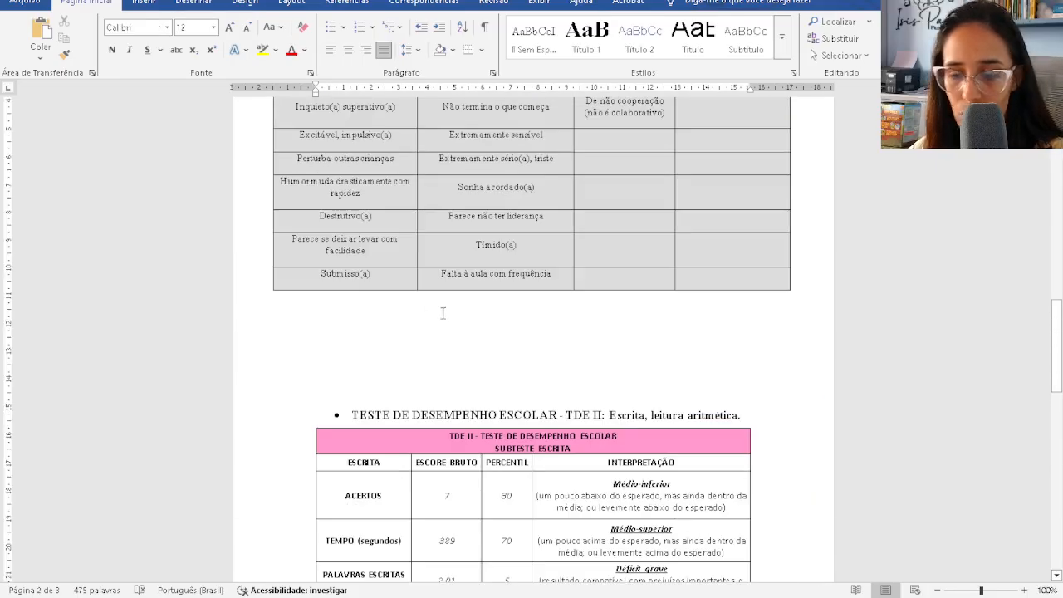
pyautogui.press('Delete')
pyautogui.press('Delete')
pyautogui.press('Delete')
pyautogui.press('Delete')
pyautogui.press('Delete')
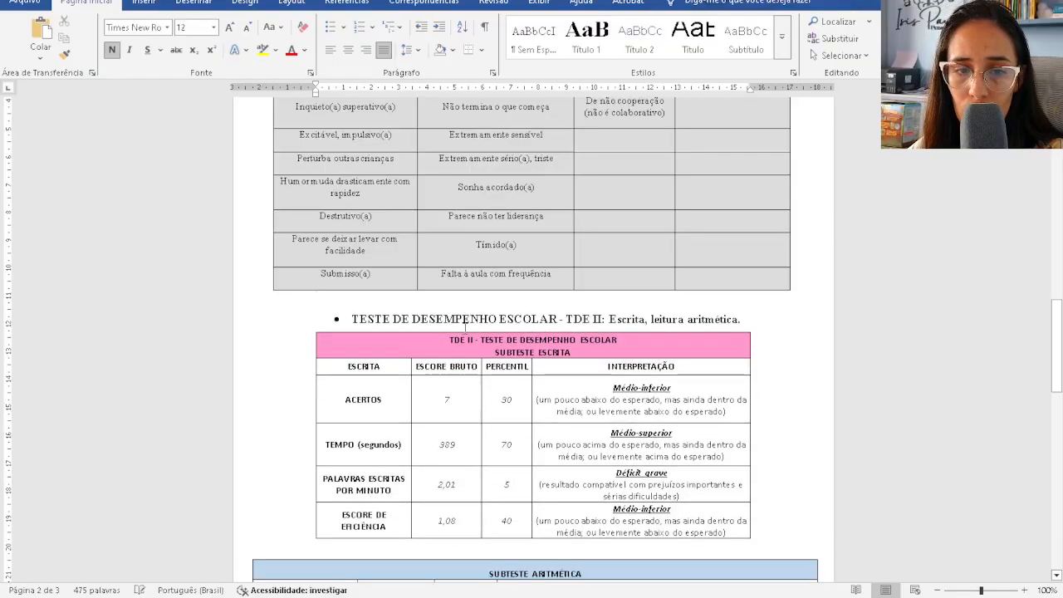
# - Push the SUBTESTE ARITMÉTICA table whole onto the next page
pyautogui.scroll(-3, 678, 257)
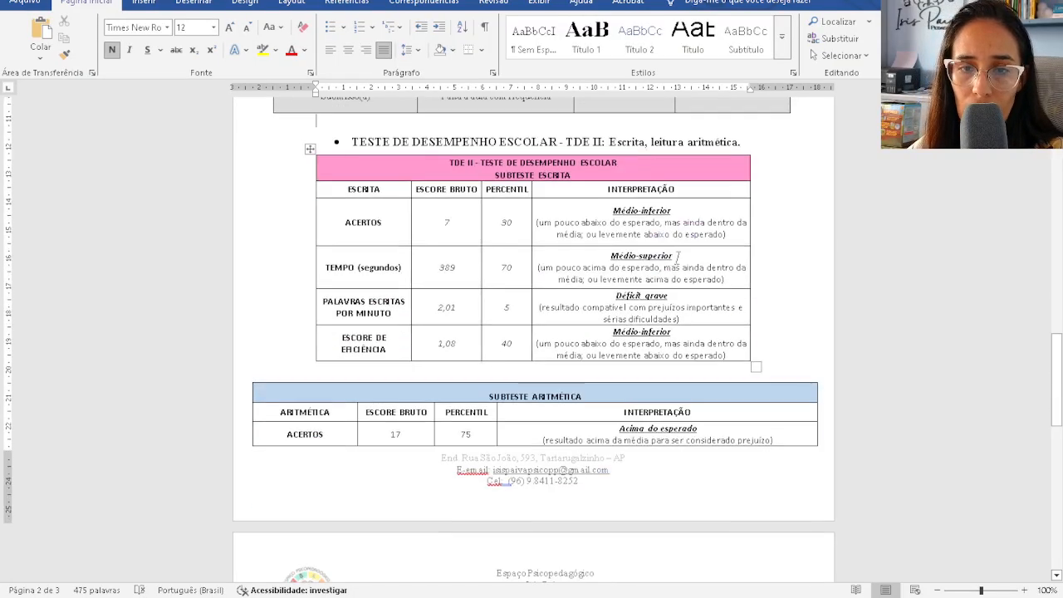
pyautogui.click(783, 364)
pyautogui.press('Return')
pyautogui.press('Return')
pyautogui.press('Return')
pyautogui.scroll(-3, 676, 433)
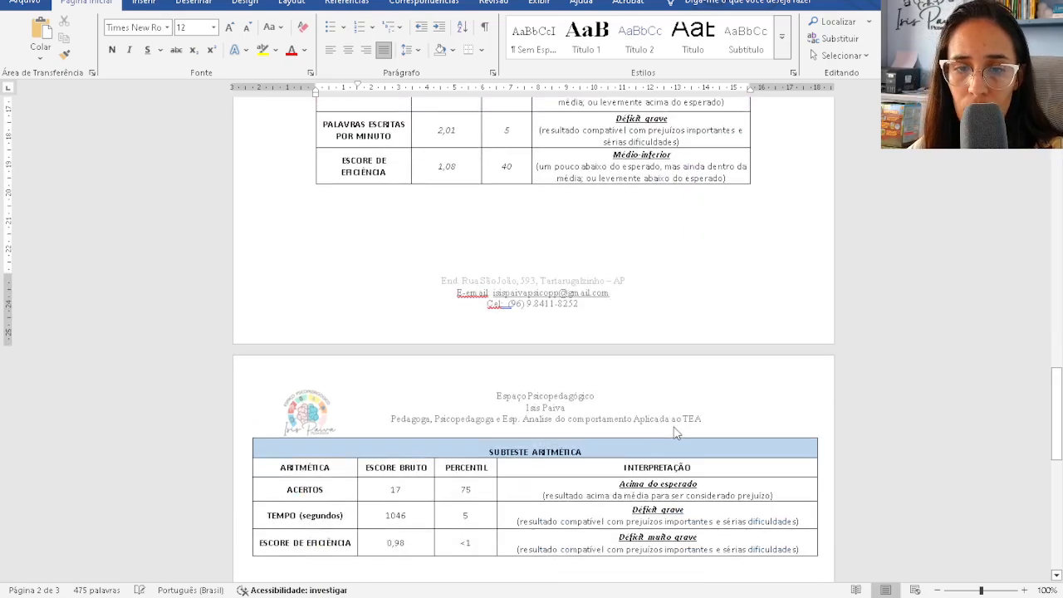
pyautogui.scroll(-3, 512, 382)
pyautogui.scroll(-6, 538, 363)
pyautogui.scroll(7, 539, 363)
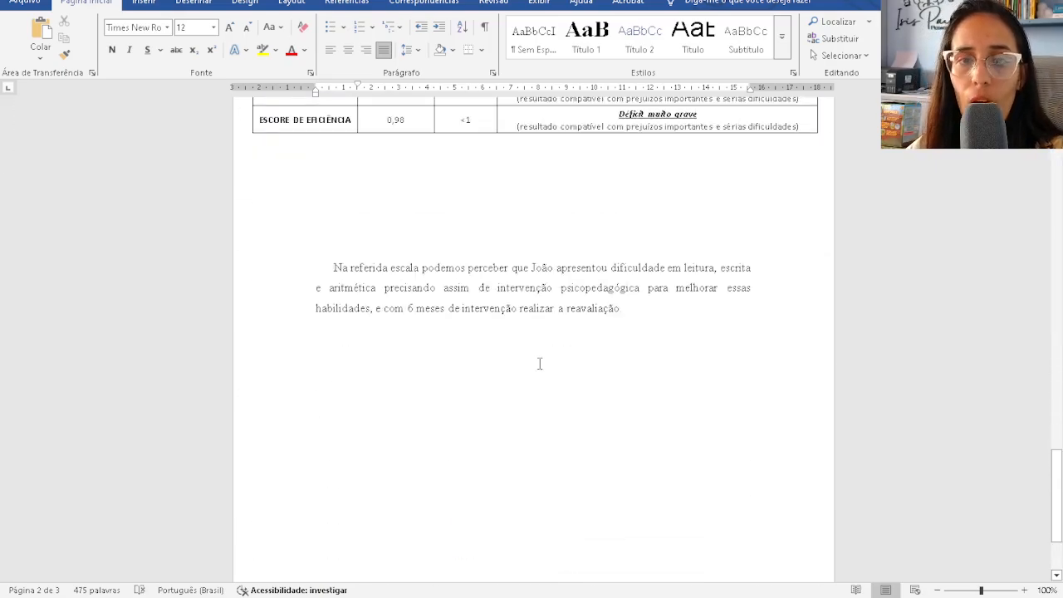
pyautogui.scroll(15, 539, 363)
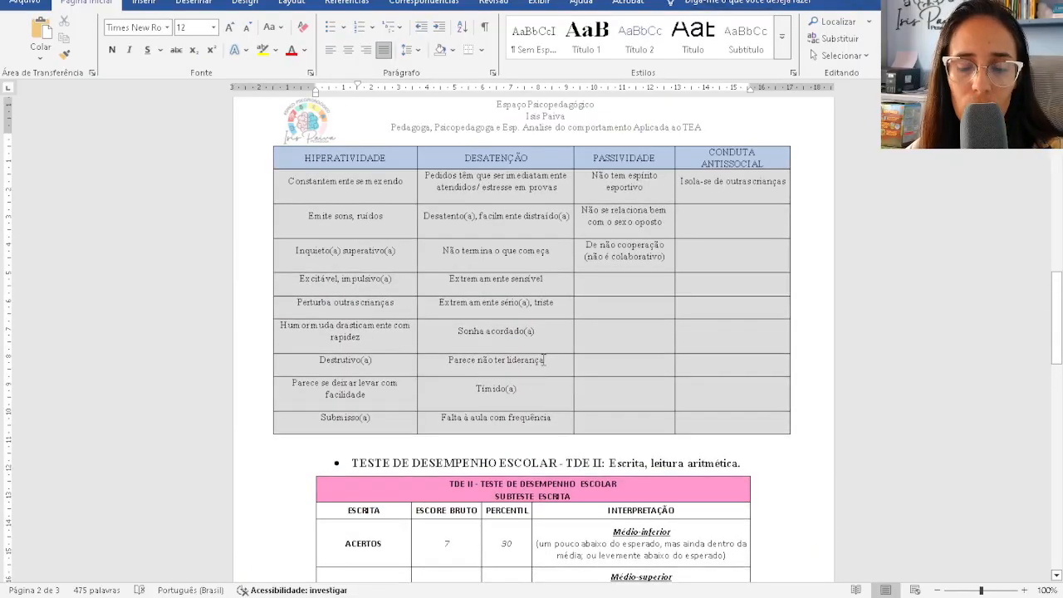
pyautogui.scroll(15, 611, 540)
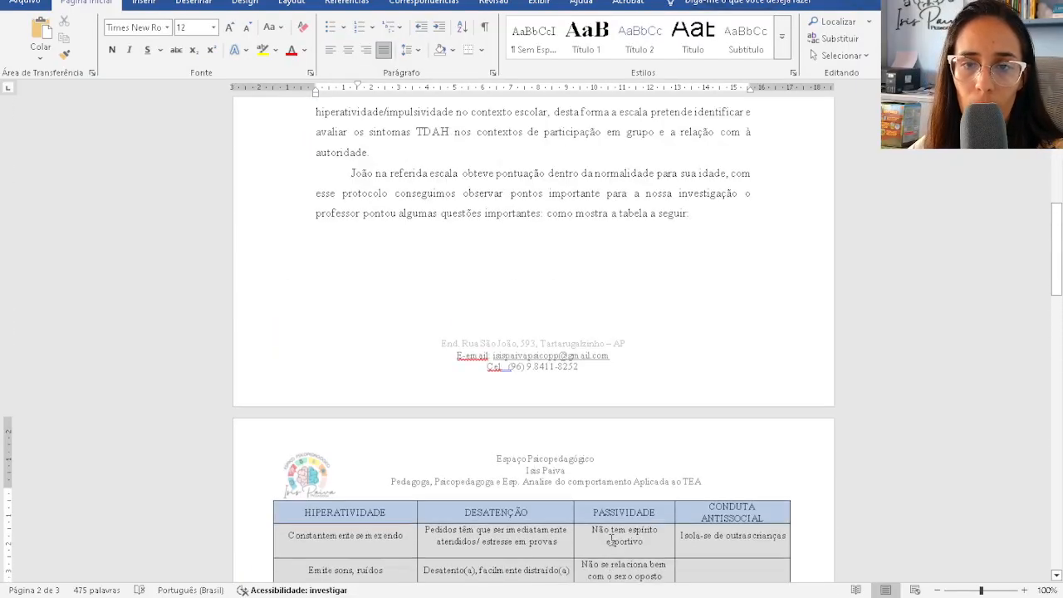